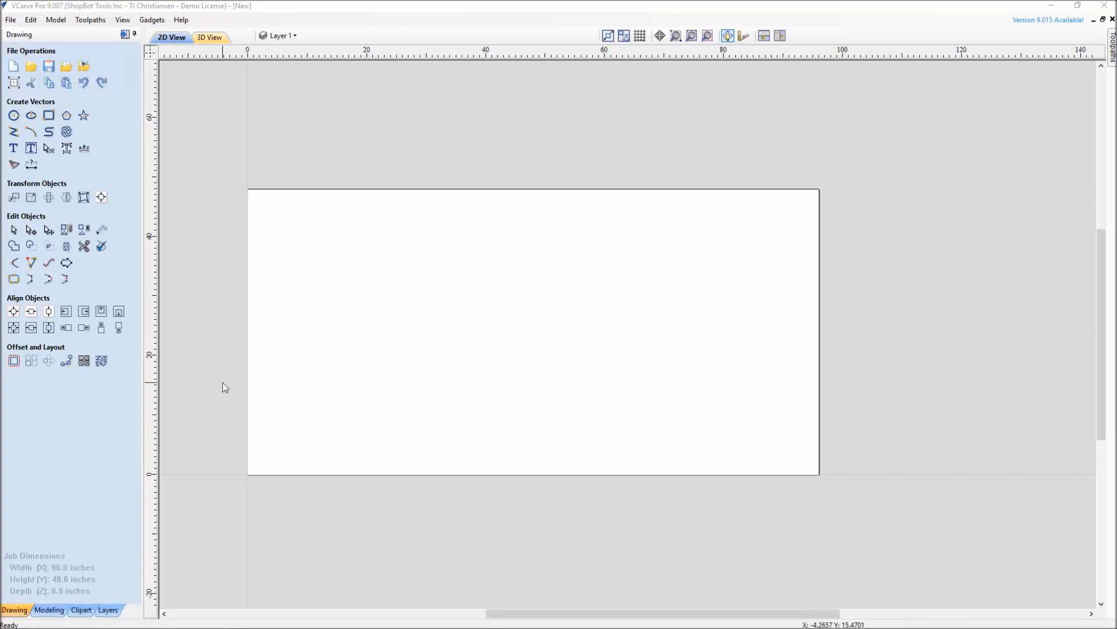
# Step: Import the vectors from the ShopBot Logo DXF file in the Raw folder into the 2D drawing
pyautogui.click(66, 68)
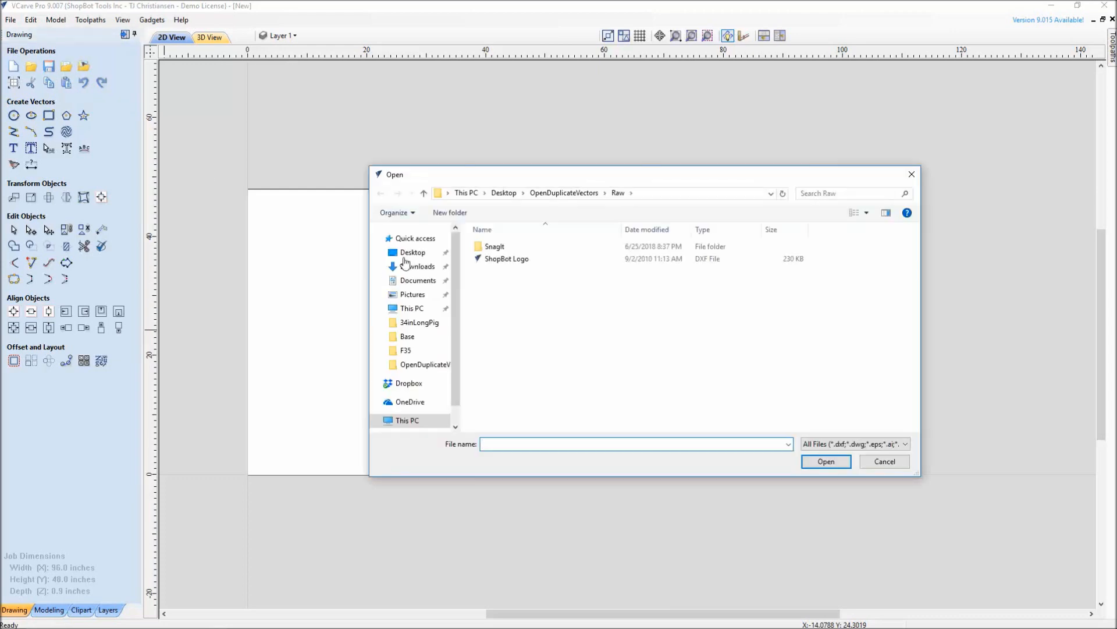
pyautogui.doubleClick(505, 258)
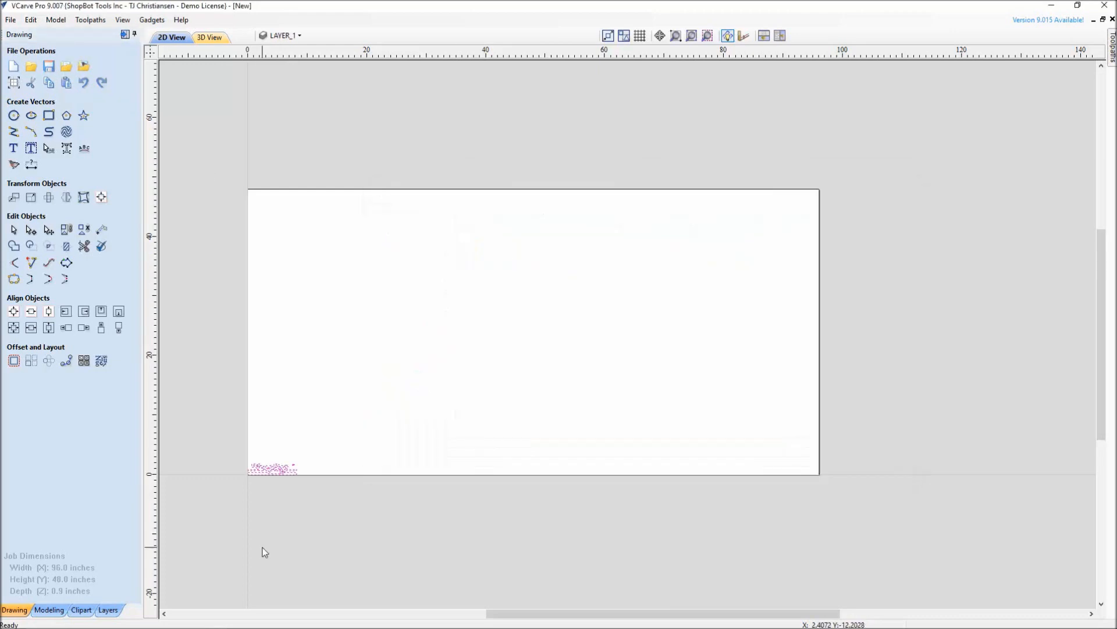
pyautogui.scroll(5, 324, 472)
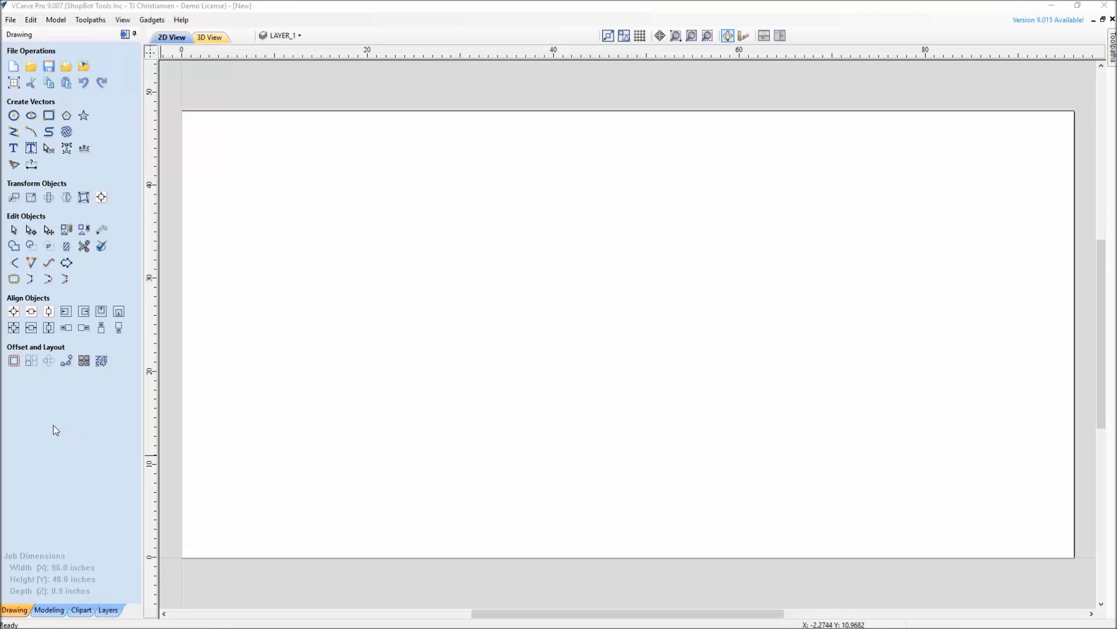
# Step: Import the ShopBot Logo DXF file again and locate its vectors relative to the material area
pyautogui.click(67, 66)
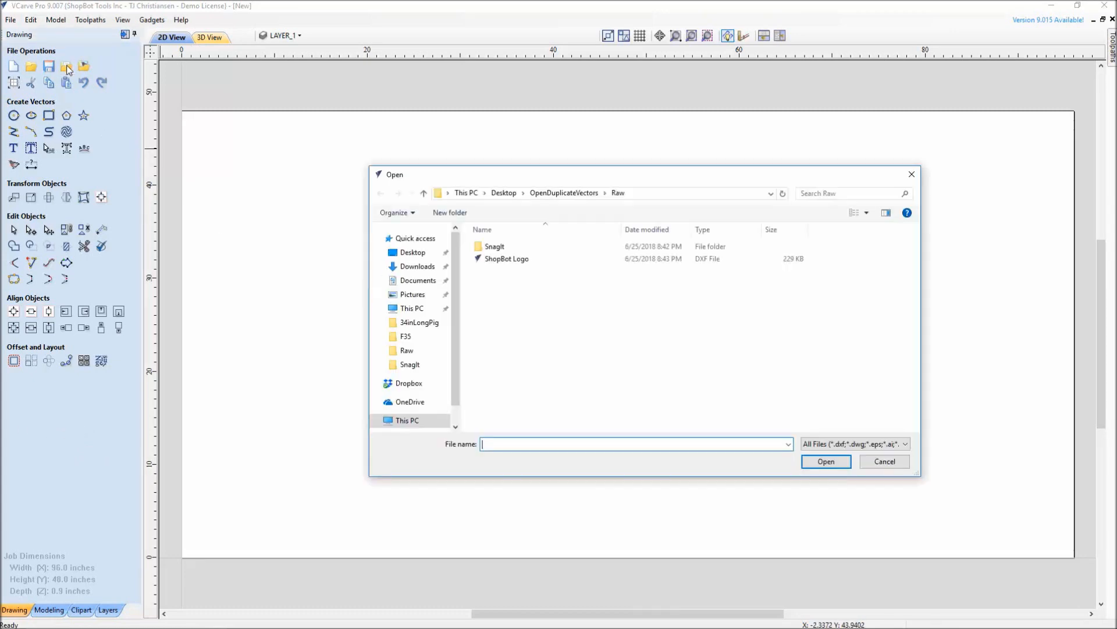
pyautogui.doubleClick(498, 260)
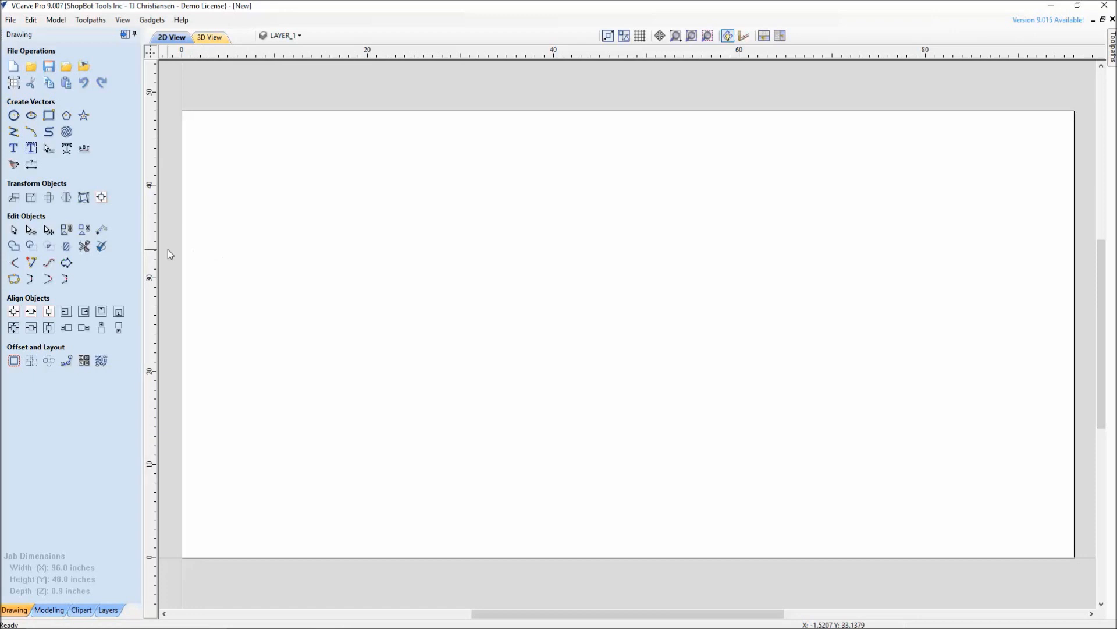
pyautogui.scroll(-3, 174, 245)
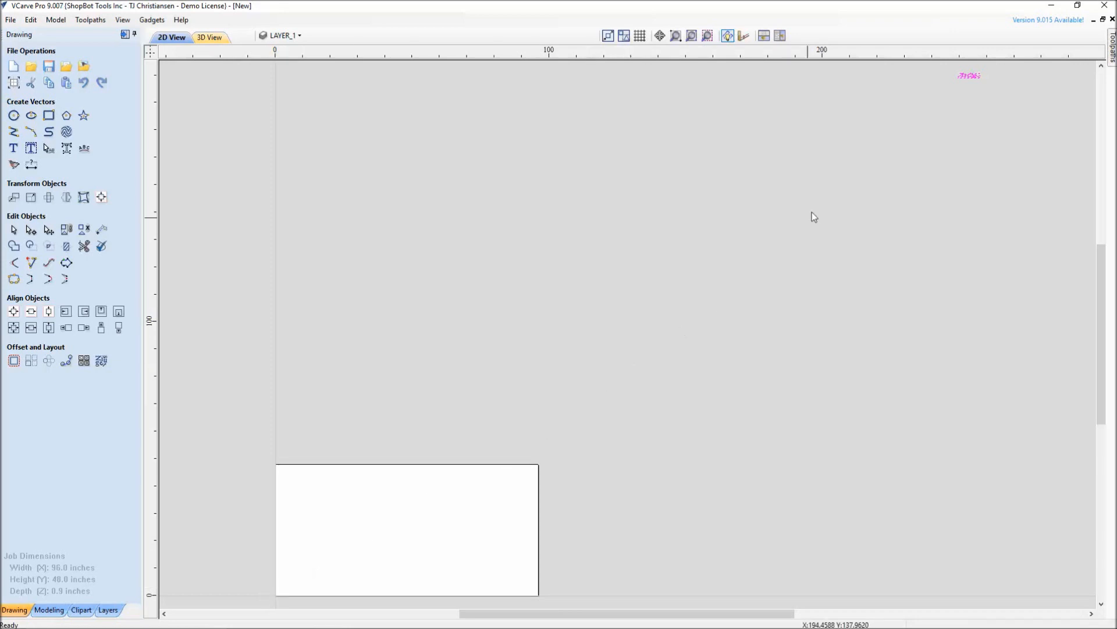
pyautogui.scroll(4, 805, 249)
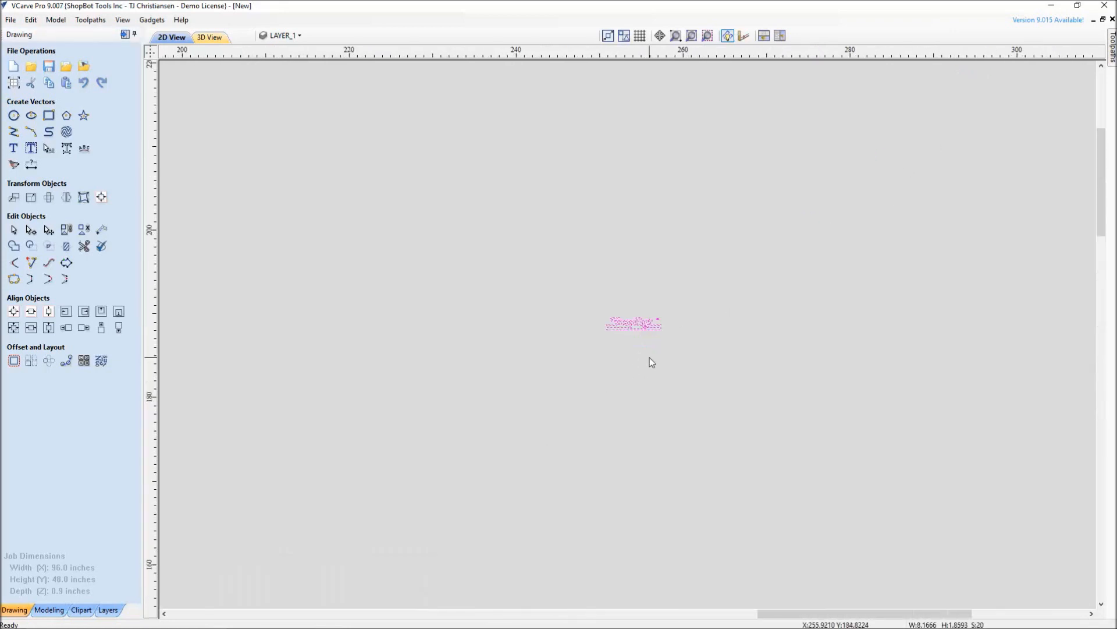
pyautogui.scroll(3, 641, 331)
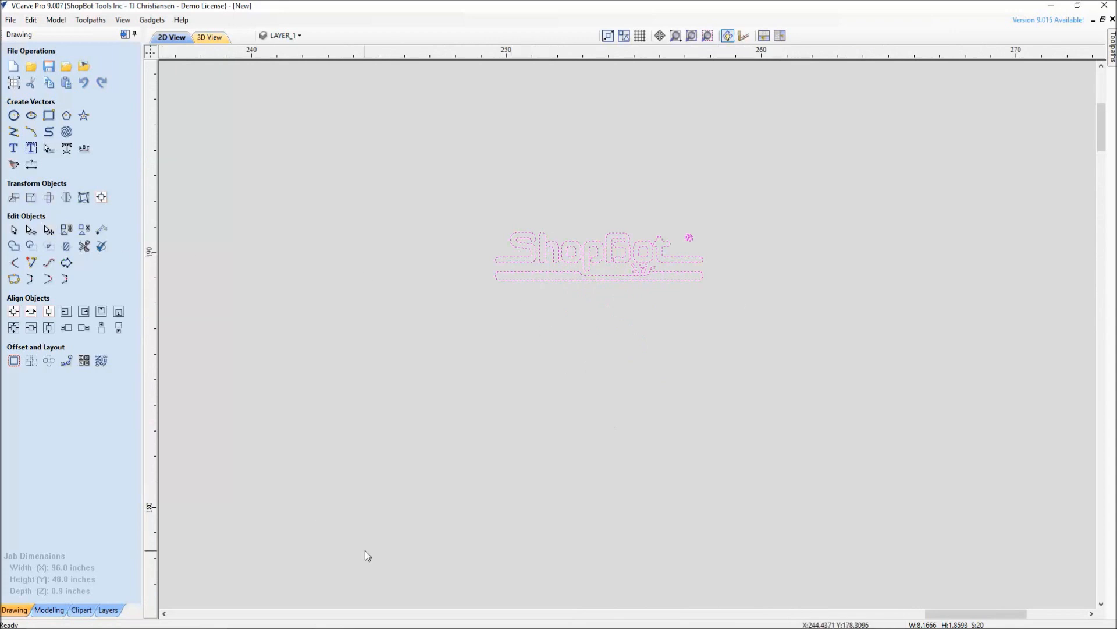
pyautogui.scroll(-6, 531, 373)
pyautogui.scroll(-3, 413, 438)
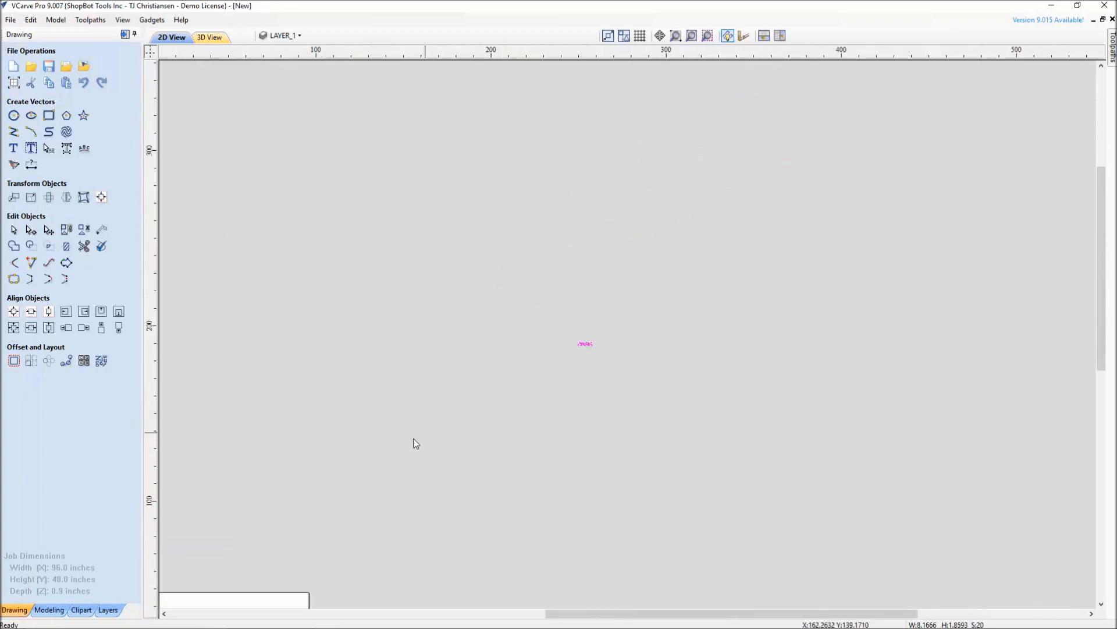
pyautogui.moveTo(407, 458); pyautogui.dragTo(480, 373, button='middle')
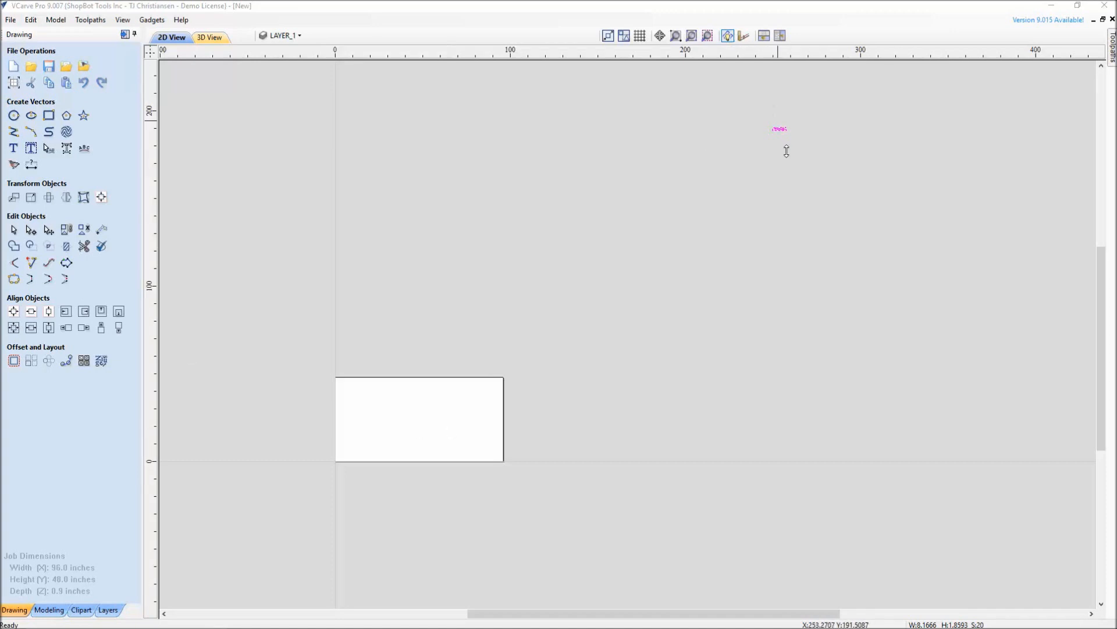
# Step: Center the imported ShopBot logo vectors in the material, and delete them
pyautogui.click(768, 125)
pyautogui.press('F9')
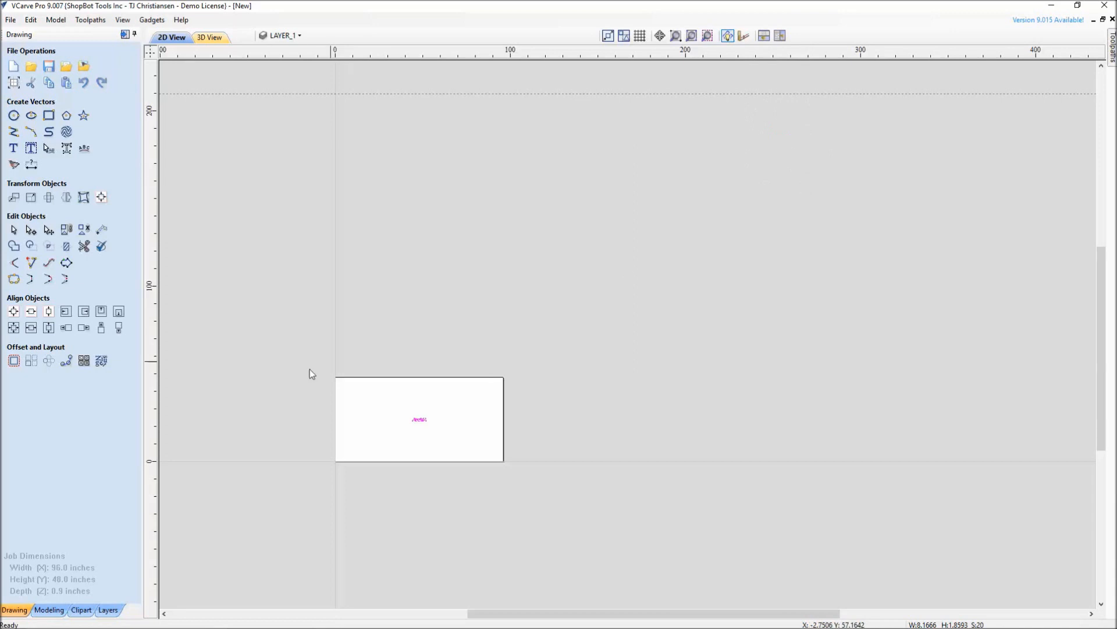
pyautogui.press('Delete')
# Step: Import the ShopBot Logo DXF file by dropping it from the Raw folder in File Explorer onto the drawing
pyautogui.moveTo(391, 452); pyautogui.dragTo(409, 374, button='middle')
pyautogui.scroll(3, 404, 407)
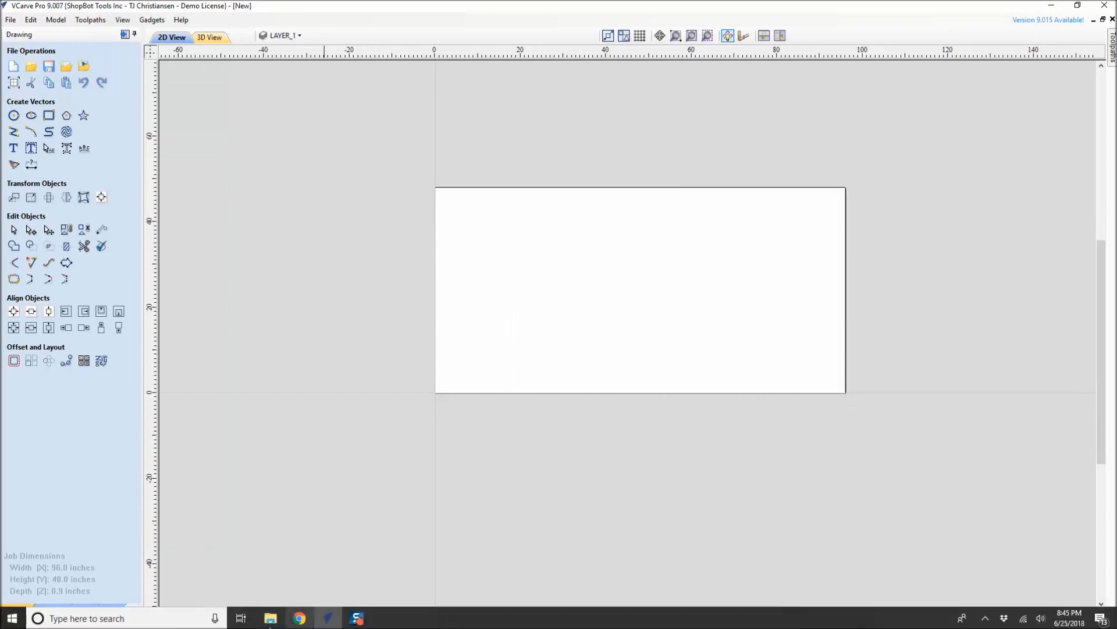
pyautogui.click(270, 618)
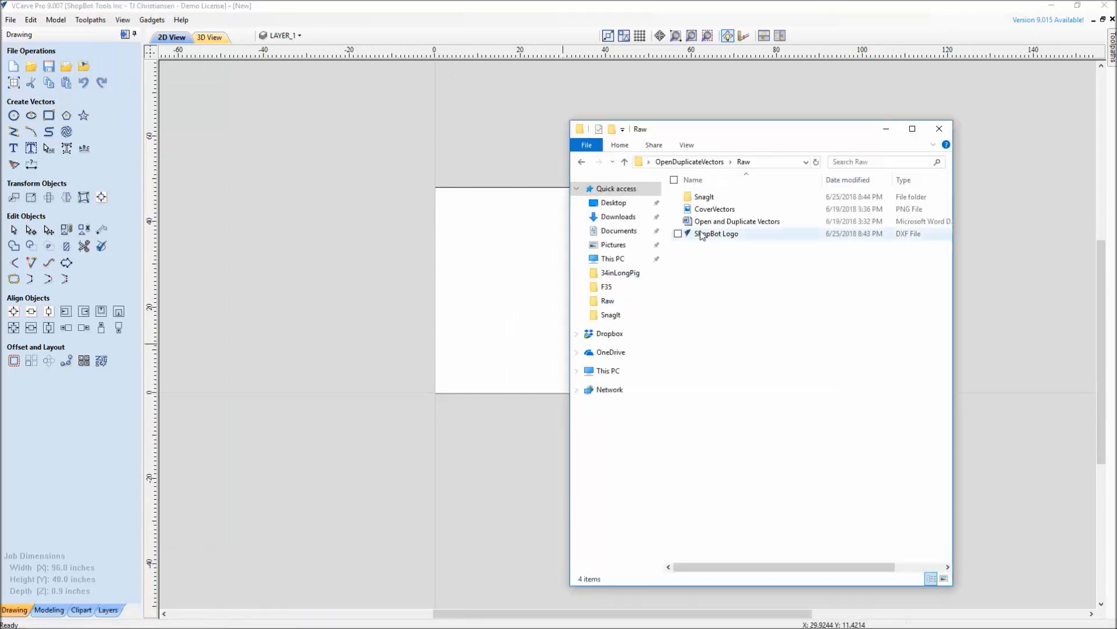
pyautogui.moveTo(765, 129); pyautogui.dragTo(878, 59)
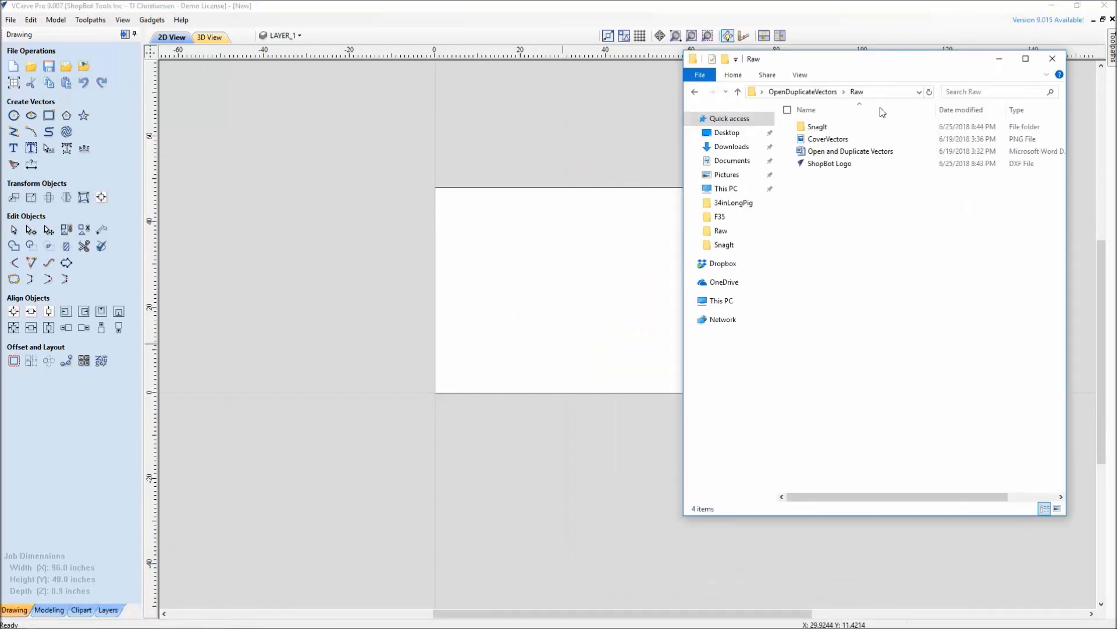
pyautogui.moveTo(831, 167); pyautogui.dragTo(487, 361)
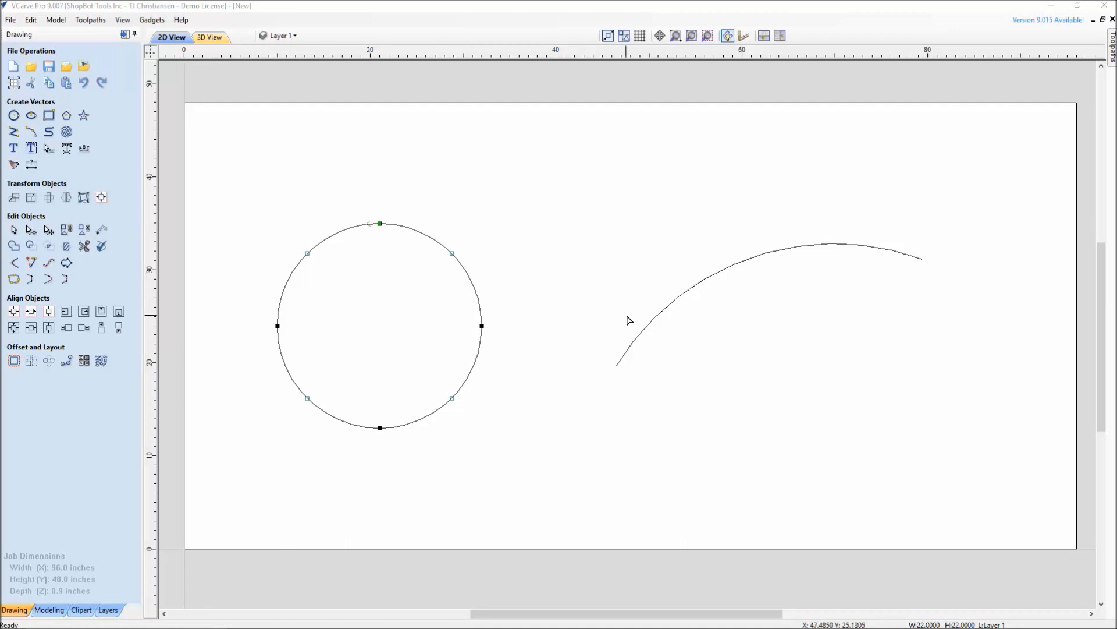
# Step: Examine the nodes of the open arc and the closed circle, including the circle's start node
pyautogui.click(649, 330)
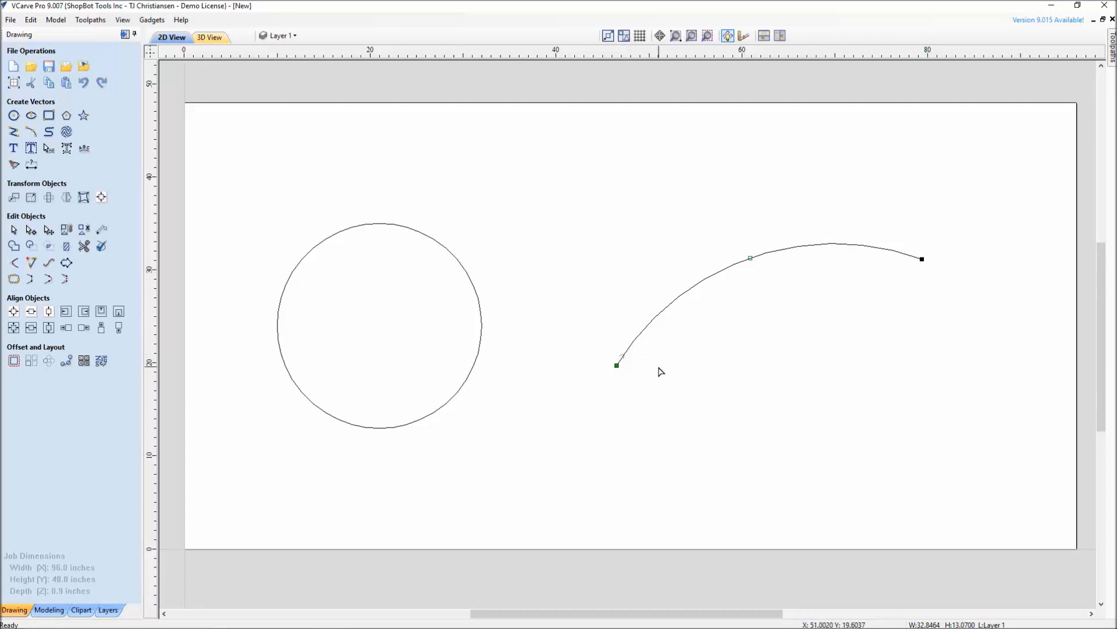
pyautogui.click(478, 309)
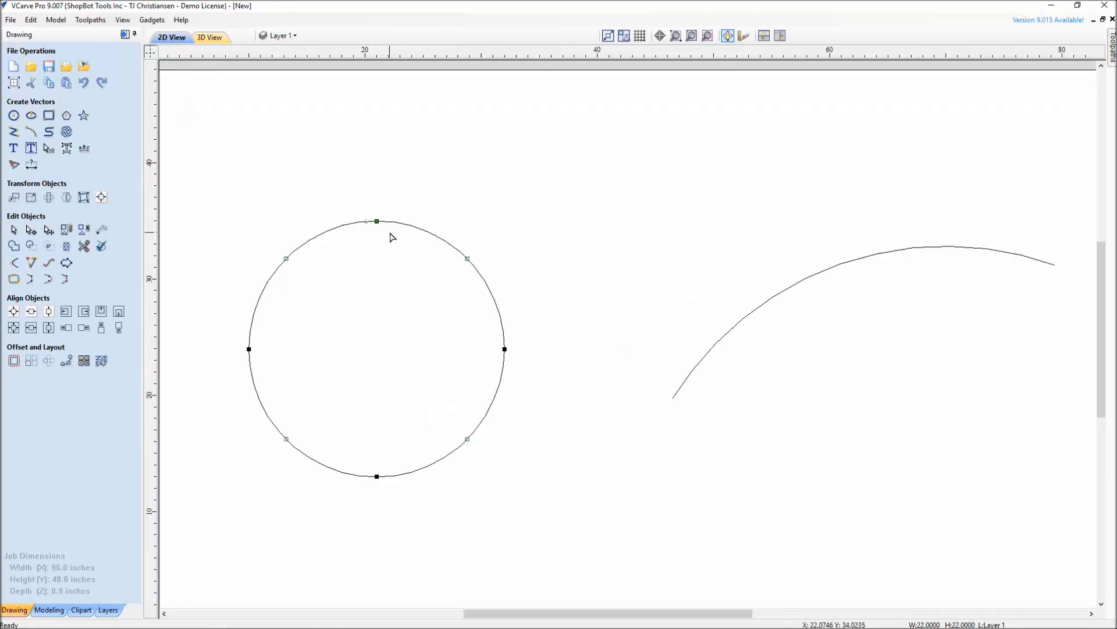
pyautogui.scroll(5, 362, 220)
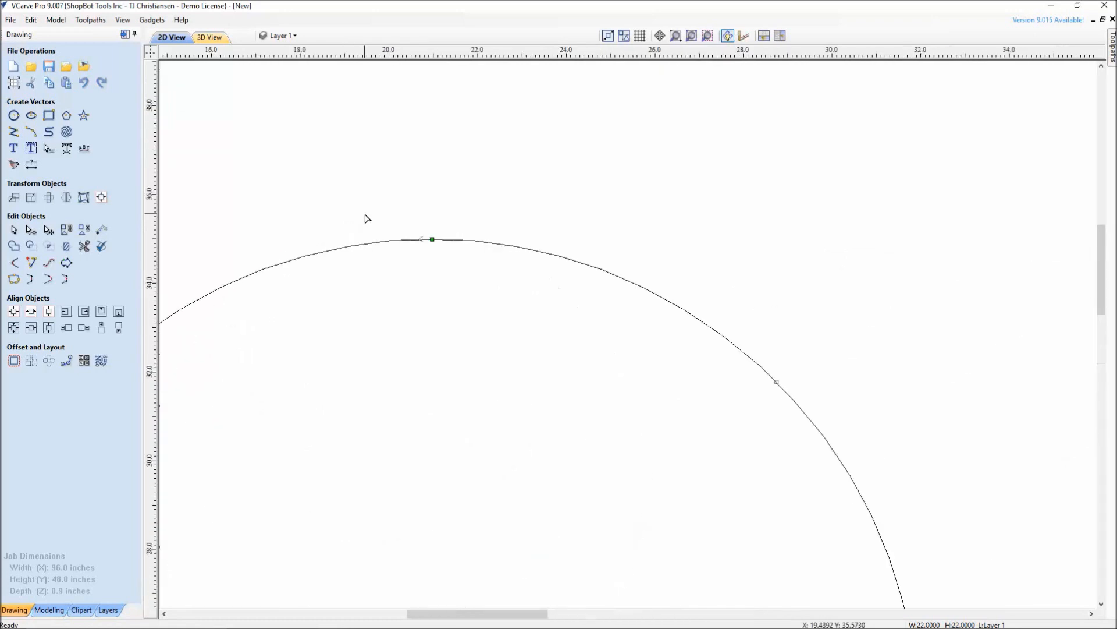
pyautogui.scroll(2, 448, 249)
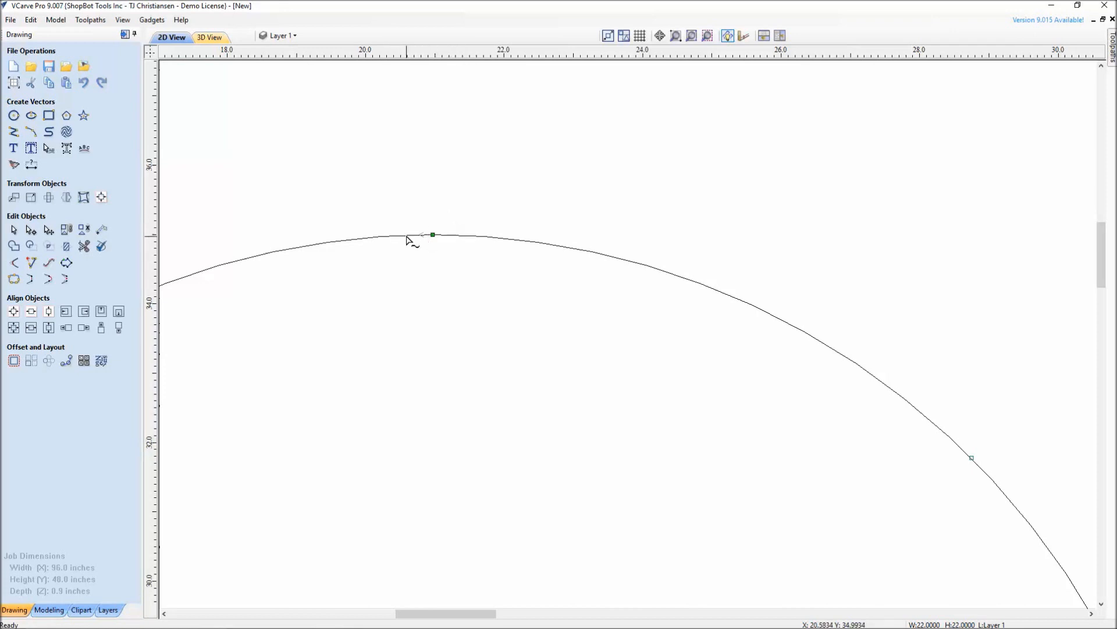
pyautogui.scroll(-6, 410, 239)
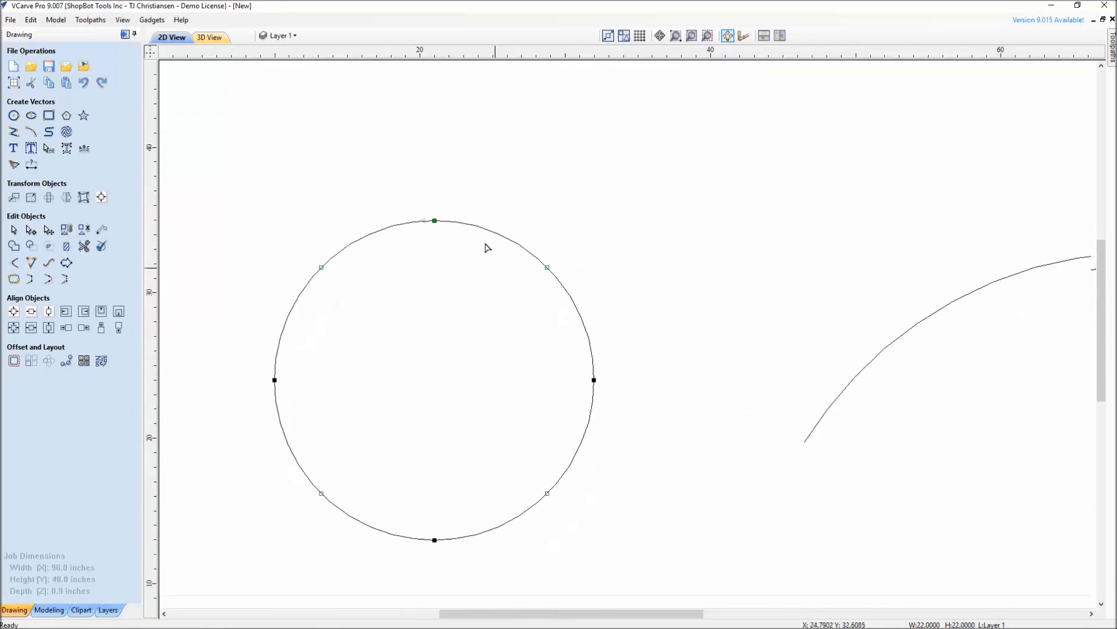
pyautogui.scroll(-2, 488, 248)
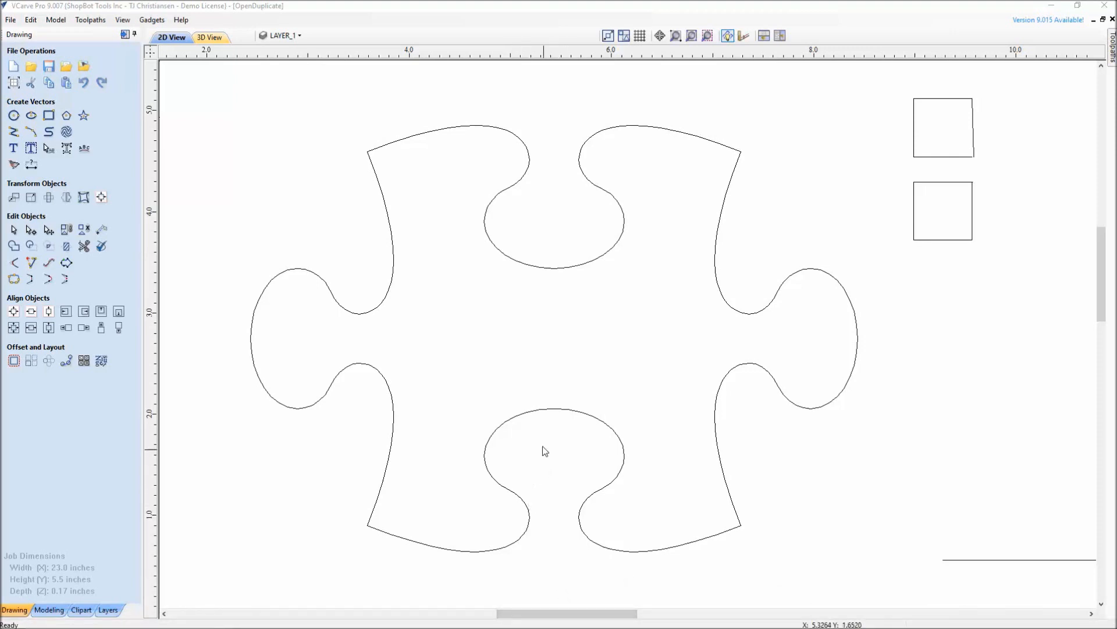
# Step: Select all vectors of the puzzle piece, and check individual segments of its outline, including the upper notch
pyautogui.moveTo(169, 84); pyautogui.dragTo(901, 594)
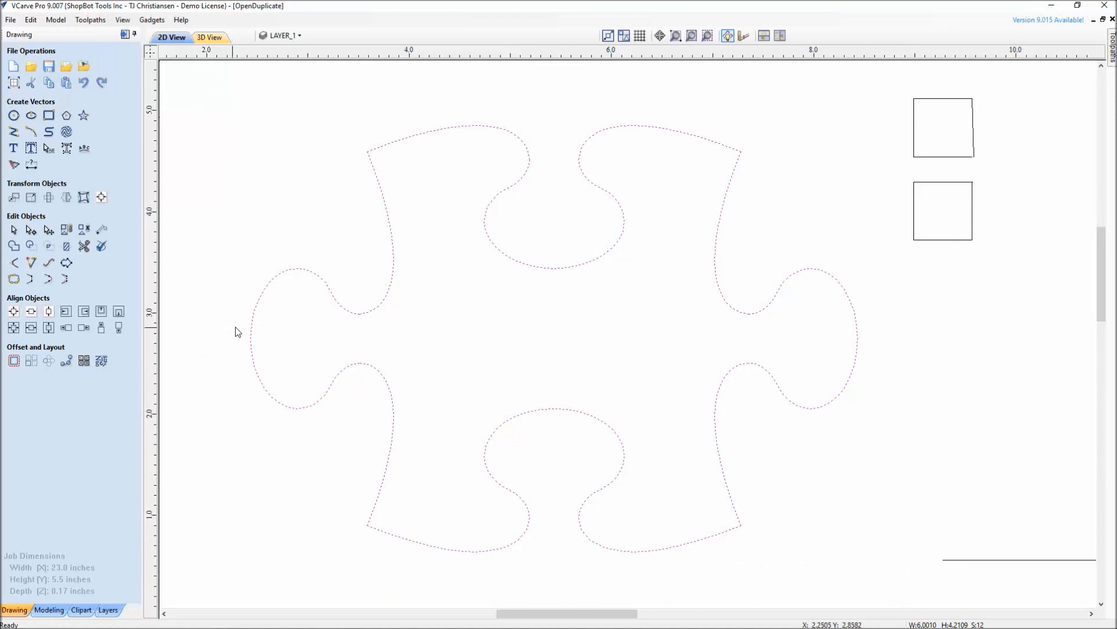
pyautogui.click(771, 256)
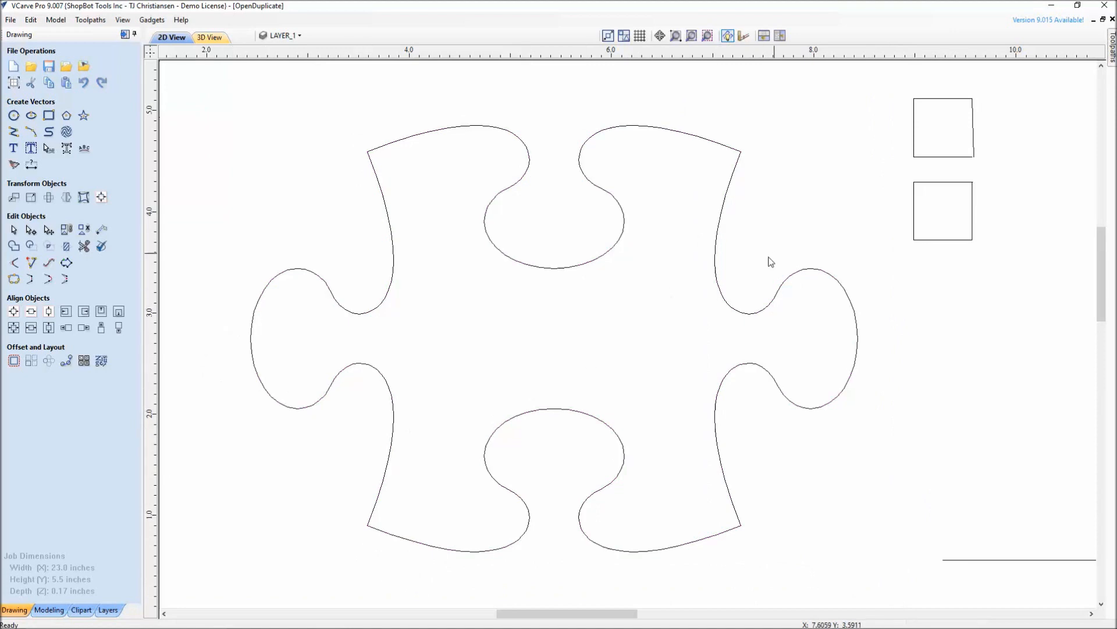
pyautogui.click(724, 297)
pyautogui.click(695, 139)
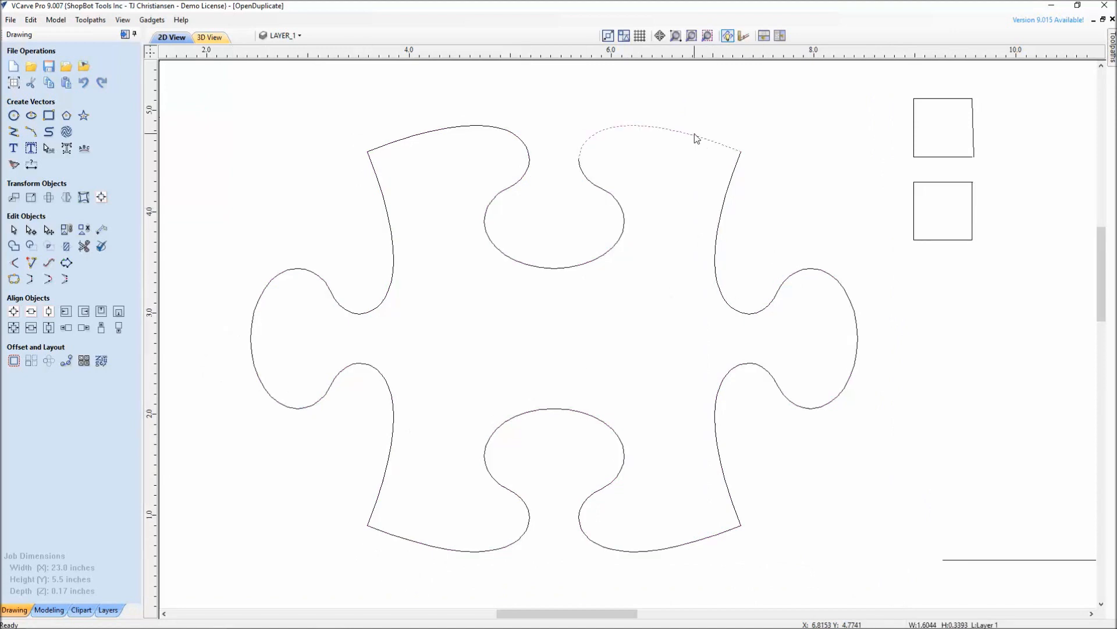
pyautogui.click(617, 249)
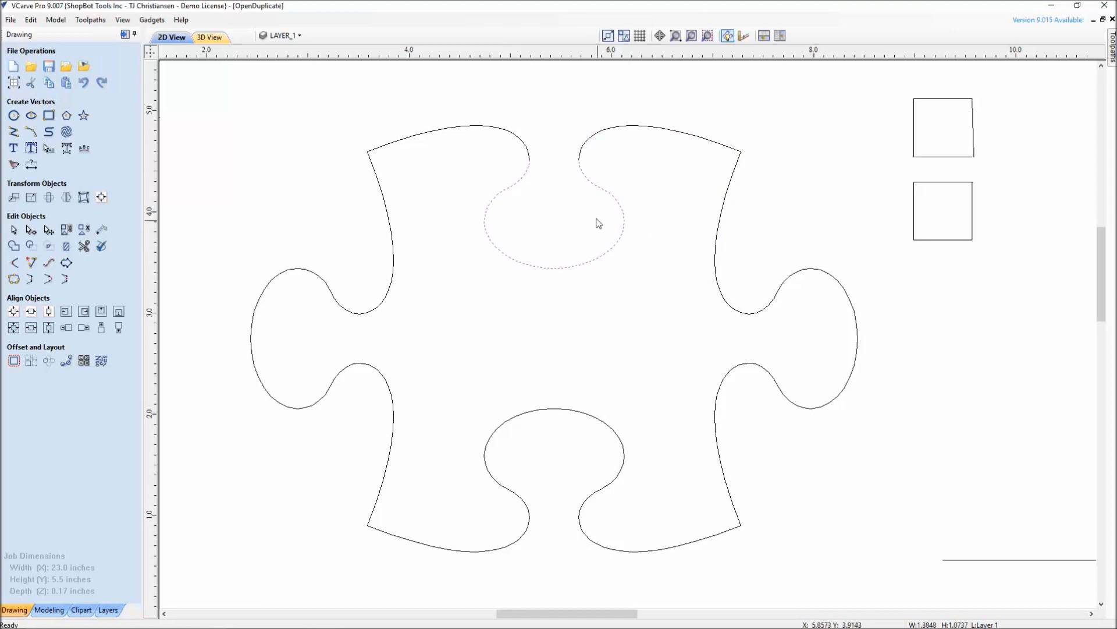
# Step: Examine the nodes and endpoints of the puzzle piece's upper notch in node editing, and return to normal selection
pyautogui.scroll(5, 624, 172)
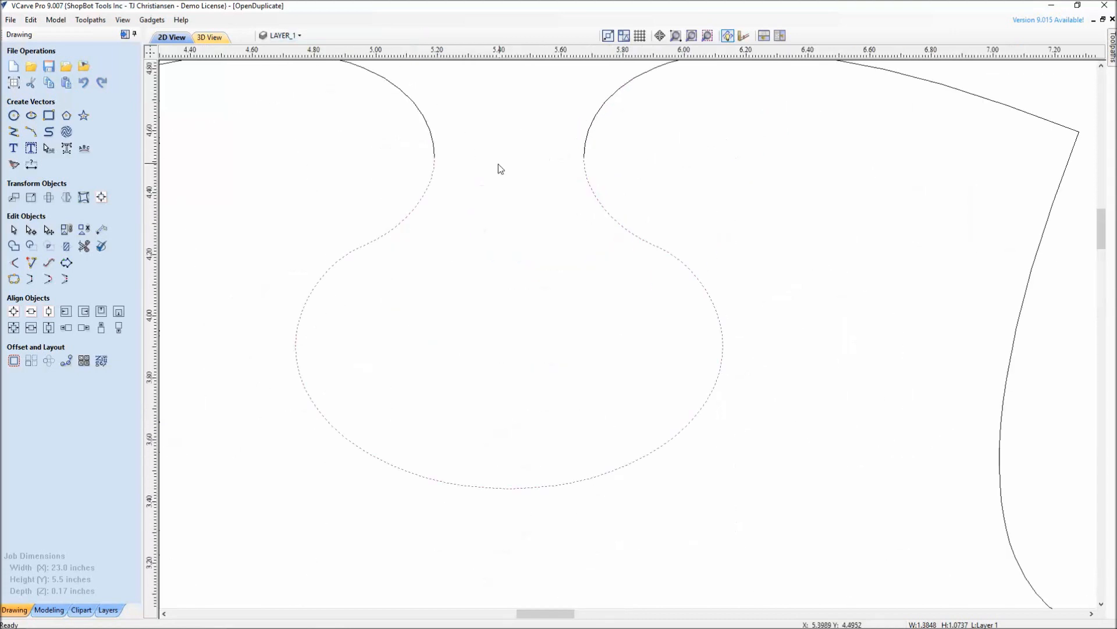
pyautogui.press('n')
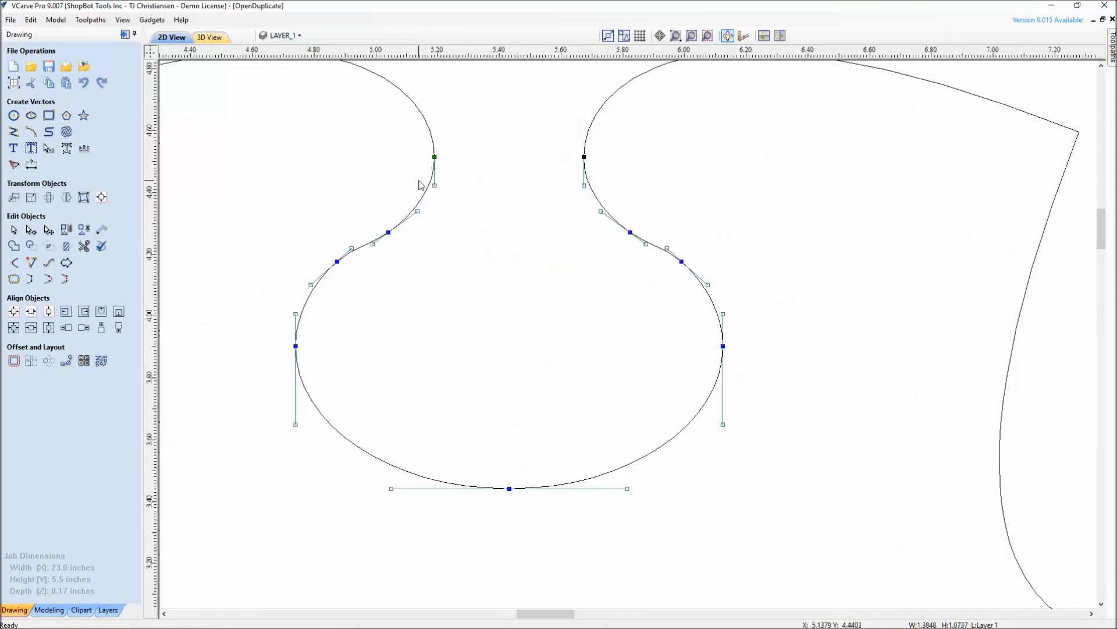
pyautogui.scroll(-5, 573, 165)
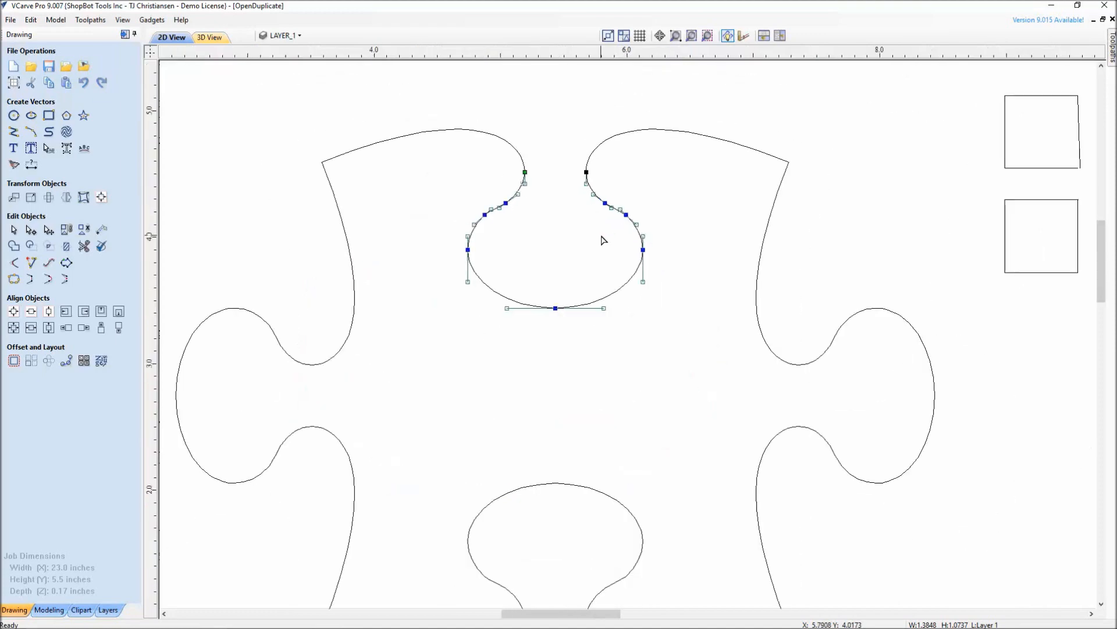
pyautogui.scroll(-3, 603, 240)
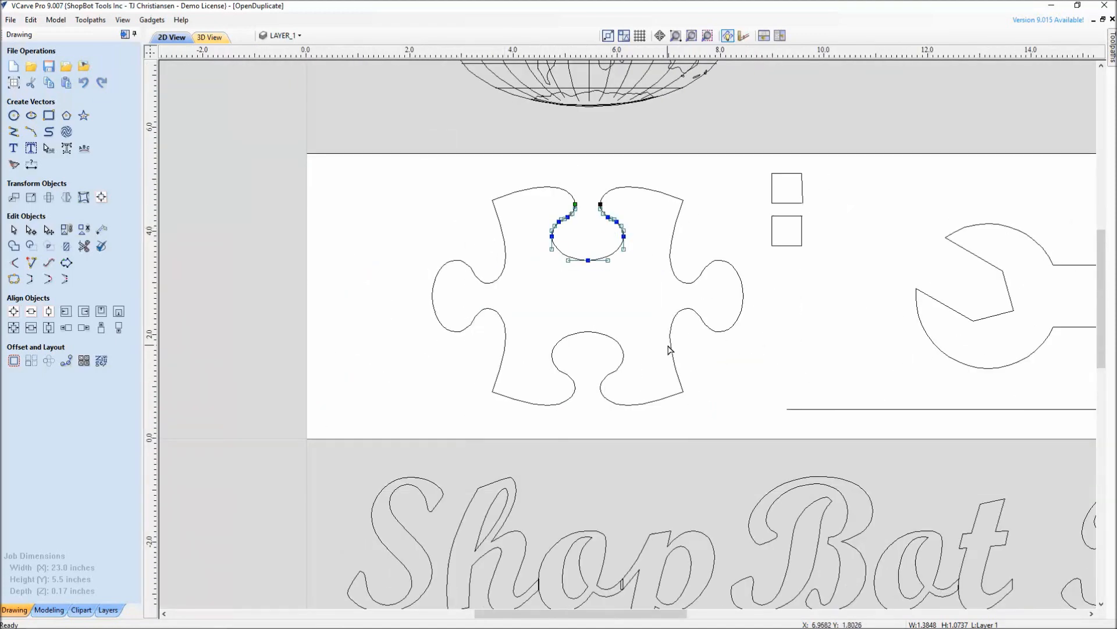
pyautogui.press('n')
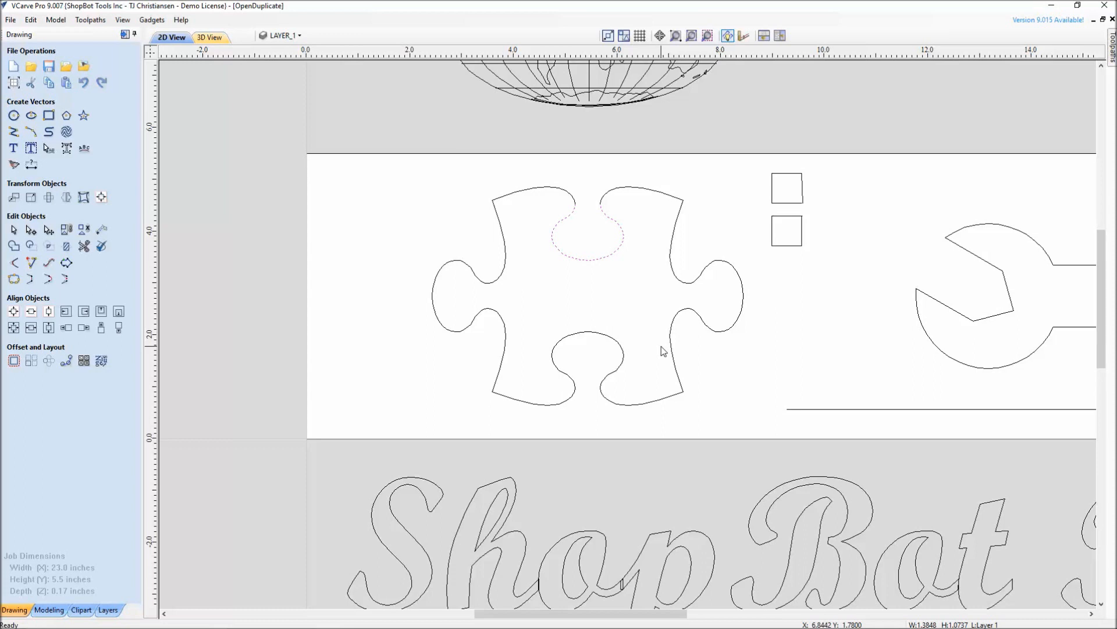
# Step: Check the separate outline segments around the puzzle piece's upper-right corner, and clear the selection
pyautogui.click(652, 193)
pyautogui.click(676, 232)
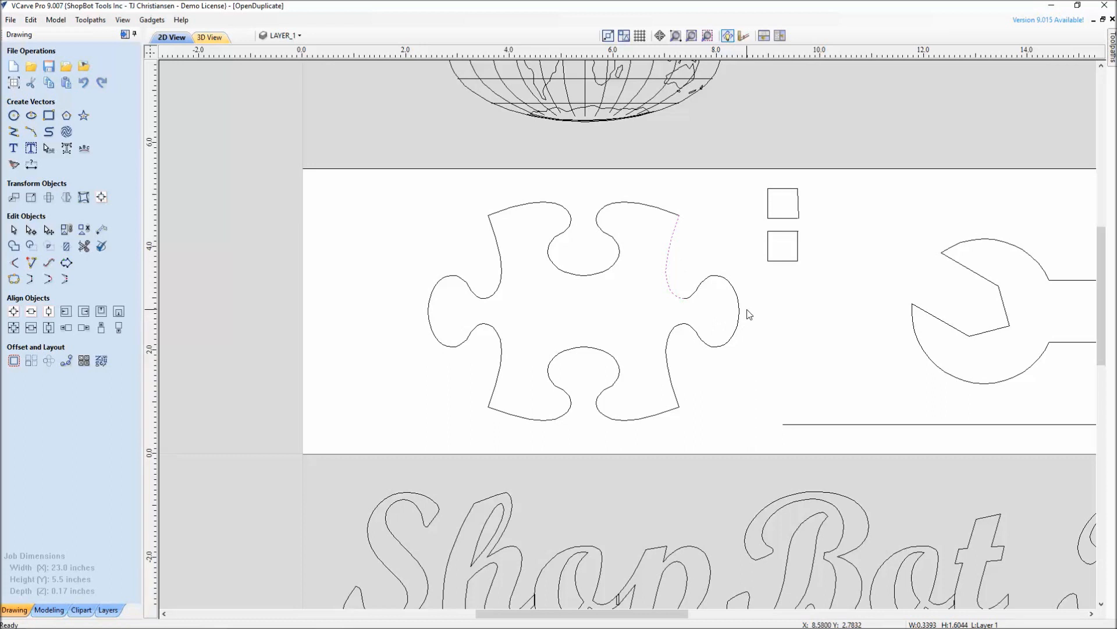
pyautogui.scroll(2, 745, 314)
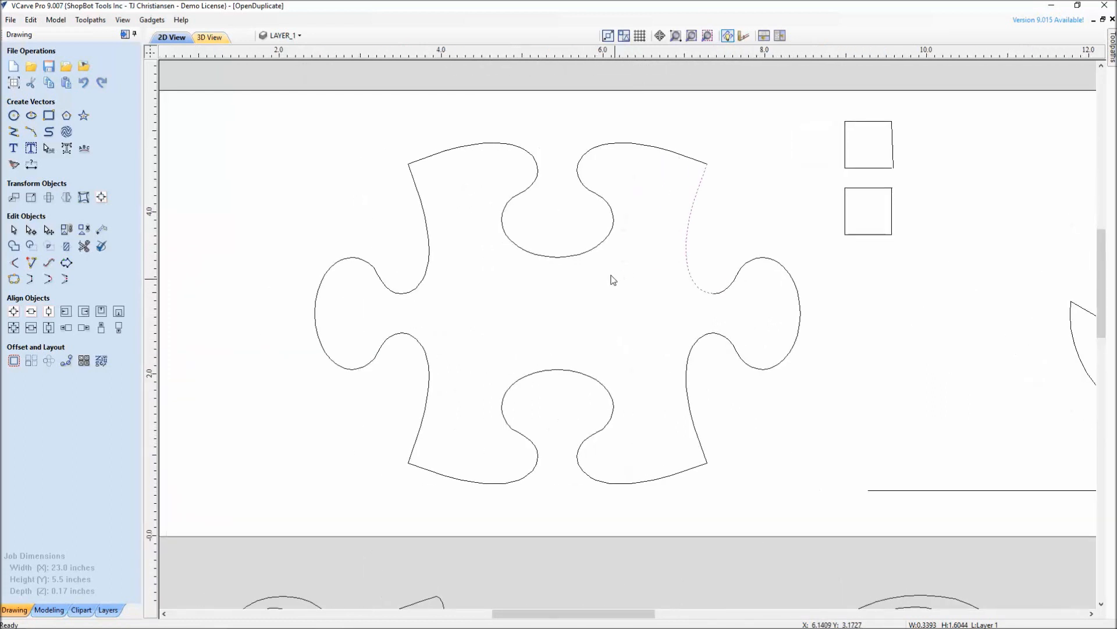
pyautogui.click(529, 273)
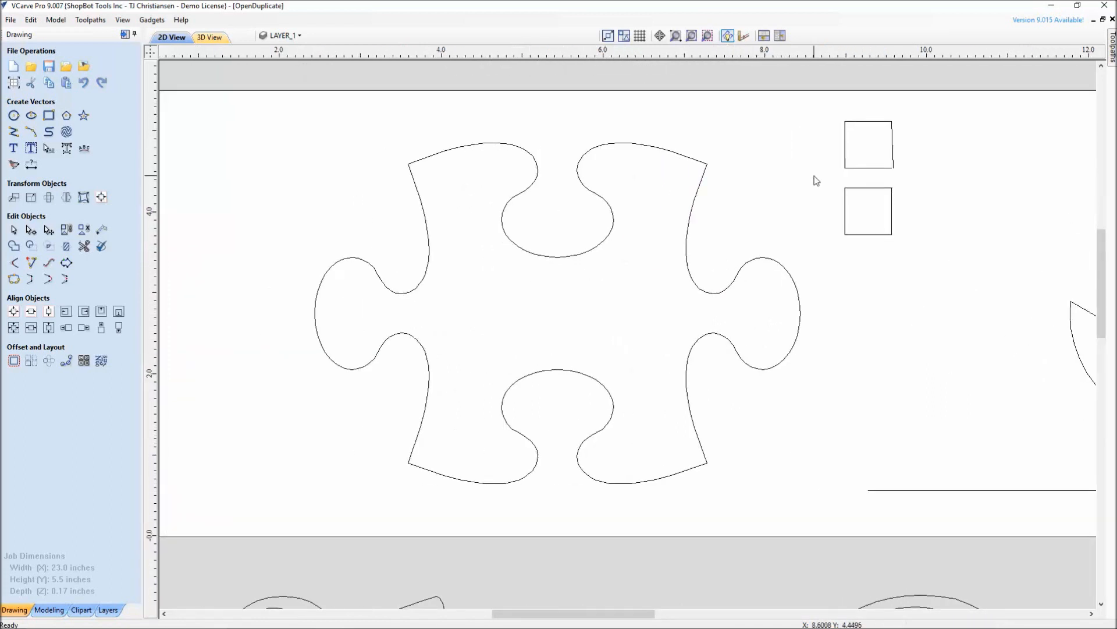
# Step: Examine the gap between the open ends at the upper small square's lower-right corner
pyautogui.scroll(4, 711, 182)
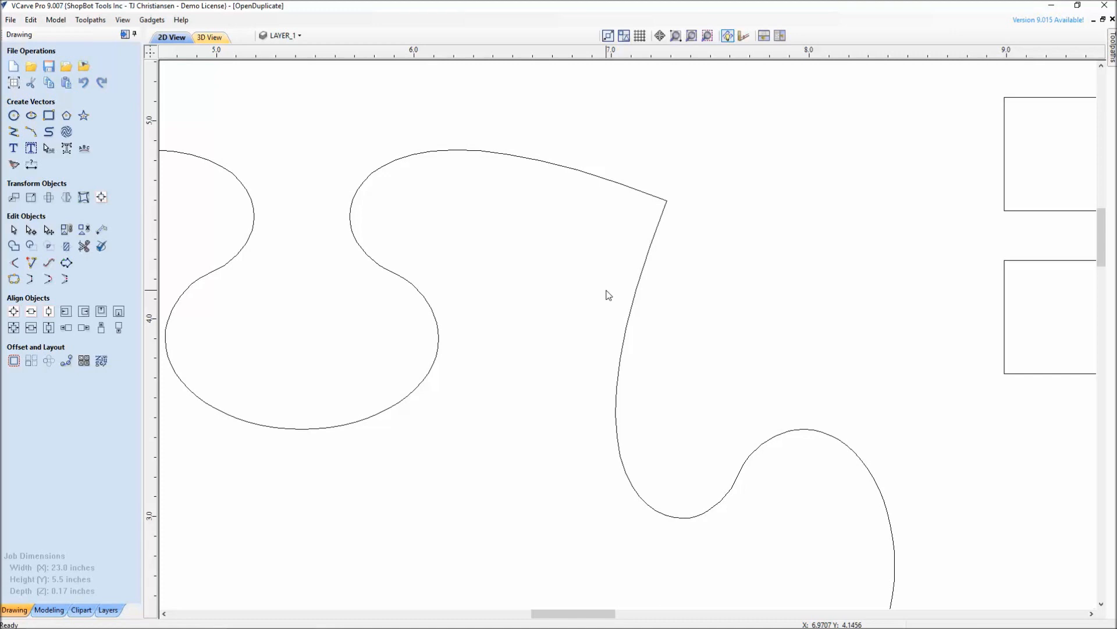
pyautogui.moveTo(1004, 383); pyautogui.dragTo(494, 459, button='middle')
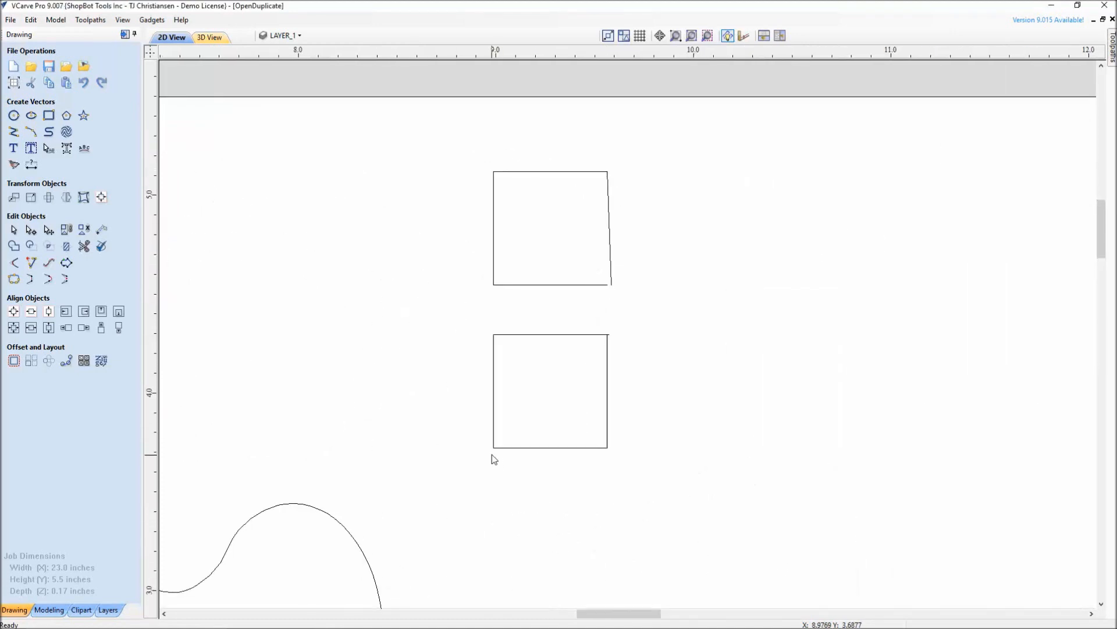
pyautogui.scroll(1, 608, 382)
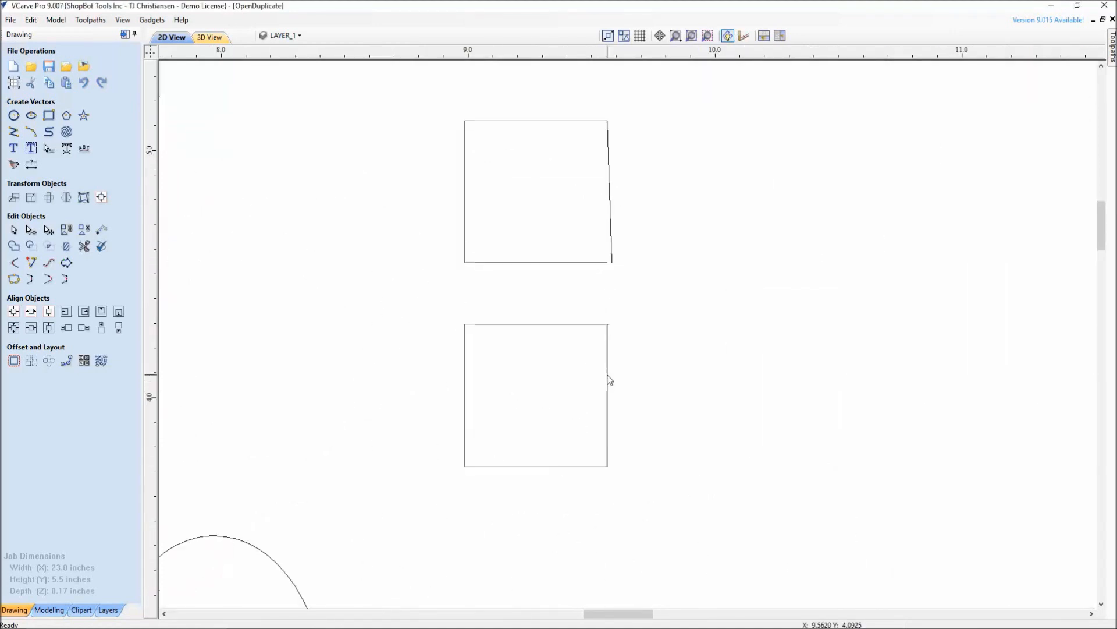
pyautogui.scroll(6, 626, 259)
pyautogui.scroll(3, 617, 267)
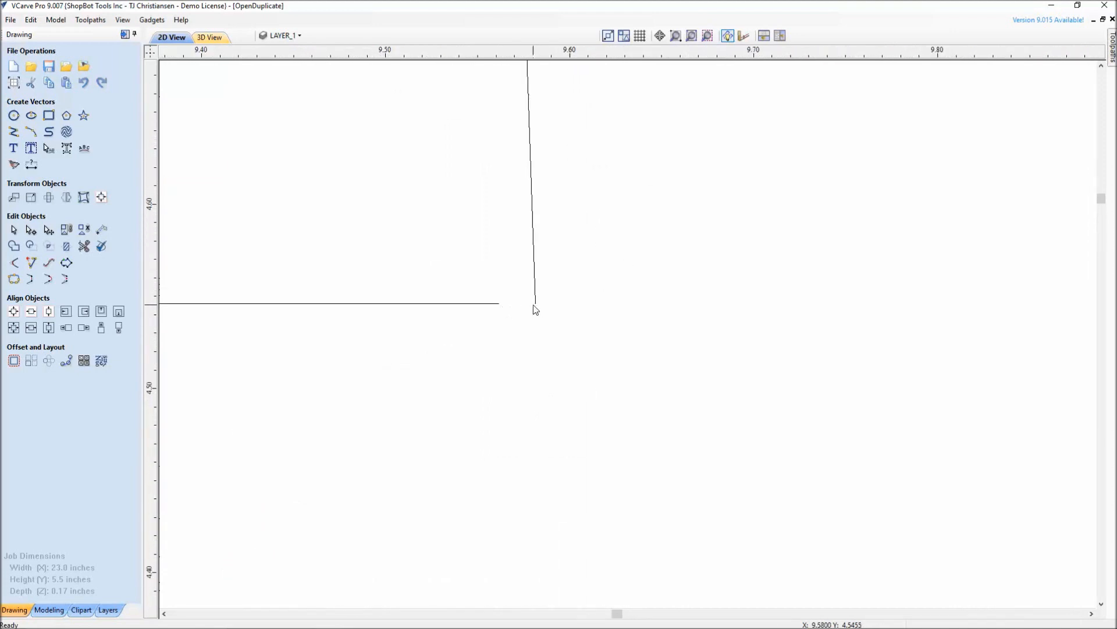
pyautogui.scroll(-3, 546, 311)
pyautogui.moveTo(529, 444); pyautogui.dragTo(526, 327, button='middle')
pyautogui.moveTo(530, 466); pyautogui.dragTo(535, 397, button='middle')
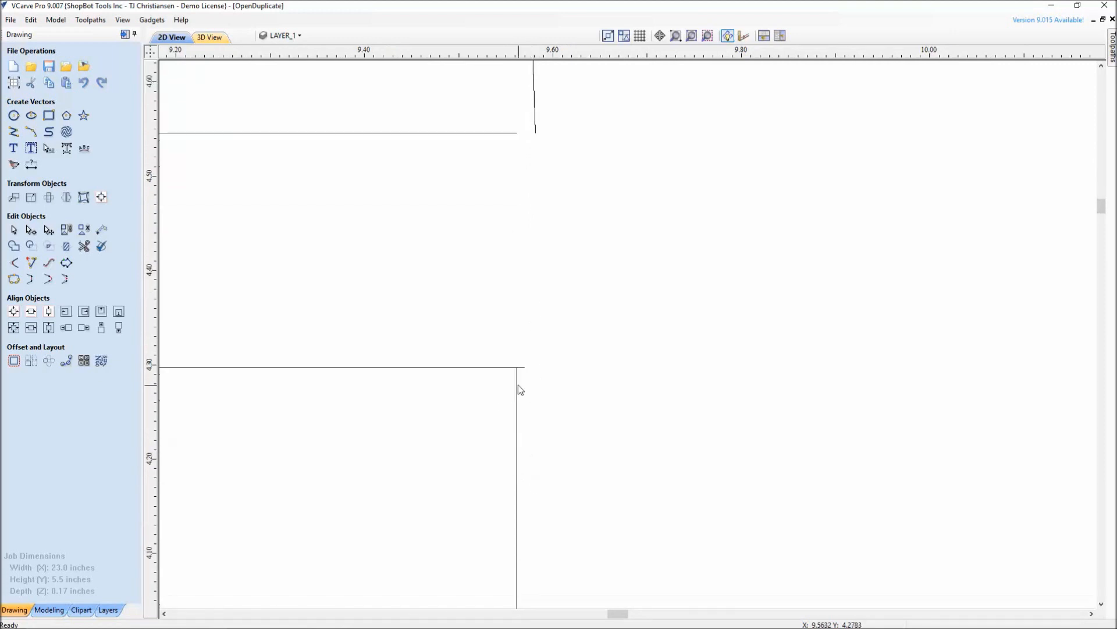
# Step: Select the lower small square and examine the overlapping lines at its upper-right corner
pyautogui.scroll(6, 516, 366)
pyautogui.click(515, 365)
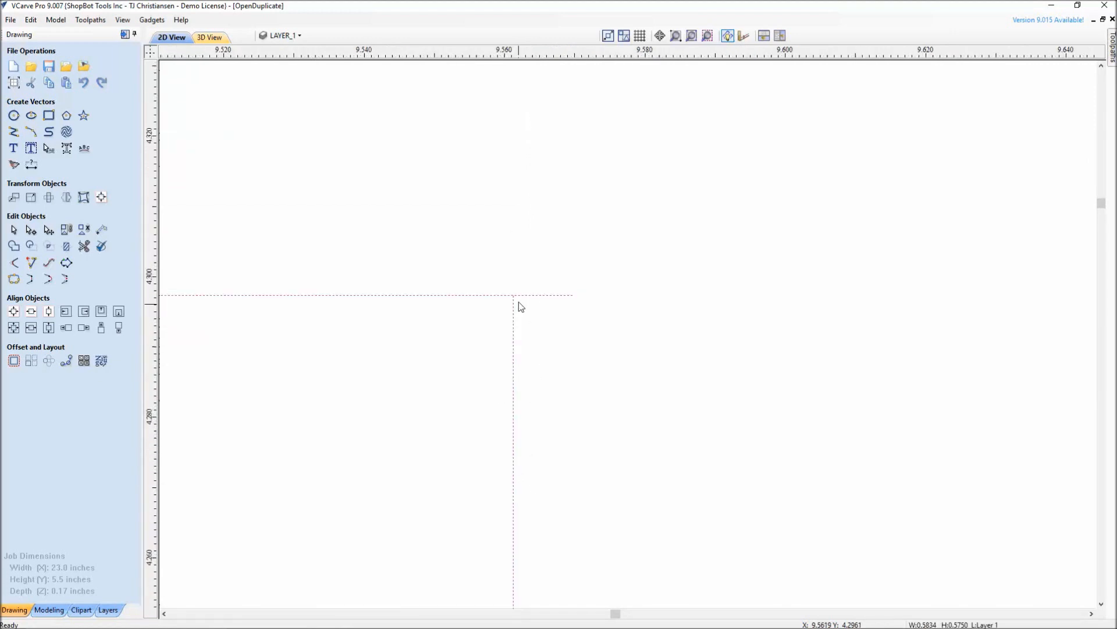
pyautogui.scroll(-8, 527, 367)
pyautogui.scroll(-3, 515, 383)
pyautogui.moveTo(504, 382)
pyautogui.mouseDown(button='middle')
pyautogui.moveTo(524, 352)
pyautogui.moveTo(522, 372)
pyautogui.mouseUp(button='middle')
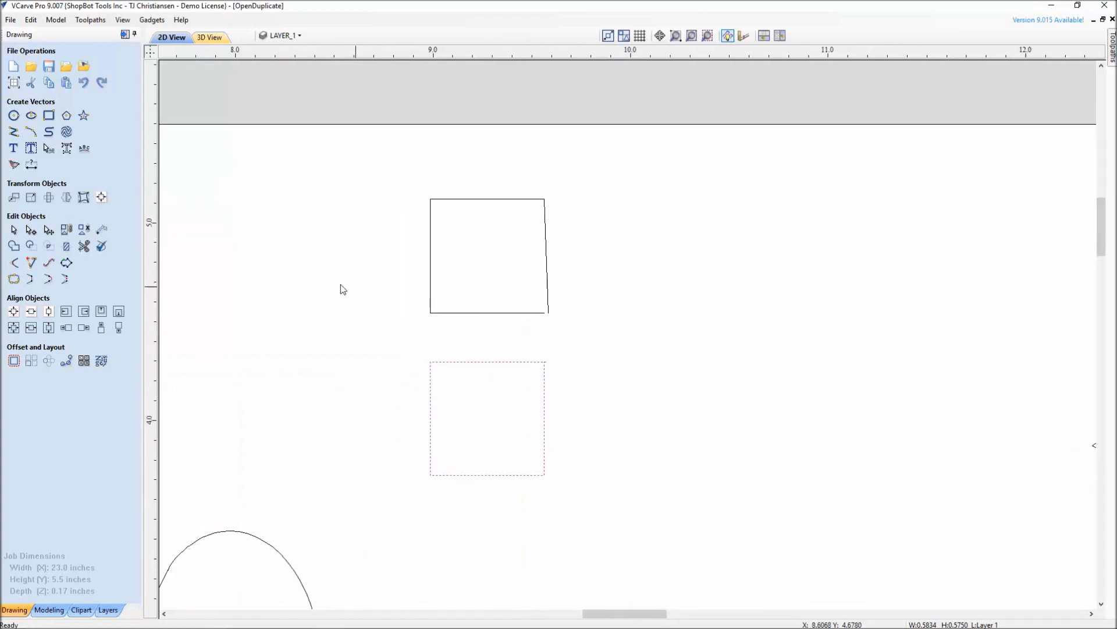
# Step: Join the open ends of the upper small square with a Join Vectors tolerance of .25 inches
pyautogui.click(12, 284)
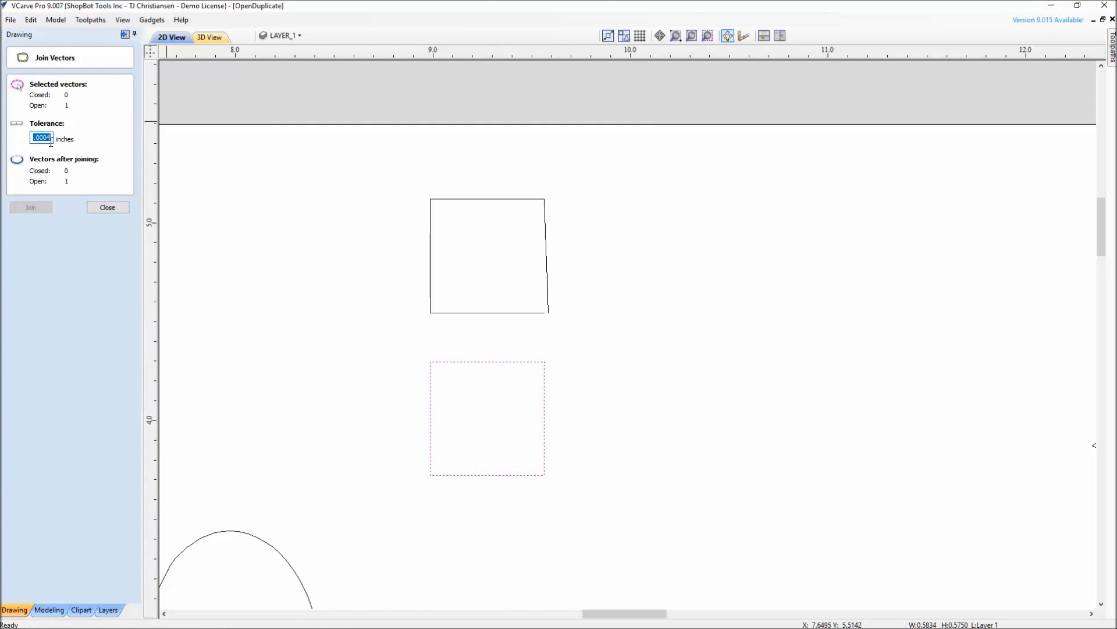
pyautogui.moveTo(387, 179); pyautogui.dragTo(602, 464)
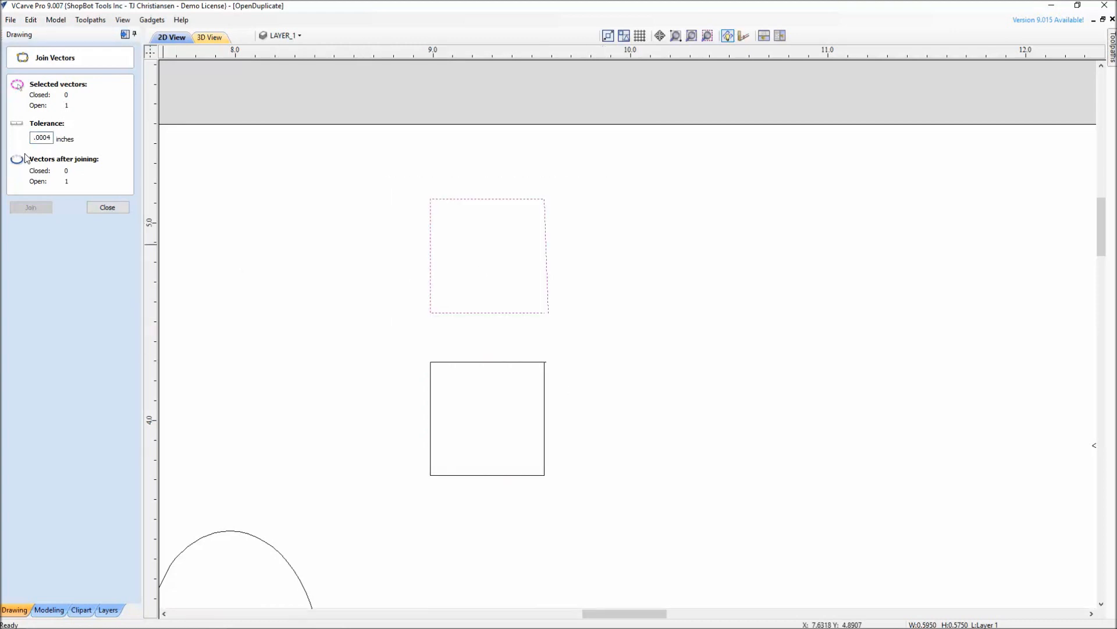
pyautogui.moveTo(519, 332); pyautogui.dragTo(538, 315, button='middle')
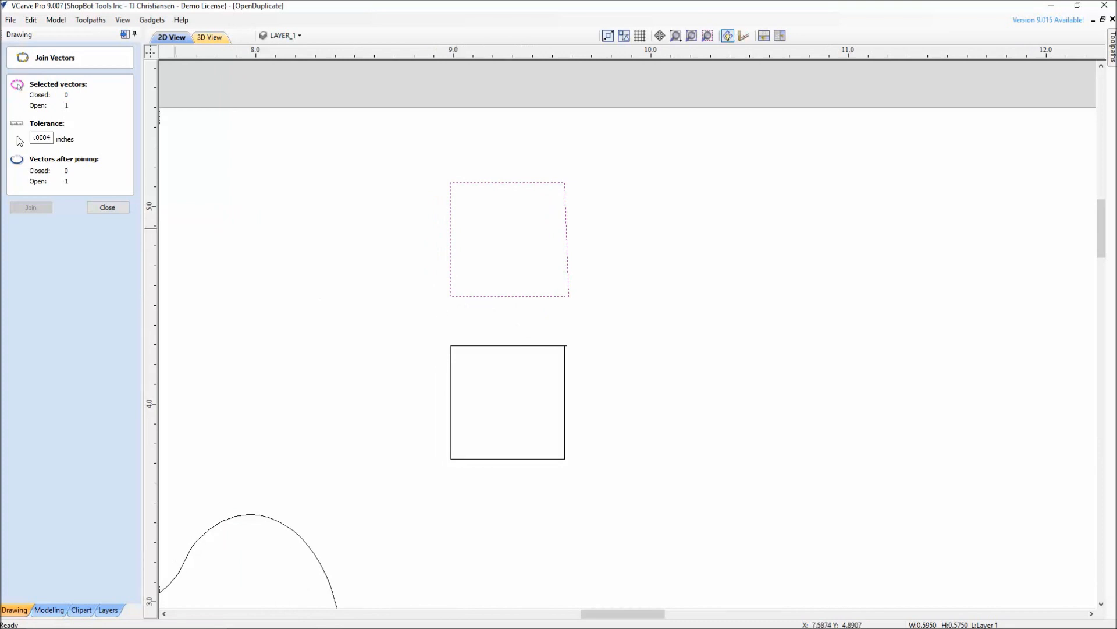
pyautogui.moveTo(52, 139); pyautogui.dragTo(30, 138)
pyautogui.write('.25')
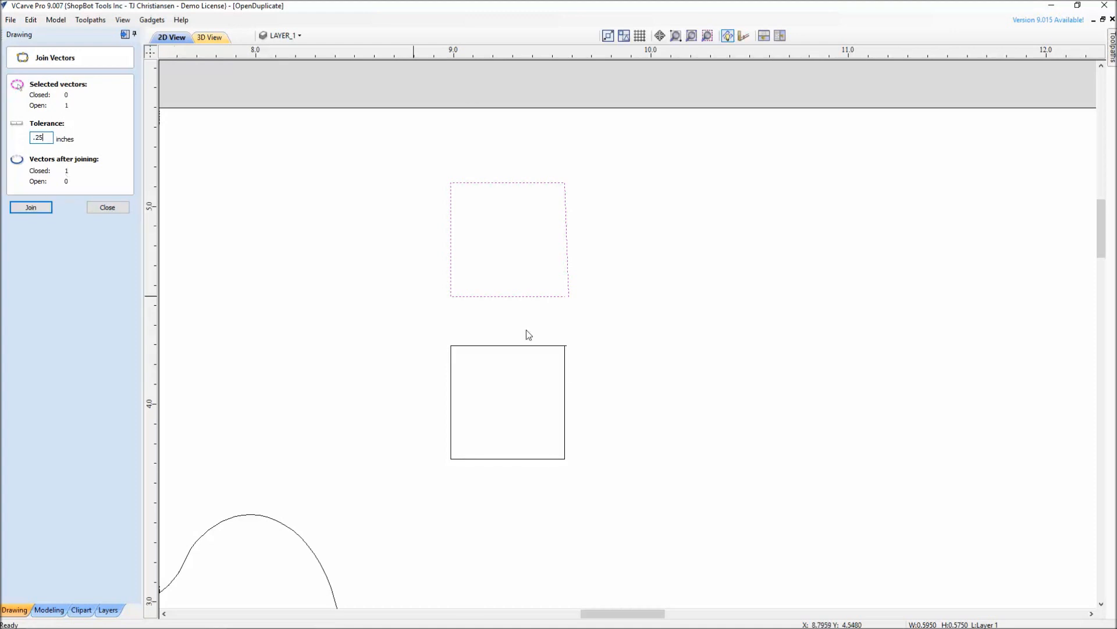
pyautogui.scroll(3, 580, 302)
pyautogui.scroll(3, 581, 304)
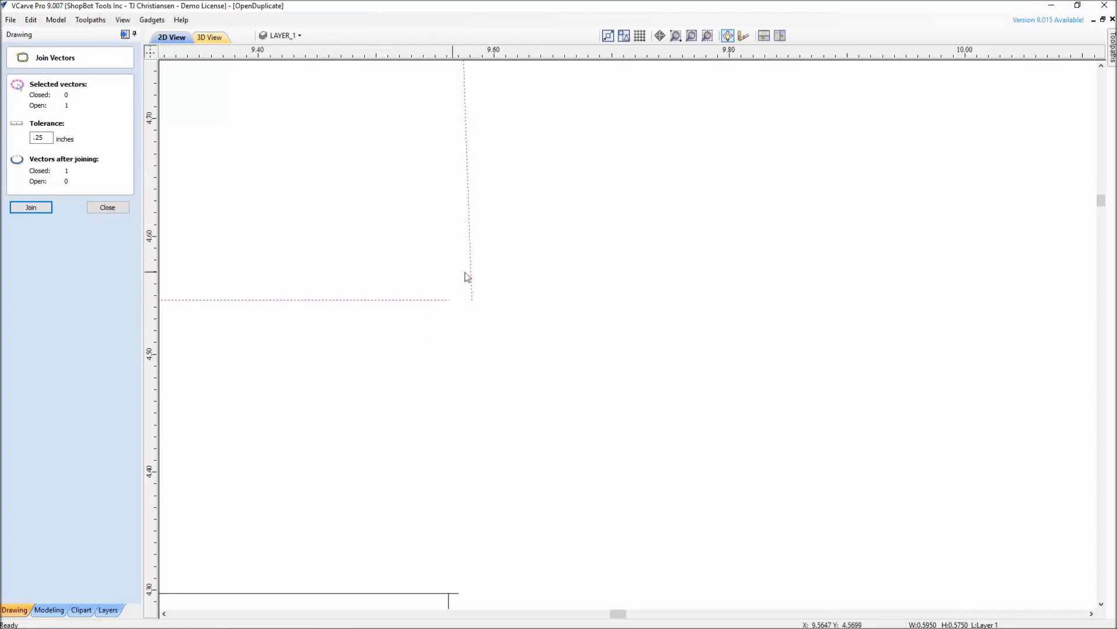
pyautogui.click(21, 209)
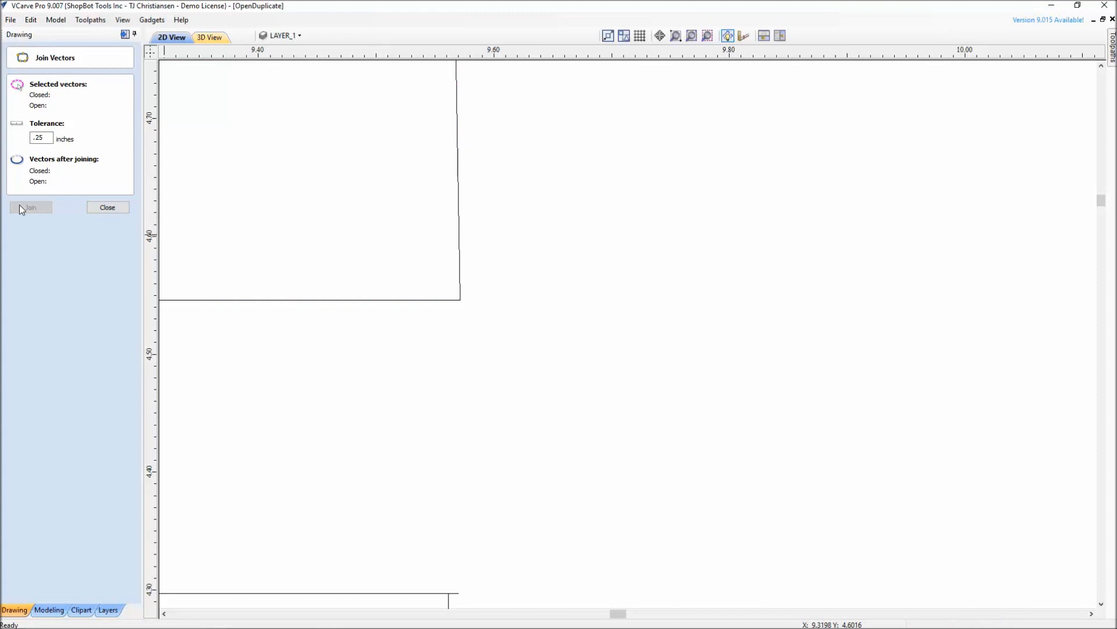
pyautogui.click(111, 211)
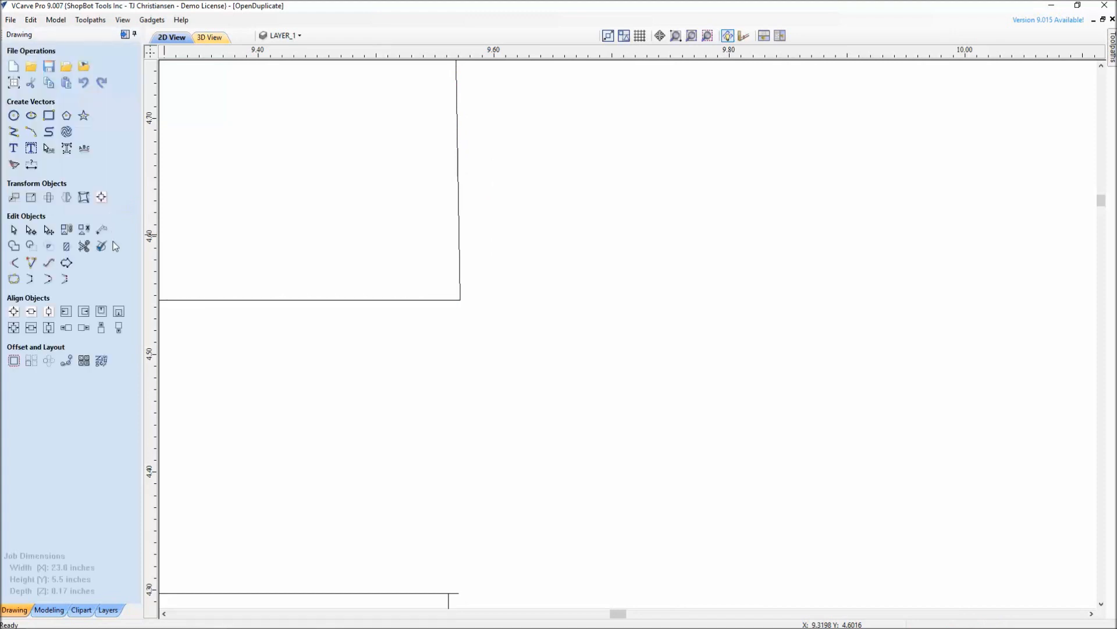
# Step: Undo the upper square's join, and check the lower square in Join Vectors, comparing the open corners of both squares
pyautogui.scroll(-2, 341, 389)
pyautogui.scroll(-2, 339, 386)
pyautogui.moveTo(432, 227); pyautogui.dragTo(664, 438)
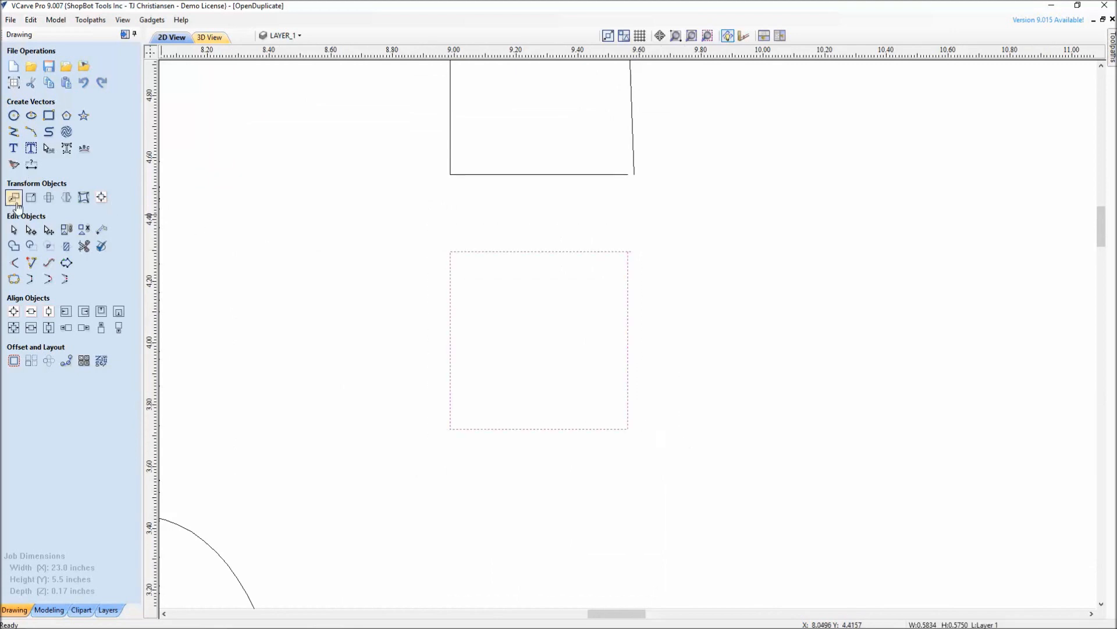
pyautogui.click(13, 279)
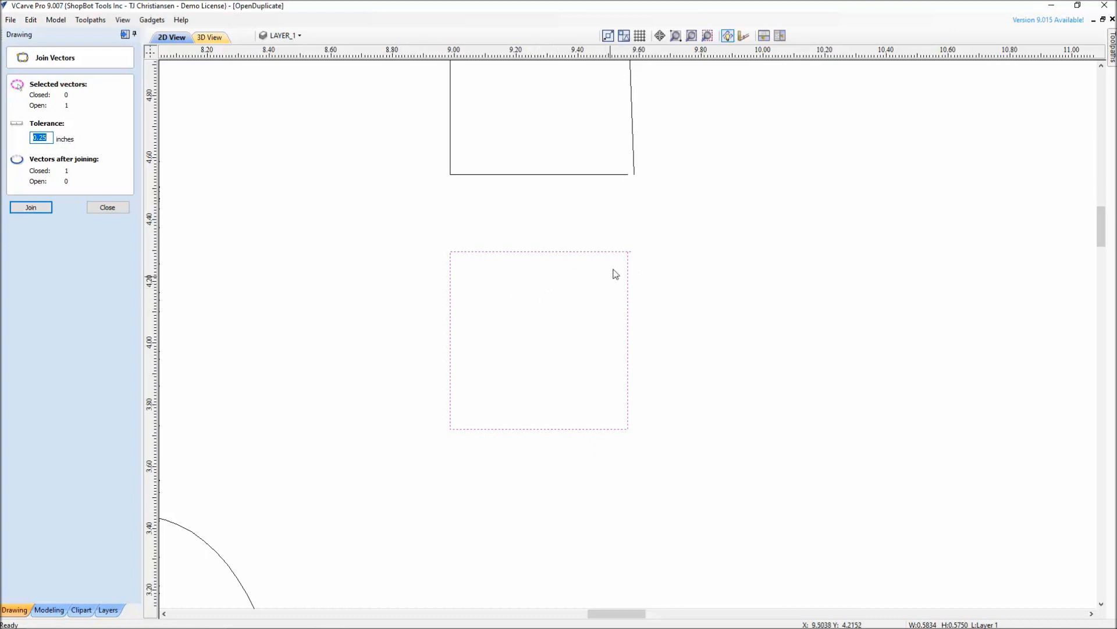
pyautogui.moveTo(604, 249); pyautogui.dragTo(534, 307, button='middle')
pyautogui.scroll(5, 534, 325)
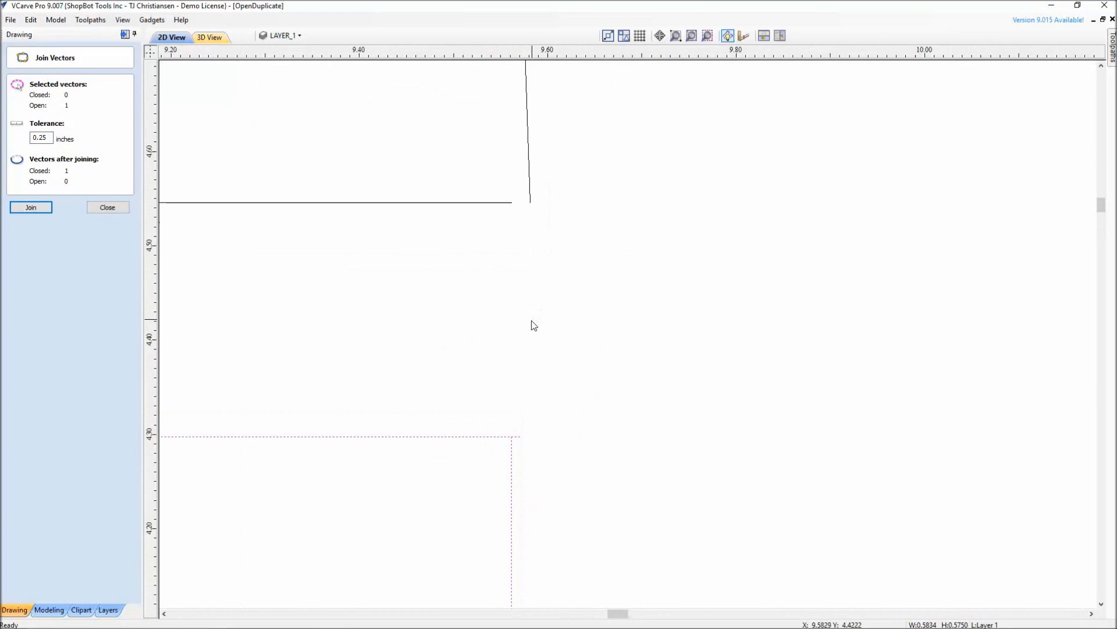
pyautogui.scroll(1, 509, 211)
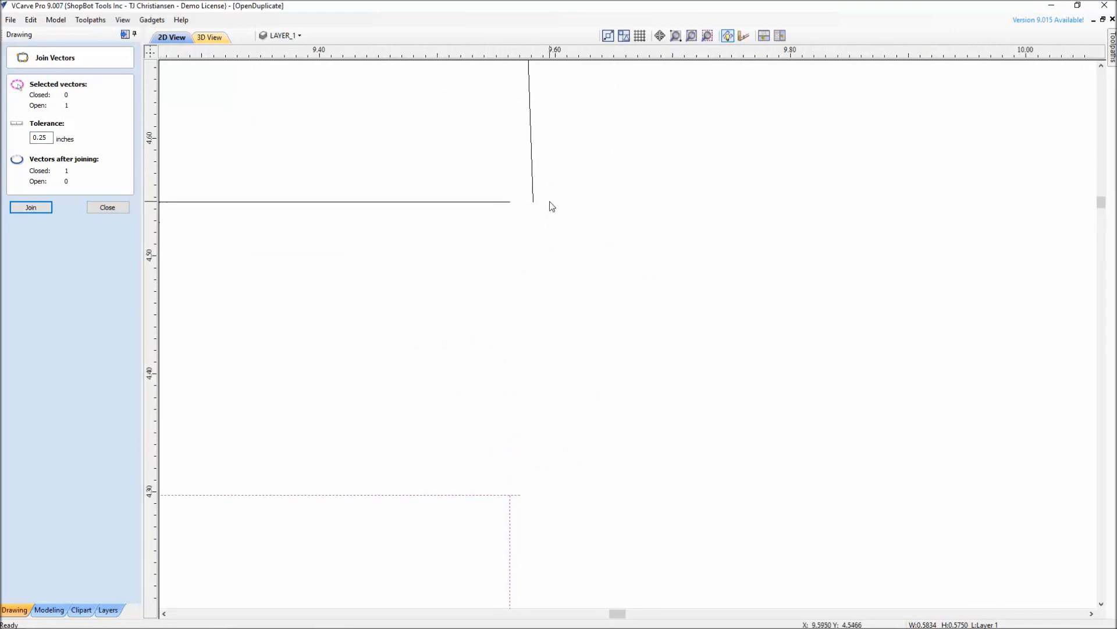
pyautogui.scroll(-9, 512, 482)
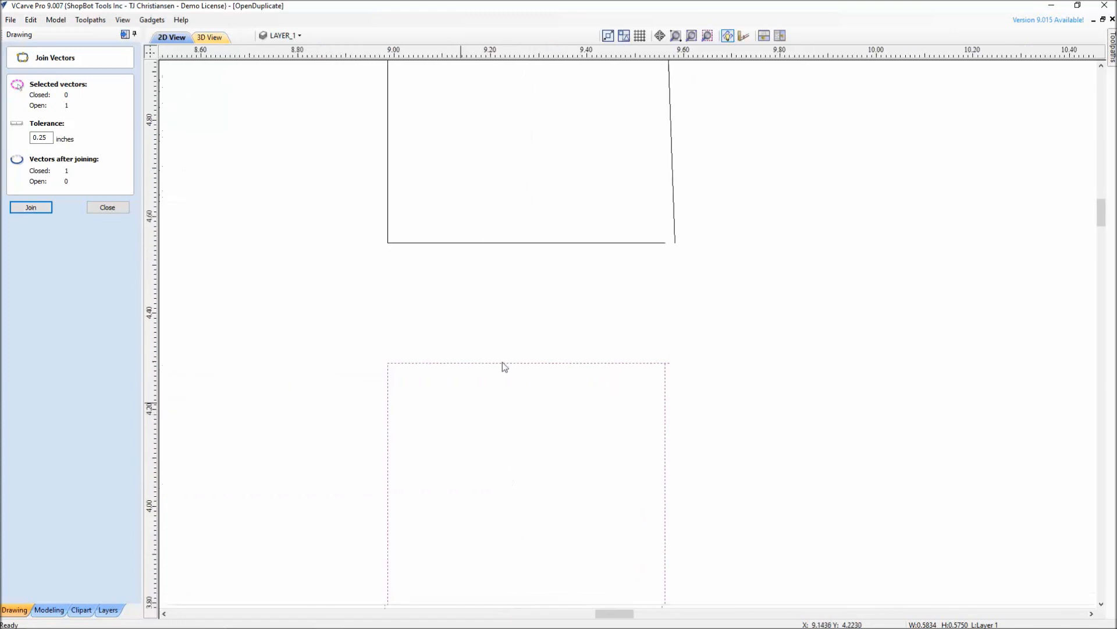
# Step: Select the puzzle piece's upper-right outline segment, inspect its corner, and set the join tolerance to .0004 inches
pyautogui.scroll(-3, 685, 284)
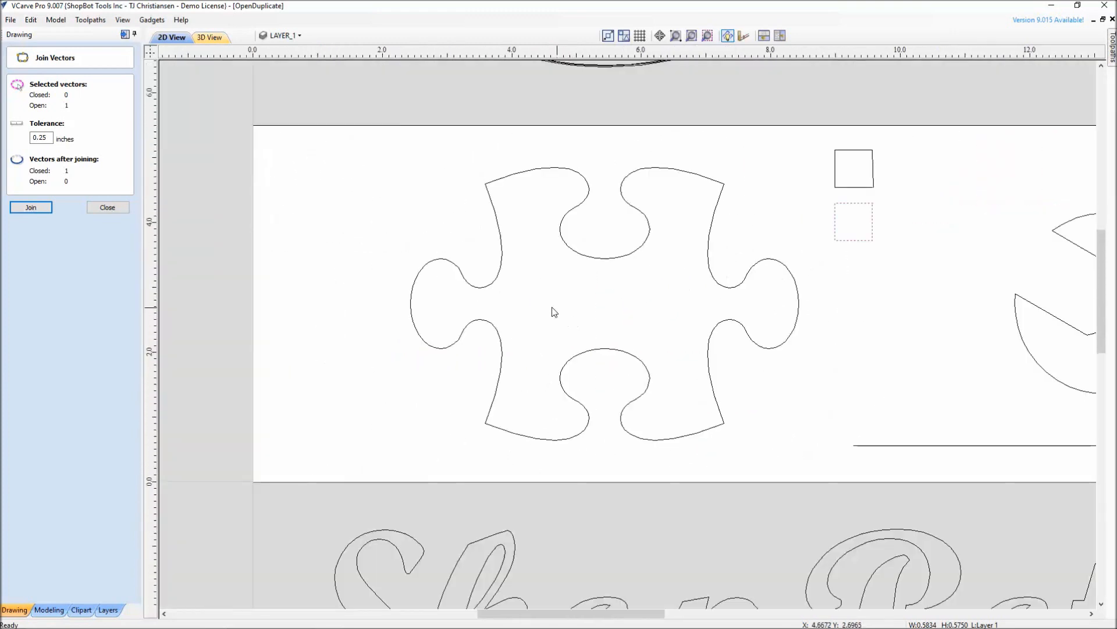
pyautogui.scroll(3, 611, 320)
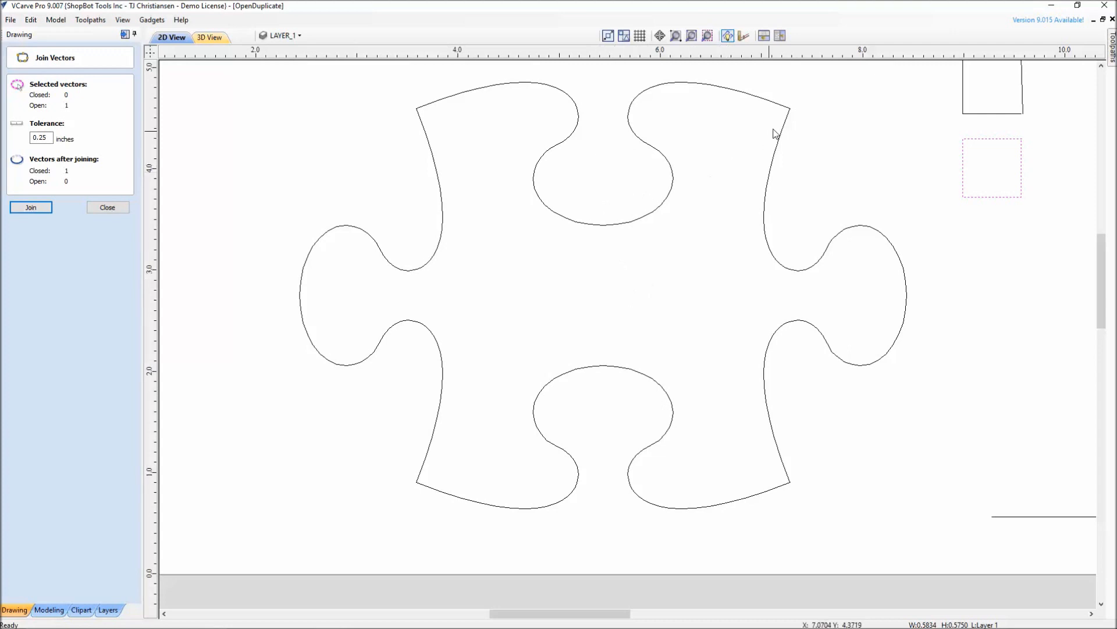
pyautogui.click(791, 114)
pyautogui.scroll(8, 794, 118)
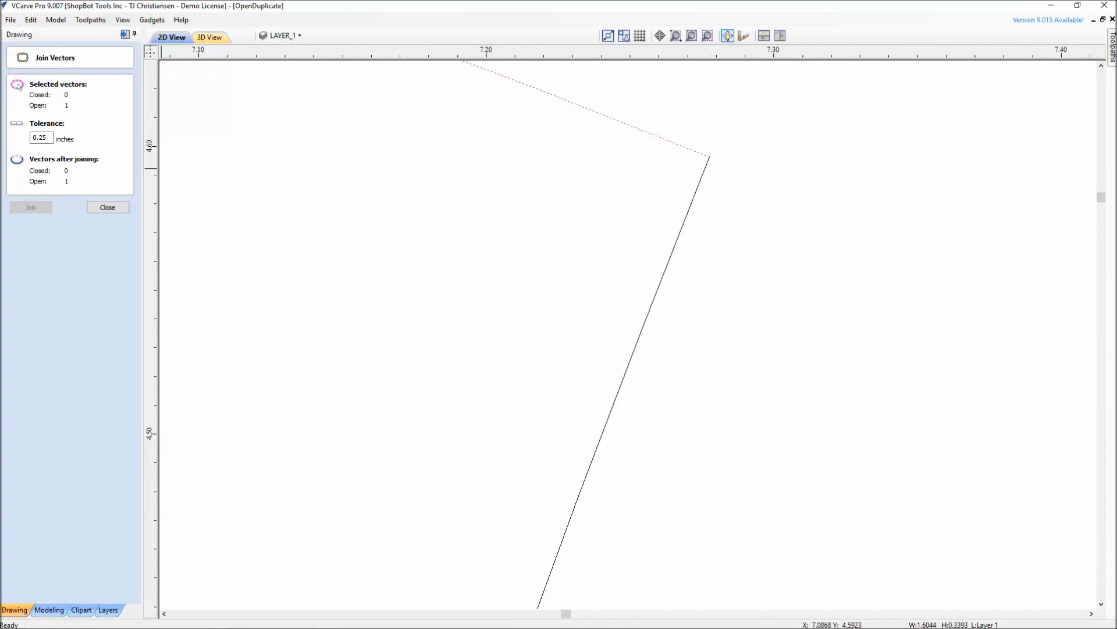
pyautogui.moveTo(49, 138); pyautogui.dragTo(32, 138)
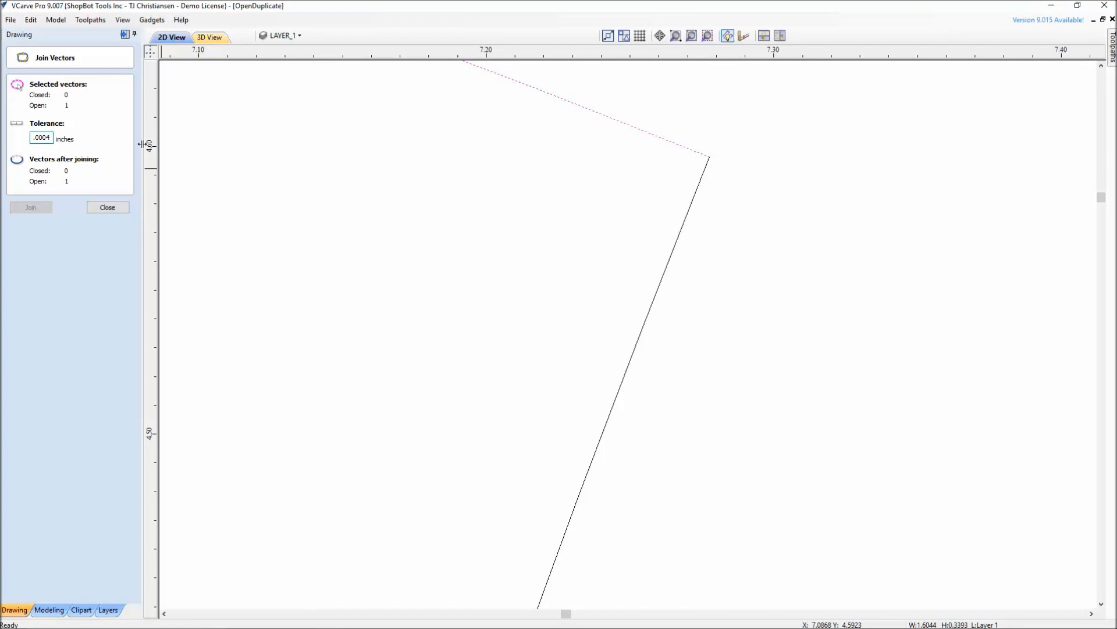
pyautogui.scroll(-2, 675, 185)
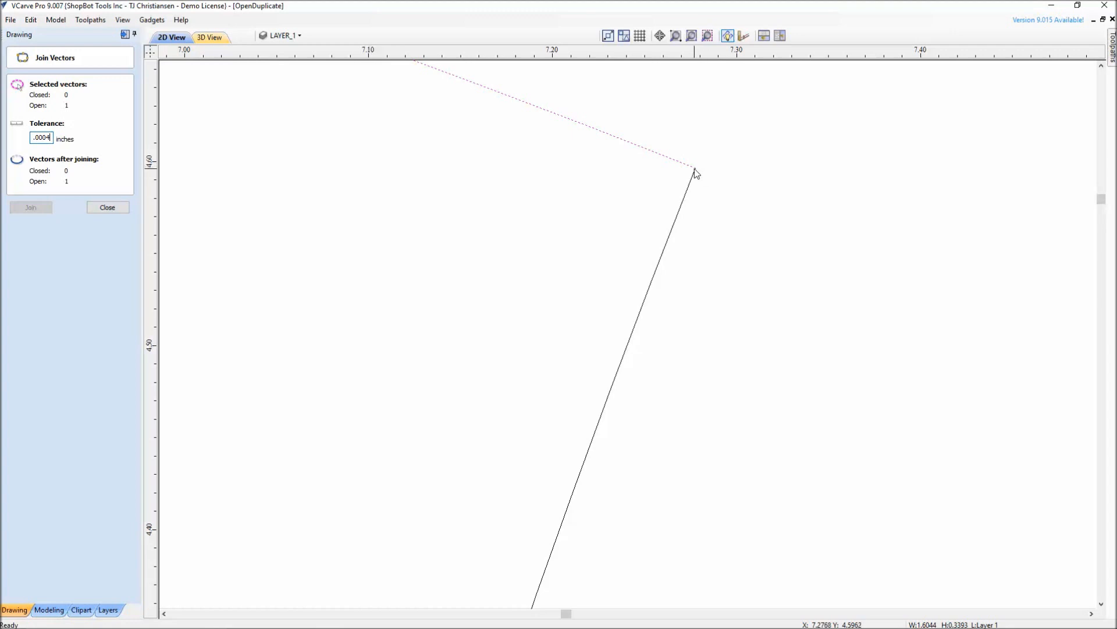
pyautogui.scroll(-2, 682, 185)
pyautogui.scroll(-4, 682, 185)
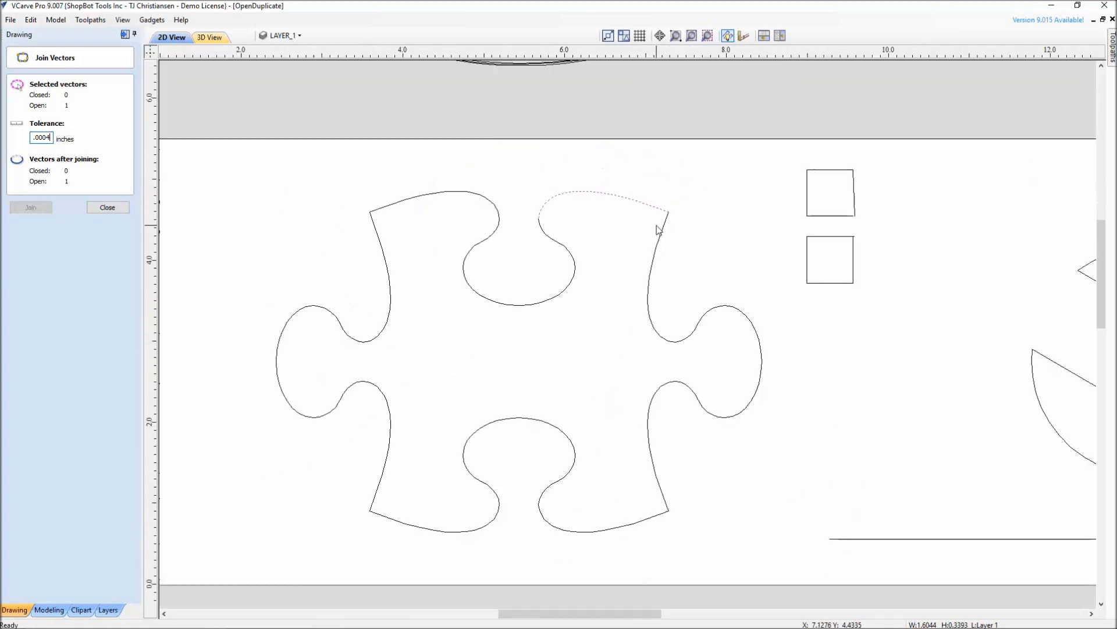
pyautogui.scroll(-3, 641, 235)
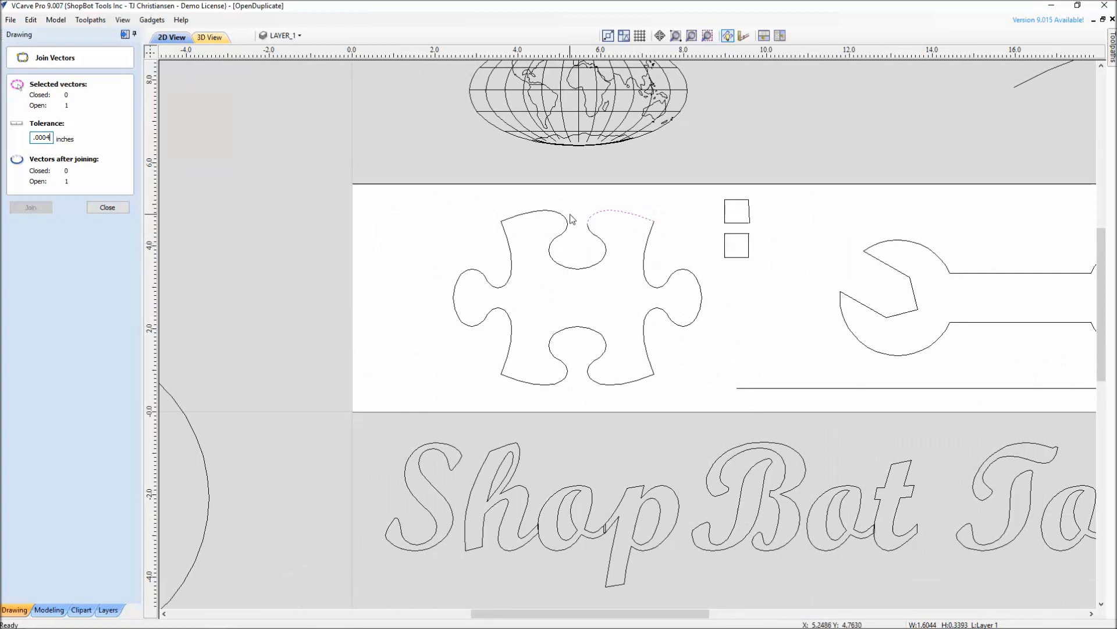
# Step: Select all outline segments of the puzzle piece and join them with the .0004 inch tolerance
pyautogui.moveTo(456, 189); pyautogui.dragTo(504, 298)
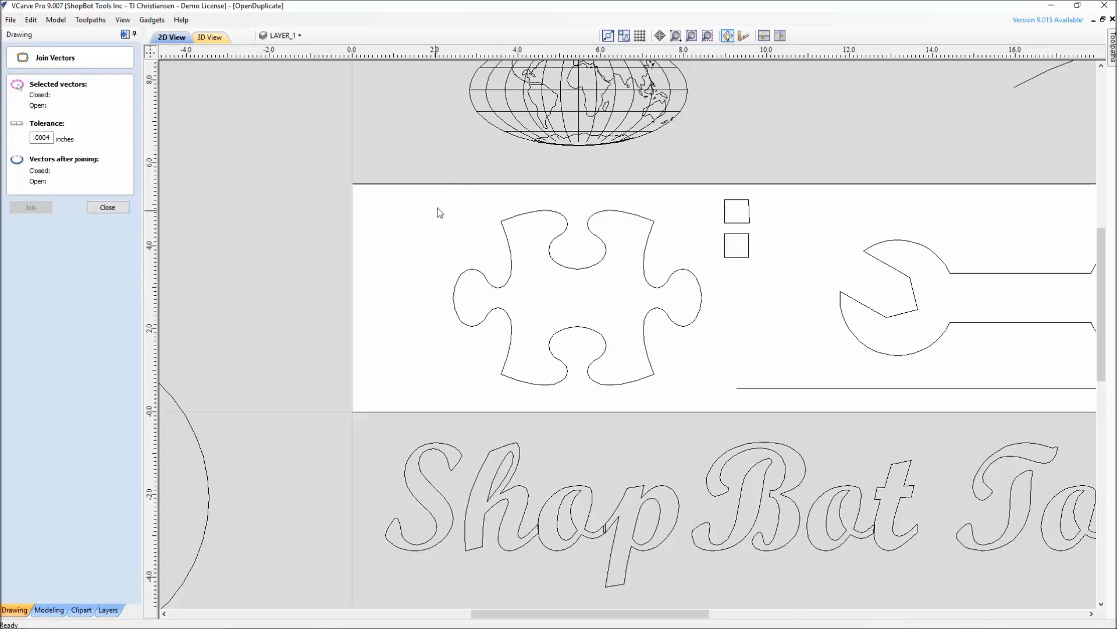
pyautogui.moveTo(438, 198); pyautogui.dragTo(704, 399)
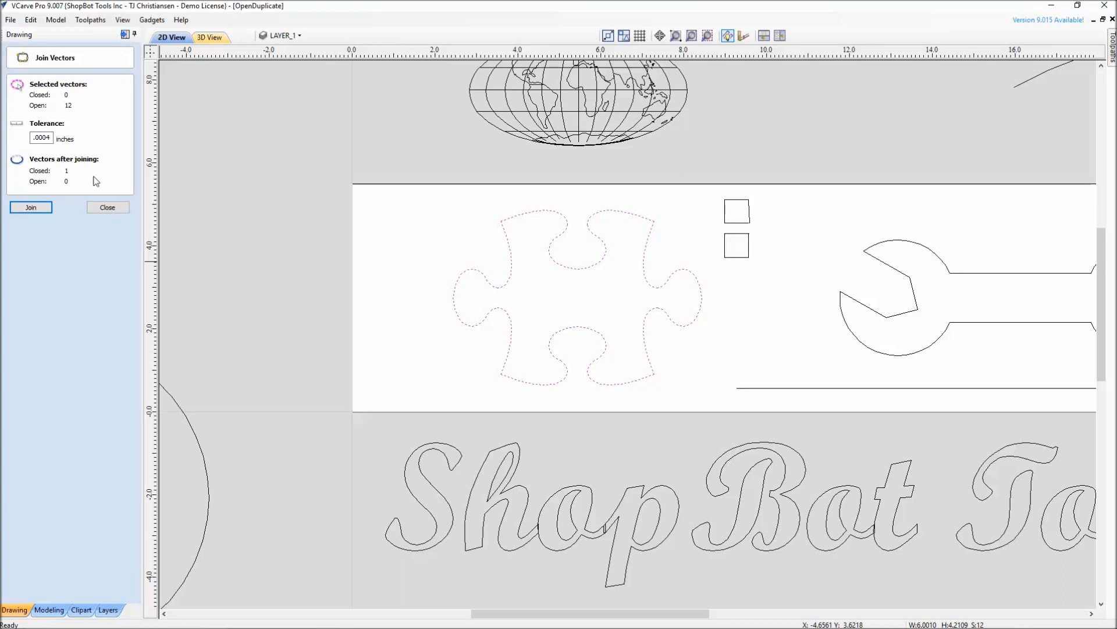
pyautogui.click(106, 208)
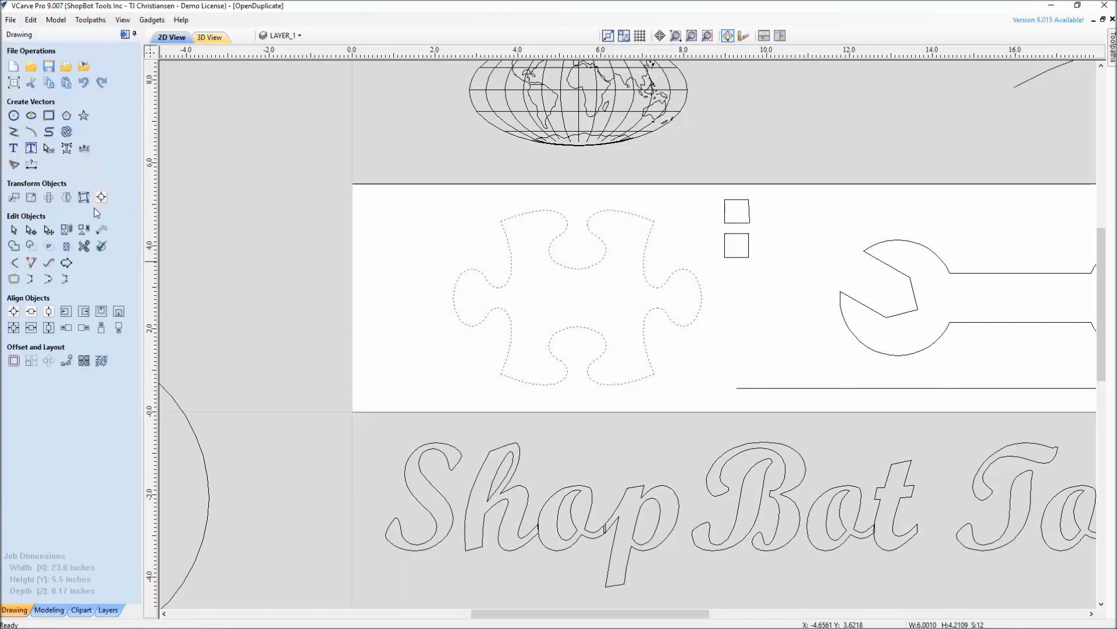
pyautogui.click(13, 280)
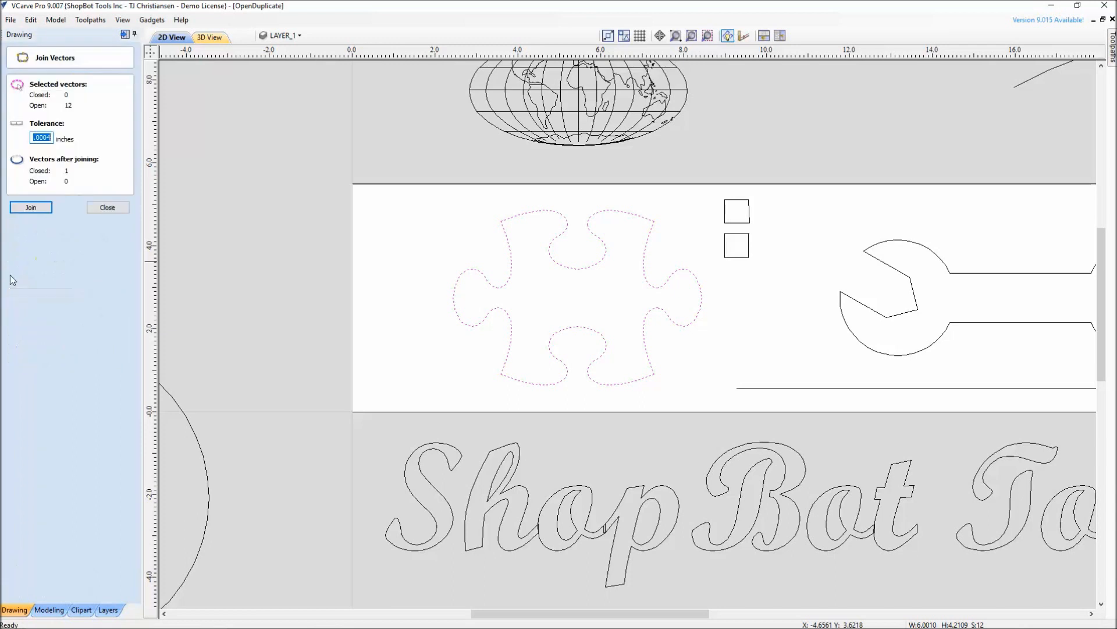
pyautogui.click(31, 208)
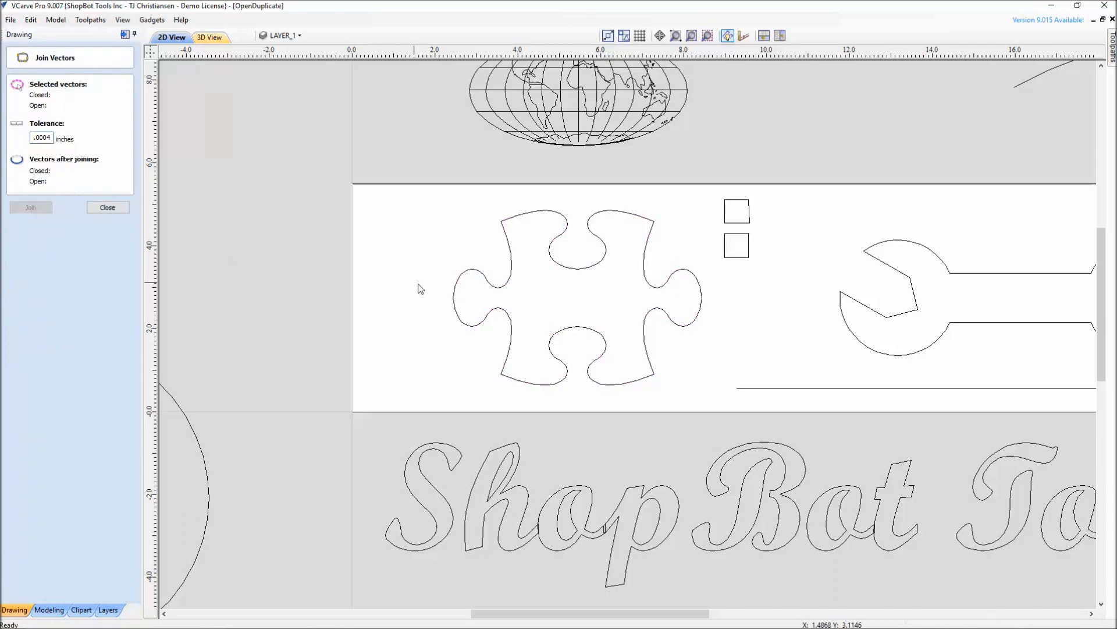
# Step: Select the joined puzzle piece outline and examine its nodes in node editing
pyautogui.click(558, 267)
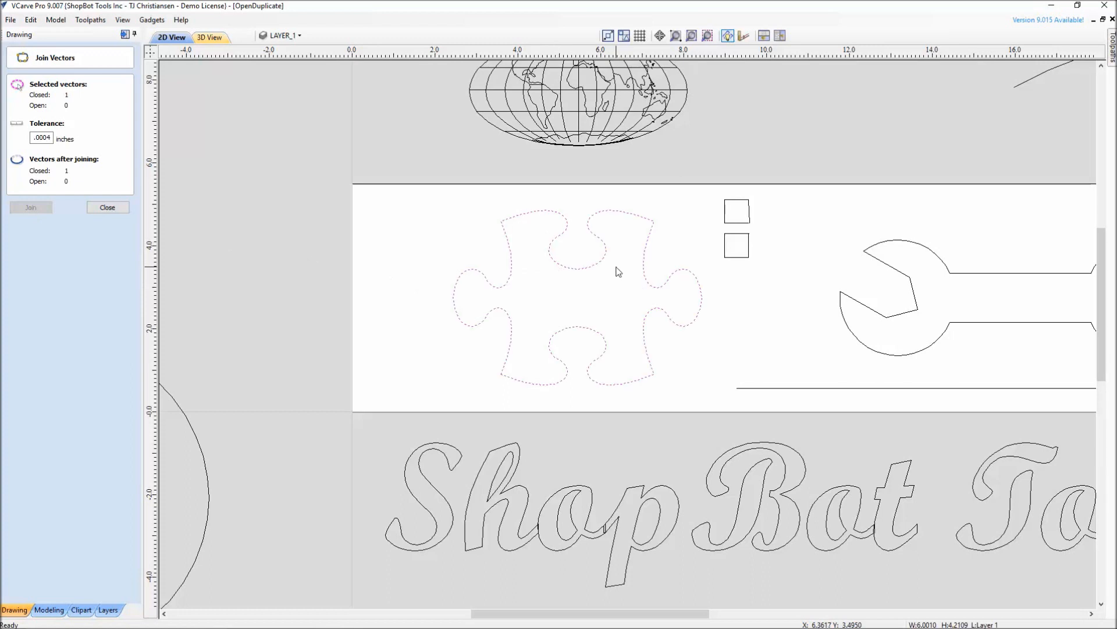
pyautogui.press('n')
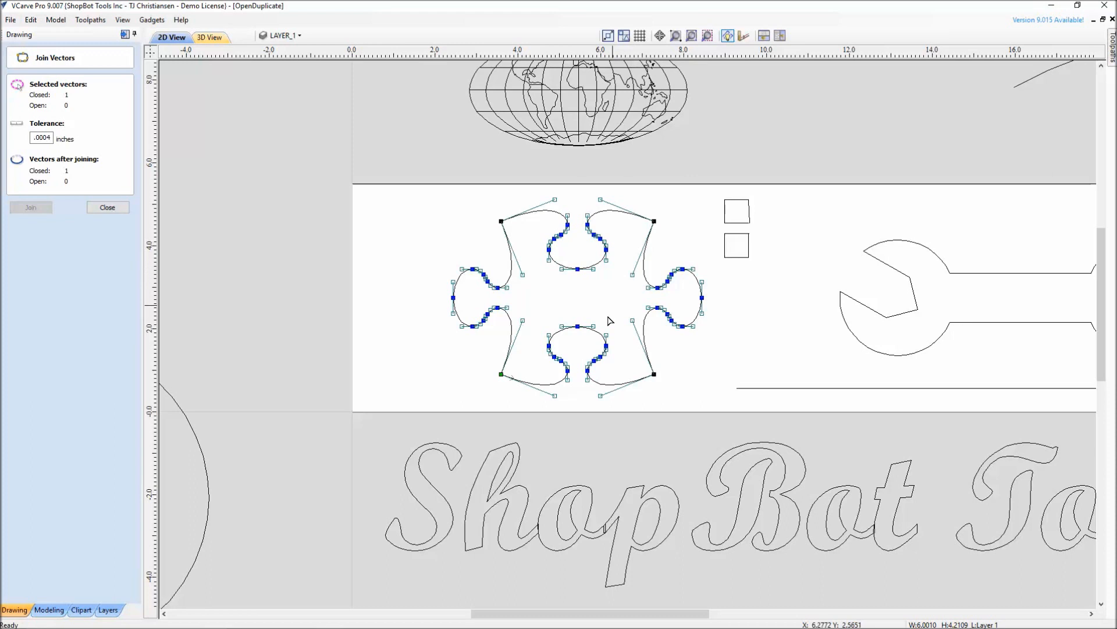
pyautogui.scroll(2, 504, 383)
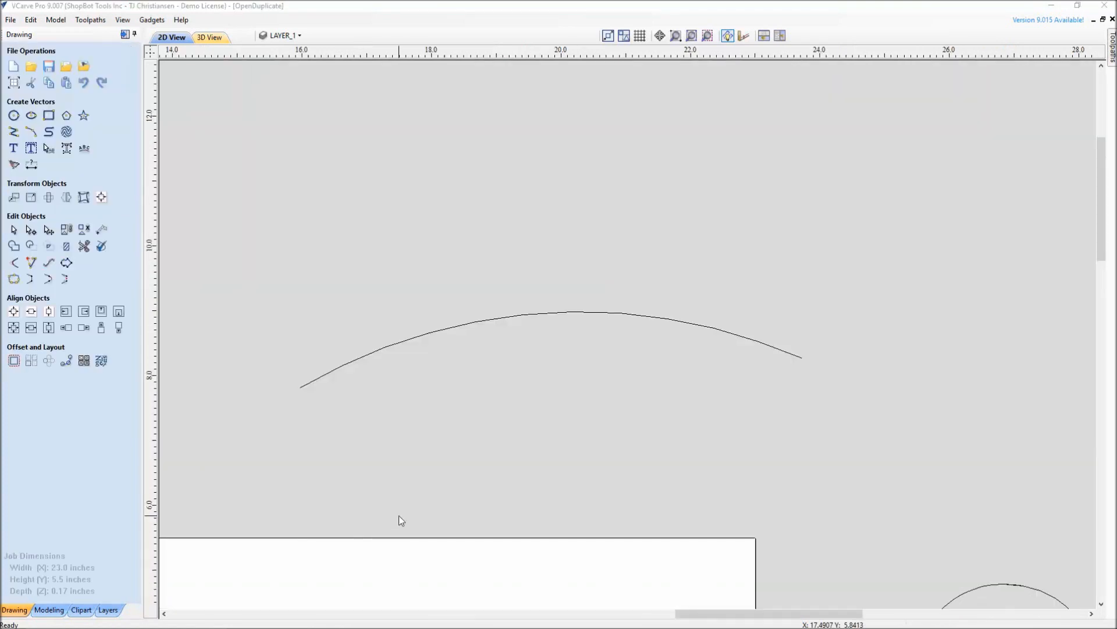
# Step: Select the arc above the job area to check it for overlapping vectors
pyautogui.click(410, 343)
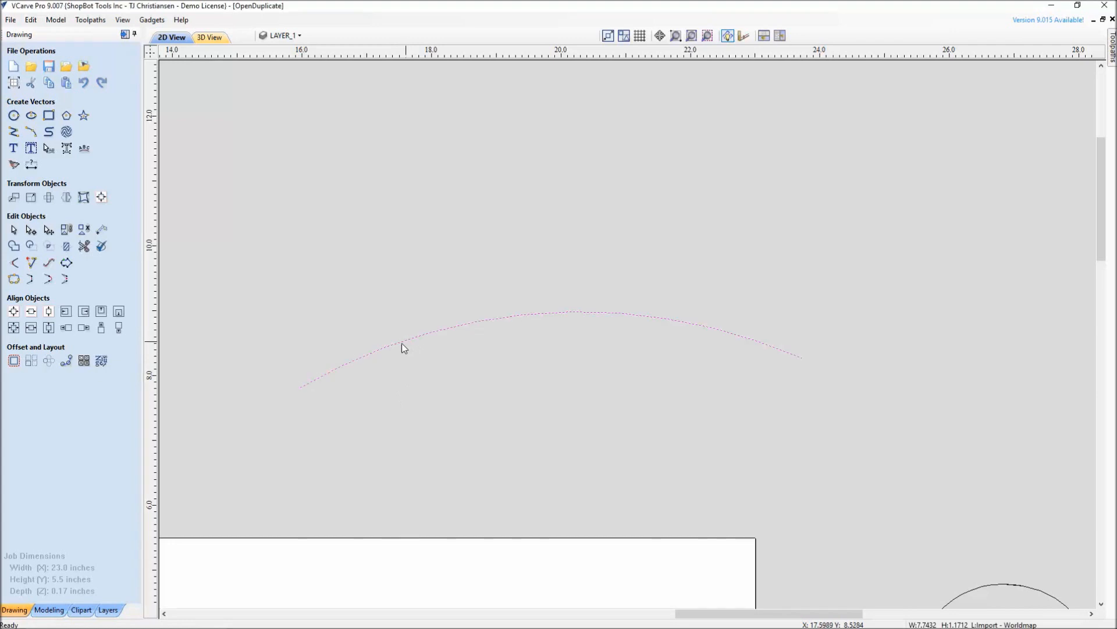
pyautogui.click(290, 410)
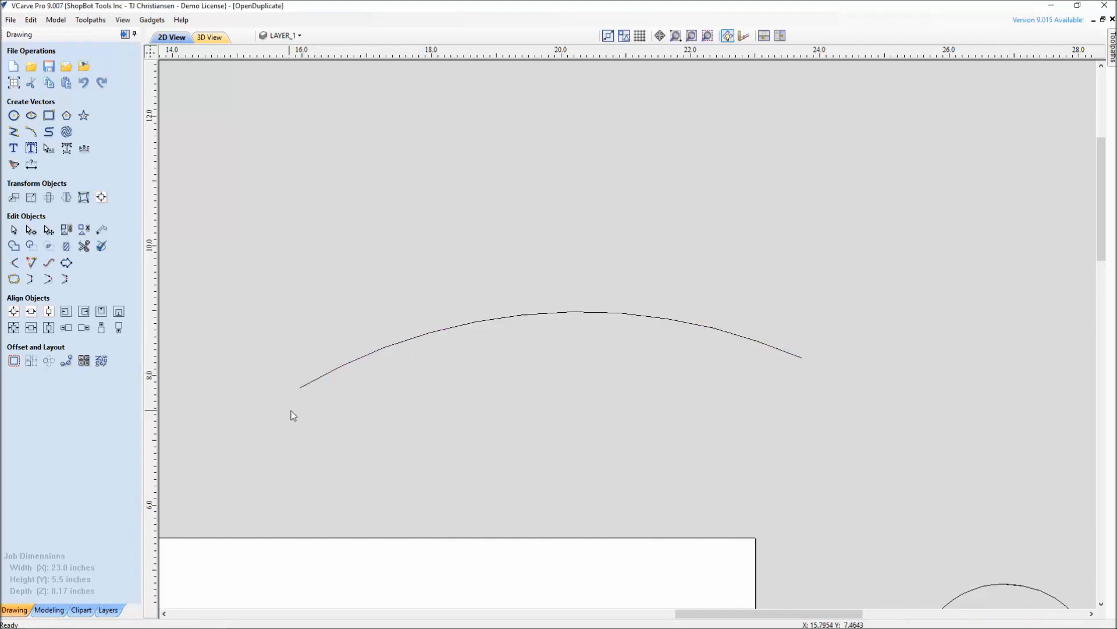
pyautogui.click(324, 379)
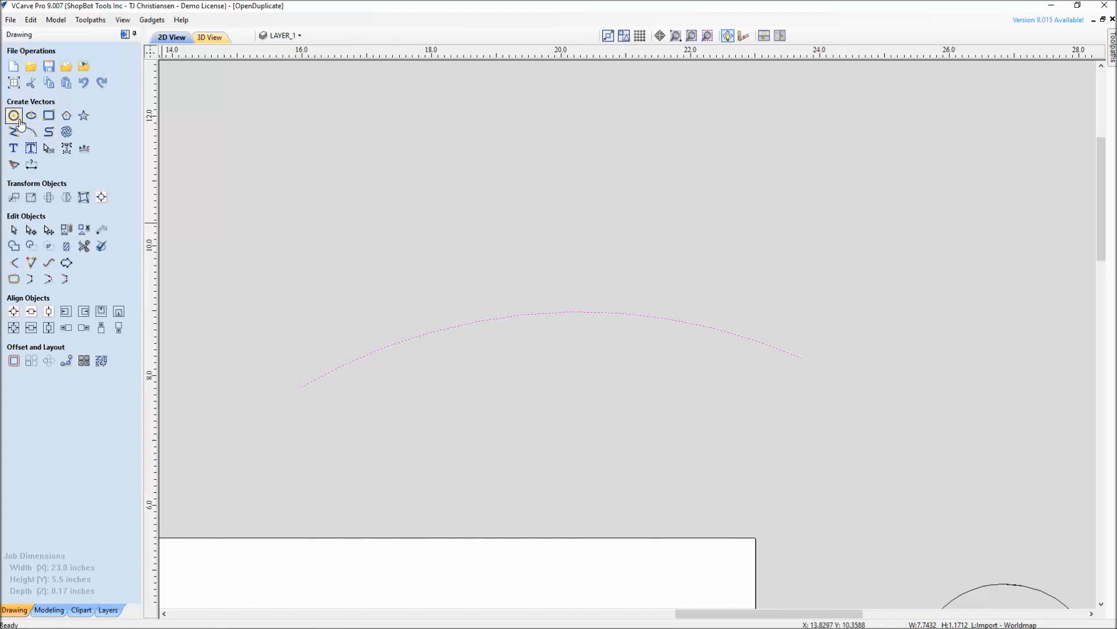
# Step: Draw a circle of 1.3 inch diameter above the arc and create a duplicate circle at the same center point
pyautogui.click(14, 116)
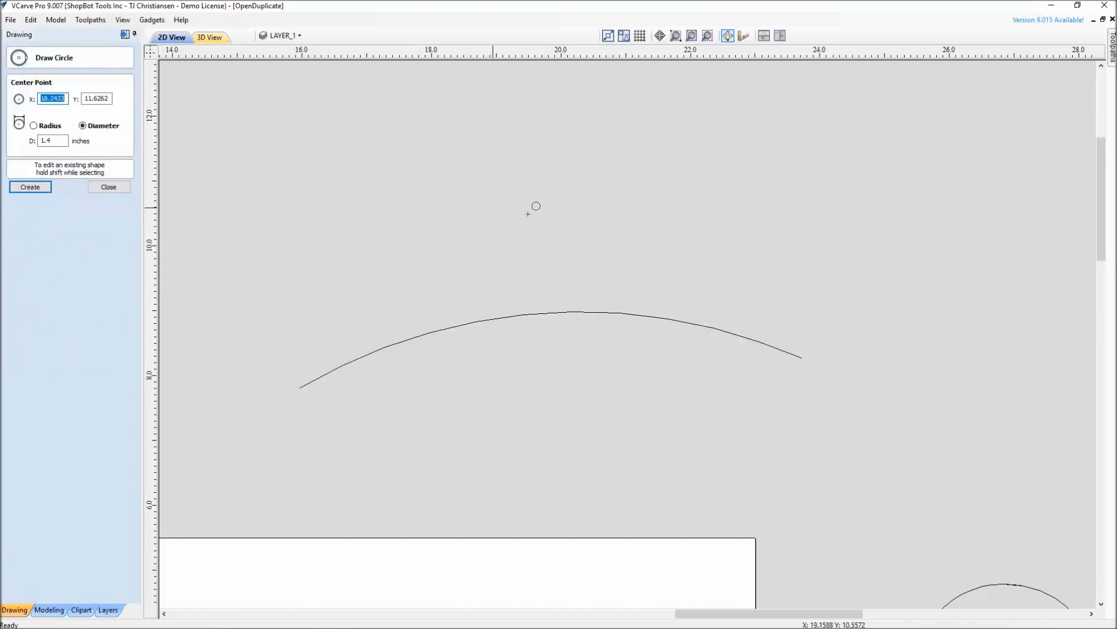
pyautogui.click(530, 184)
pyautogui.click(550, 221)
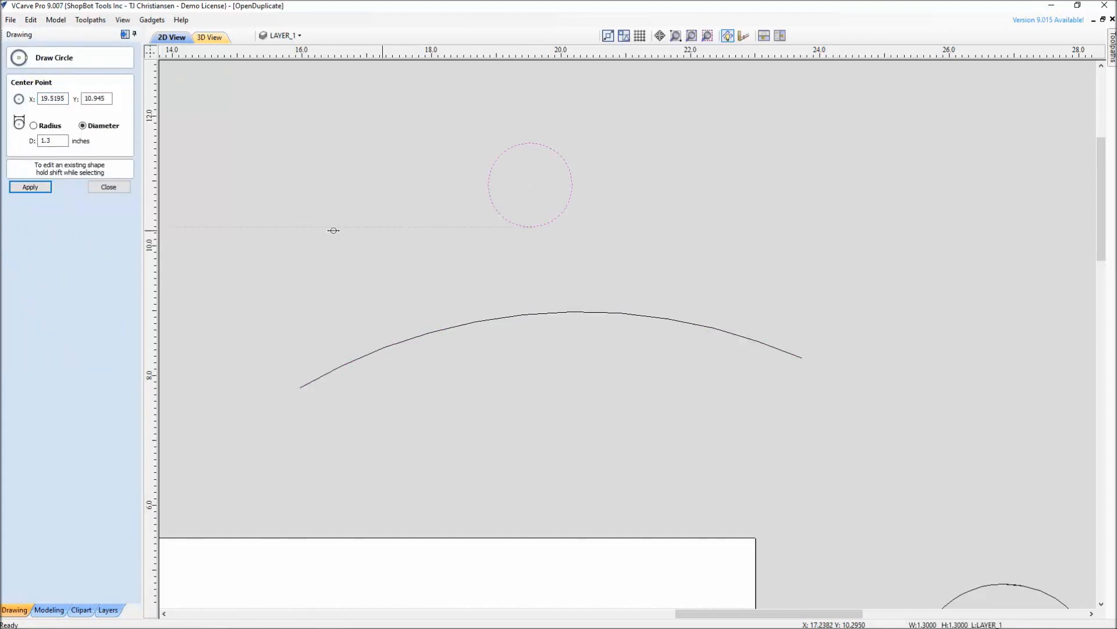
pyautogui.click(35, 187)
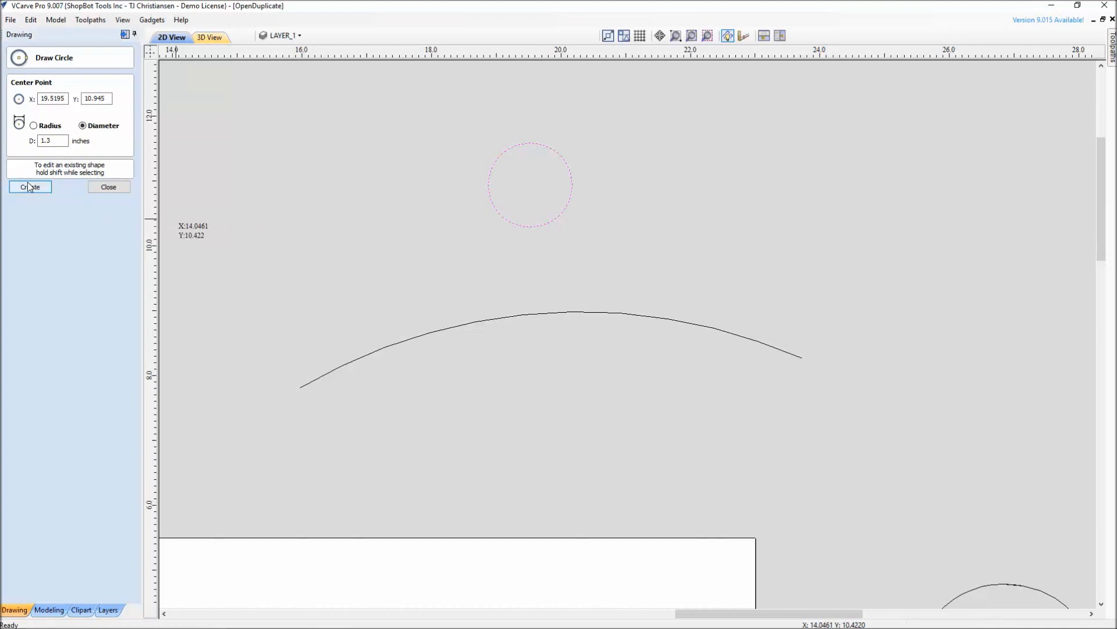
pyautogui.click(29, 187)
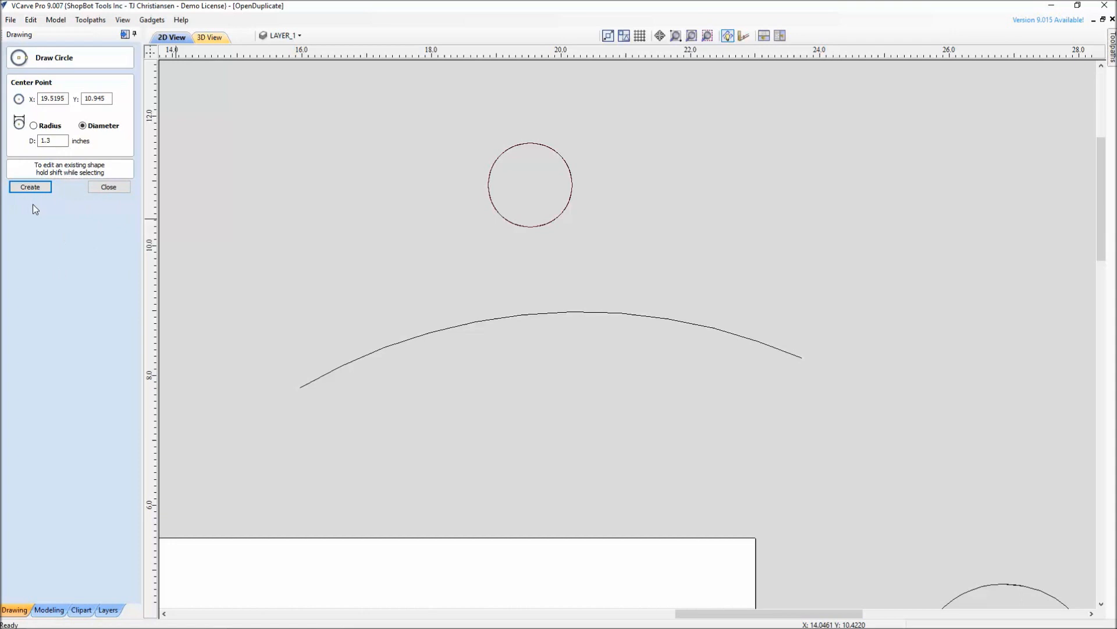
pyautogui.click(105, 187)
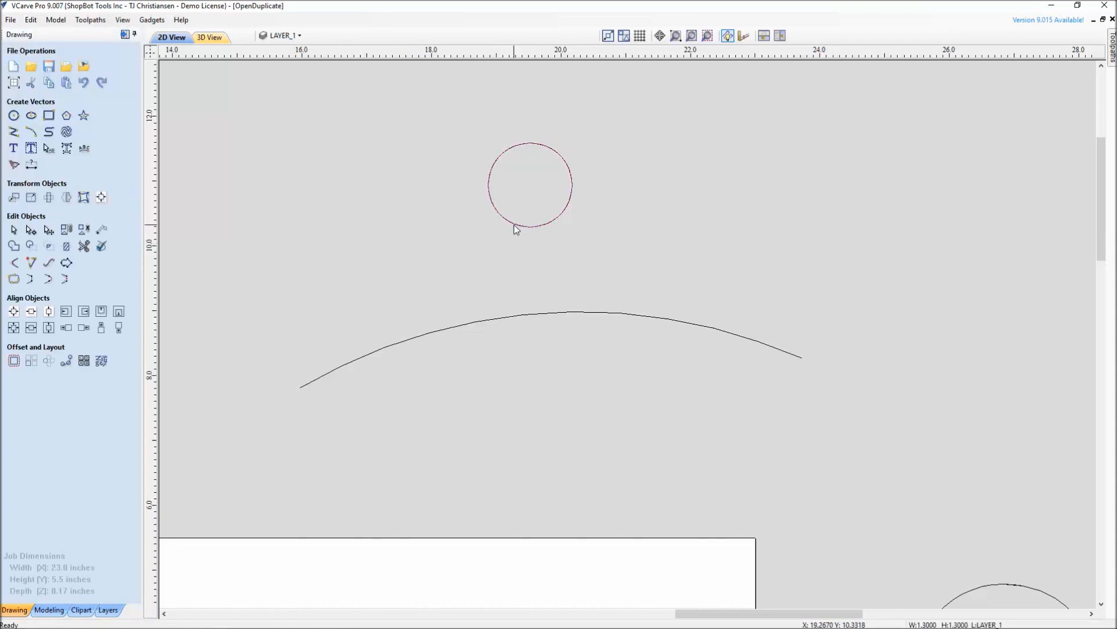
# Step: Compare the selected circles and arc, try moving one circle off its duplicate, and undo that move
pyautogui.moveTo(508, 314); pyautogui.dragTo(500, 221)
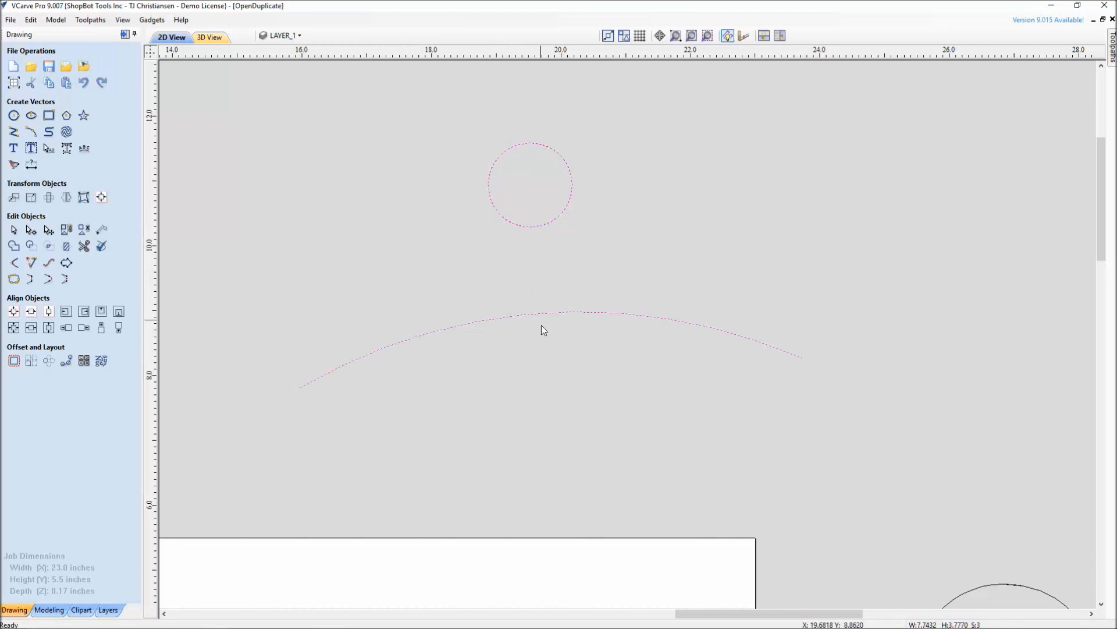
pyautogui.click(565, 248)
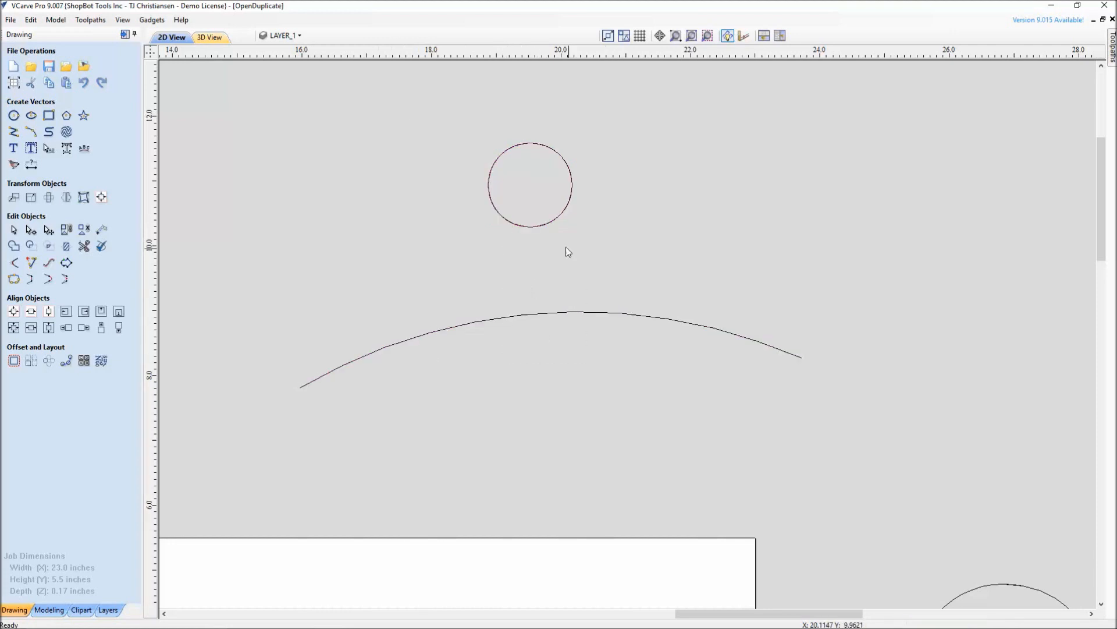
pyautogui.scroll(4, 542, 221)
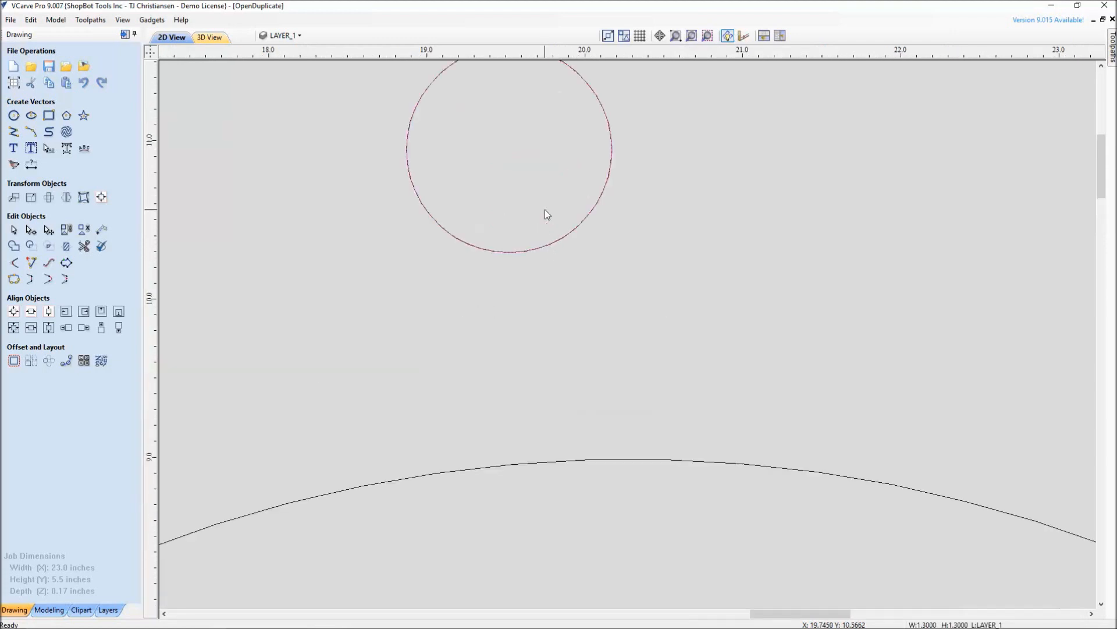
pyautogui.scroll(2, 545, 209)
pyautogui.moveTo(545, 209); pyautogui.dragTo(555, 357, button='middle')
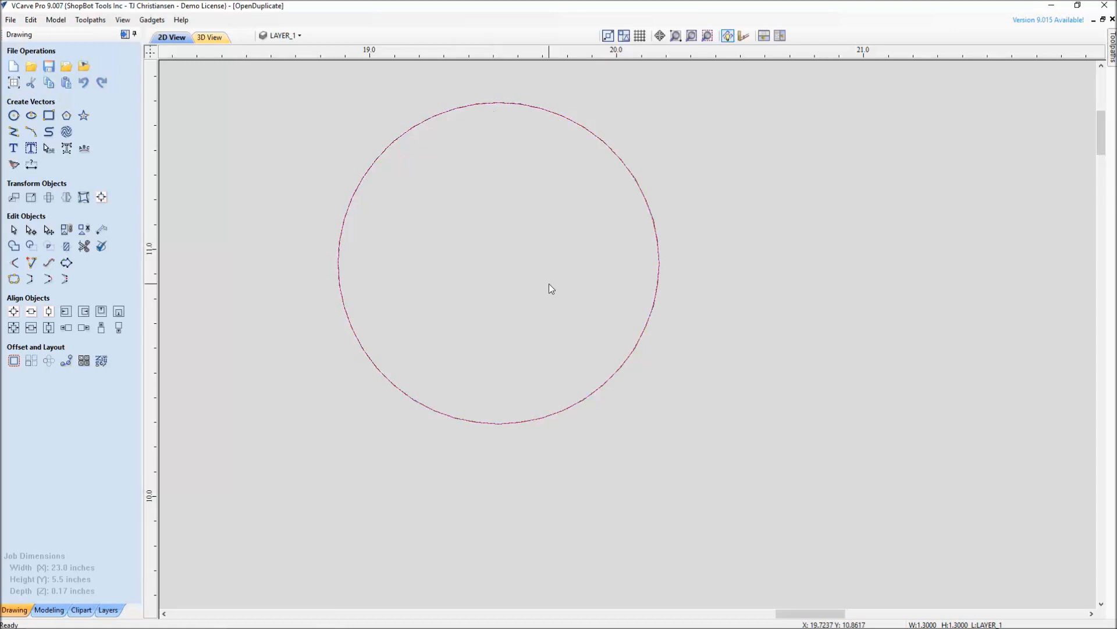
pyautogui.hotkey('ctrl', 'd')
pyautogui.press('Right')
pyautogui.scroll(-3, 678, 299)
pyautogui.hotkey('ctrl', 'z')
pyautogui.click(678, 299)
# Step: Examine the selection options for finding open and duplicate vectors across the whole drawing
pyautogui.scroll(-2, 646, 301)
pyautogui.scroll(-8, 511, 368)
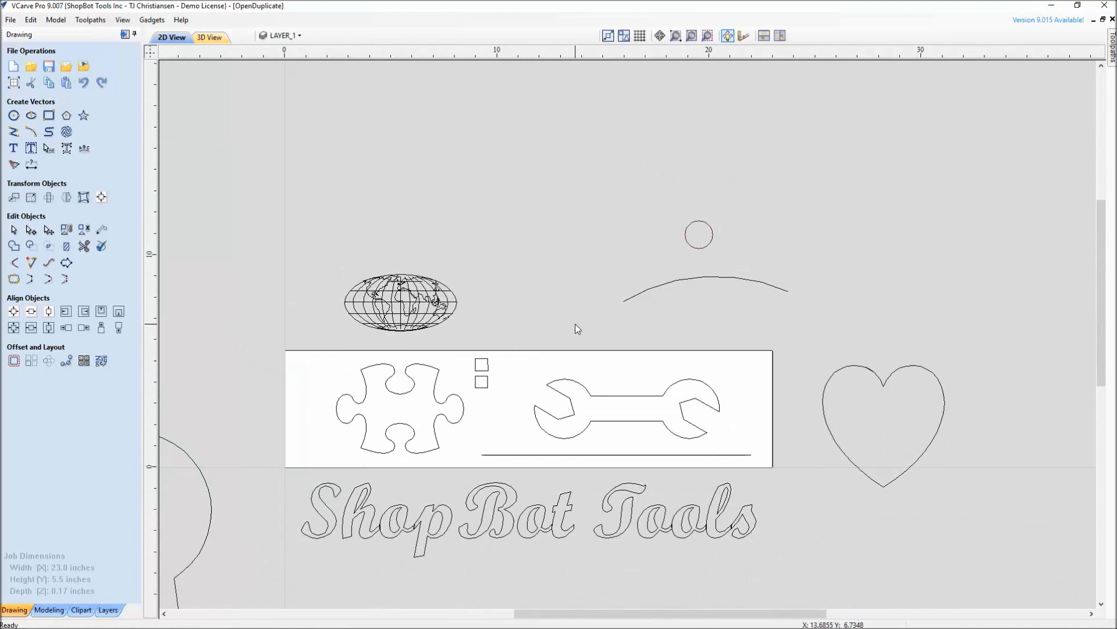
pyautogui.rightClick(505, 184)
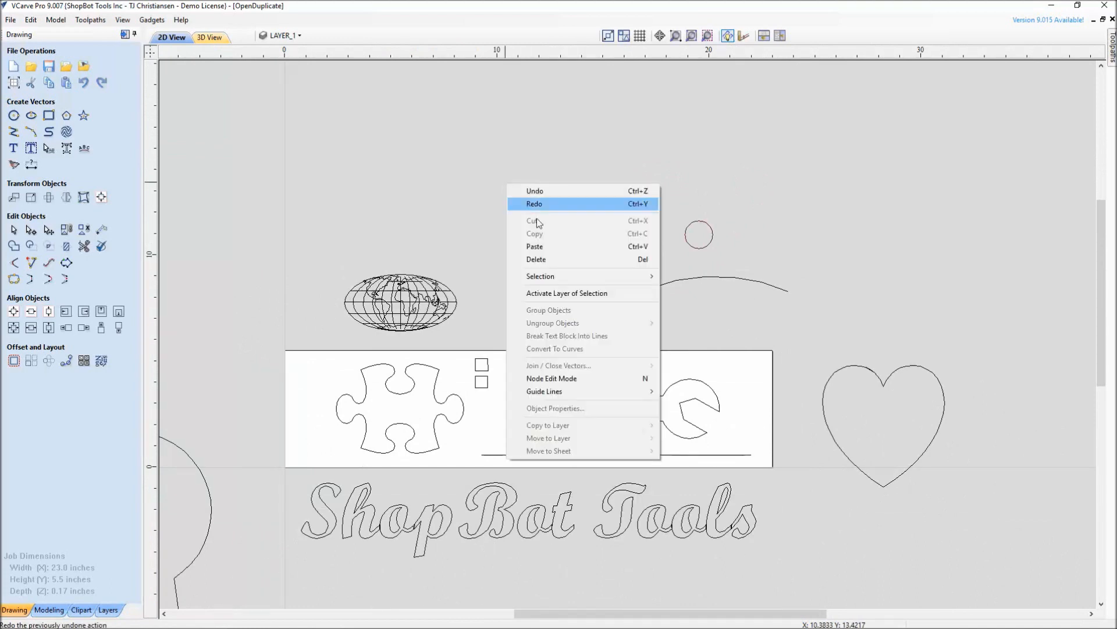
pyautogui.moveTo(549, 278)
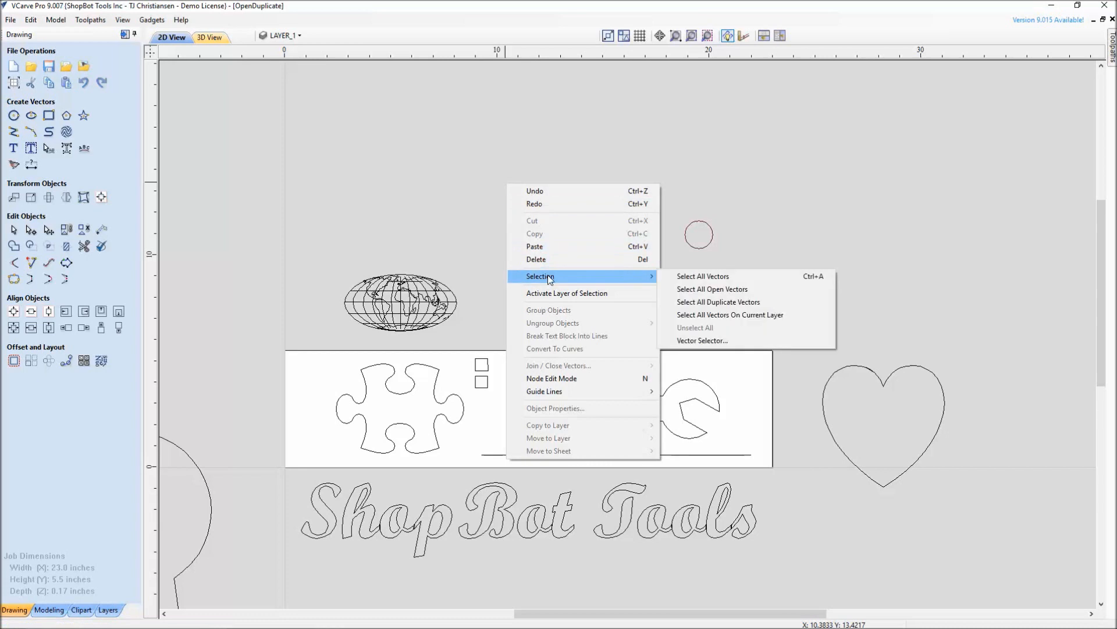
pyautogui.click(705, 289)
pyautogui.rightClick(713, 170)
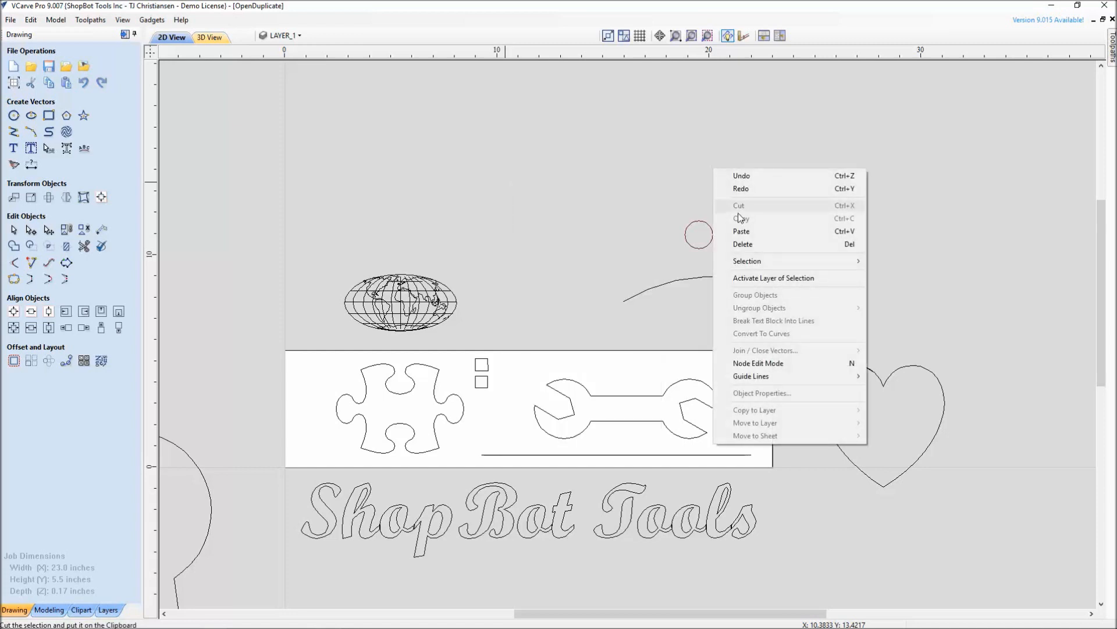
pyautogui.moveTo(755, 260)
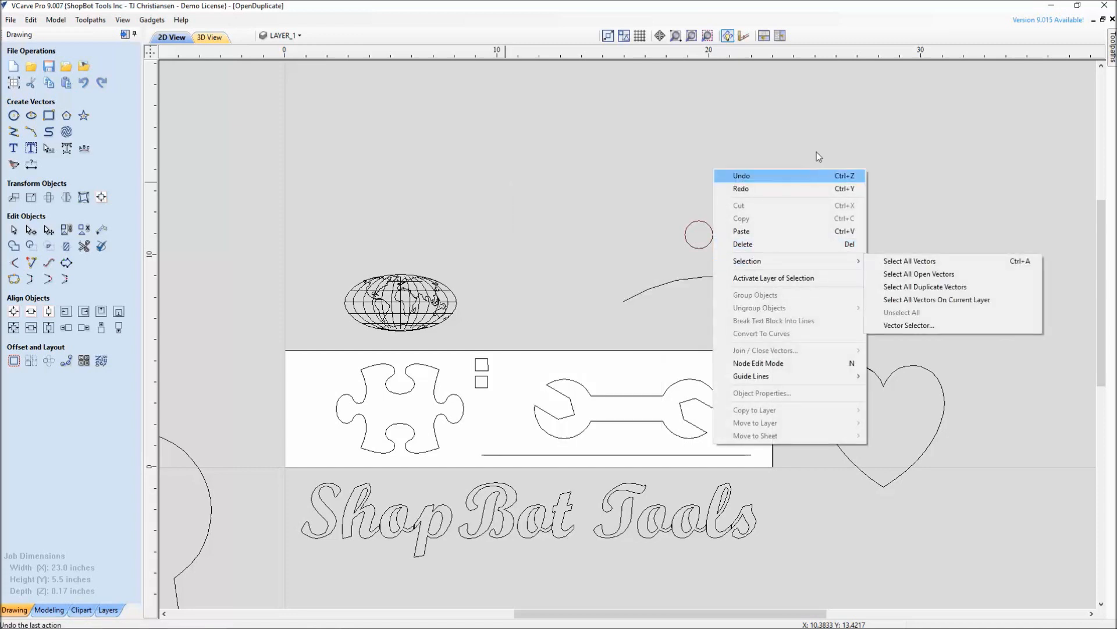
pyautogui.click(852, 128)
# Step: Select the duplicated circles and the arc, and search the selection for issues with the Vector Validator
pyautogui.scroll(1, 623, 560)
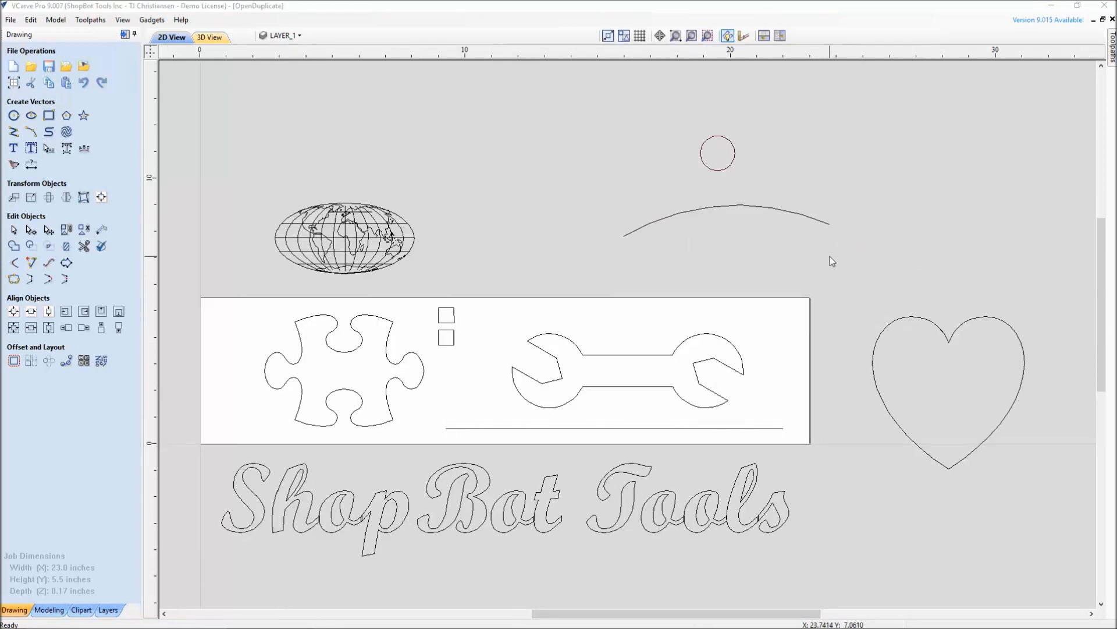
pyautogui.moveTo(832, 261); pyautogui.dragTo(744, 380, button='middle')
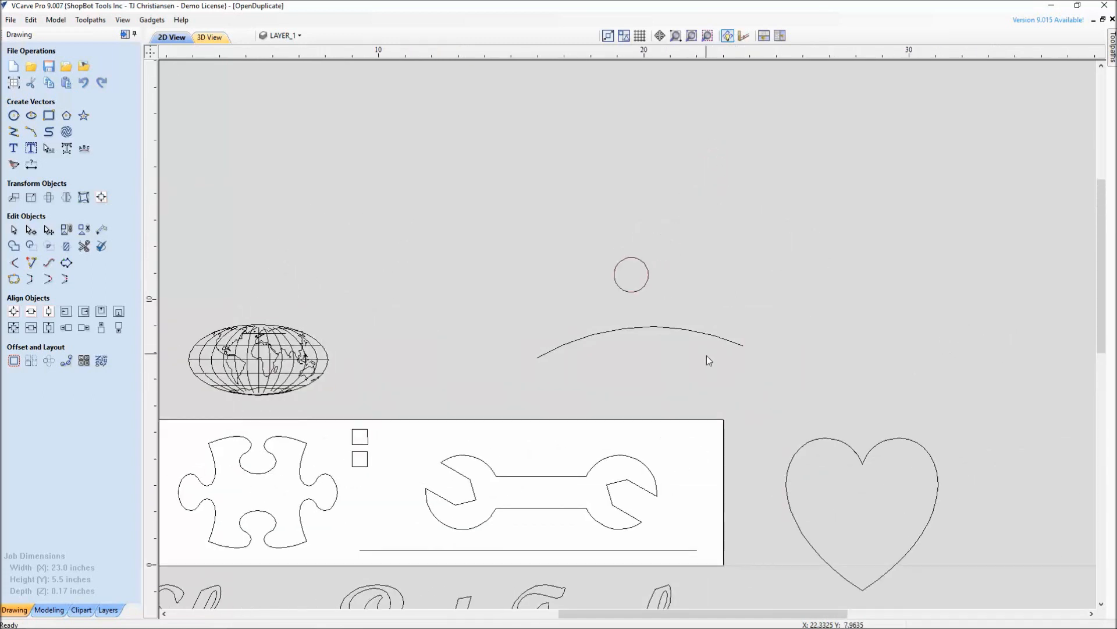
pyautogui.scroll(4, 707, 364)
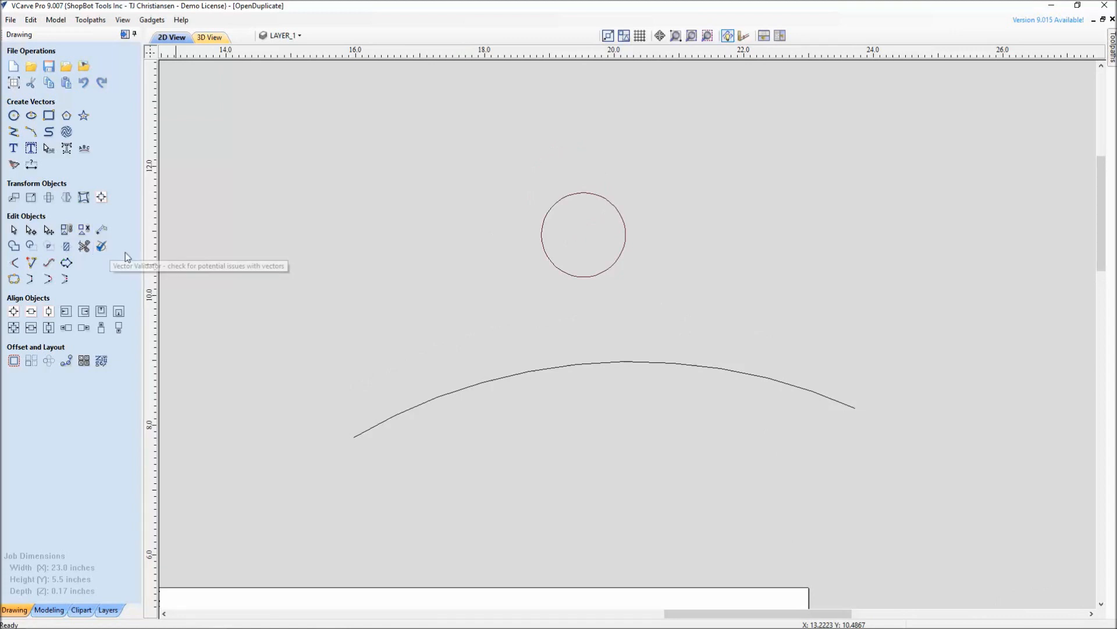
pyautogui.moveTo(580, 363); pyautogui.dragTo(918, 485)
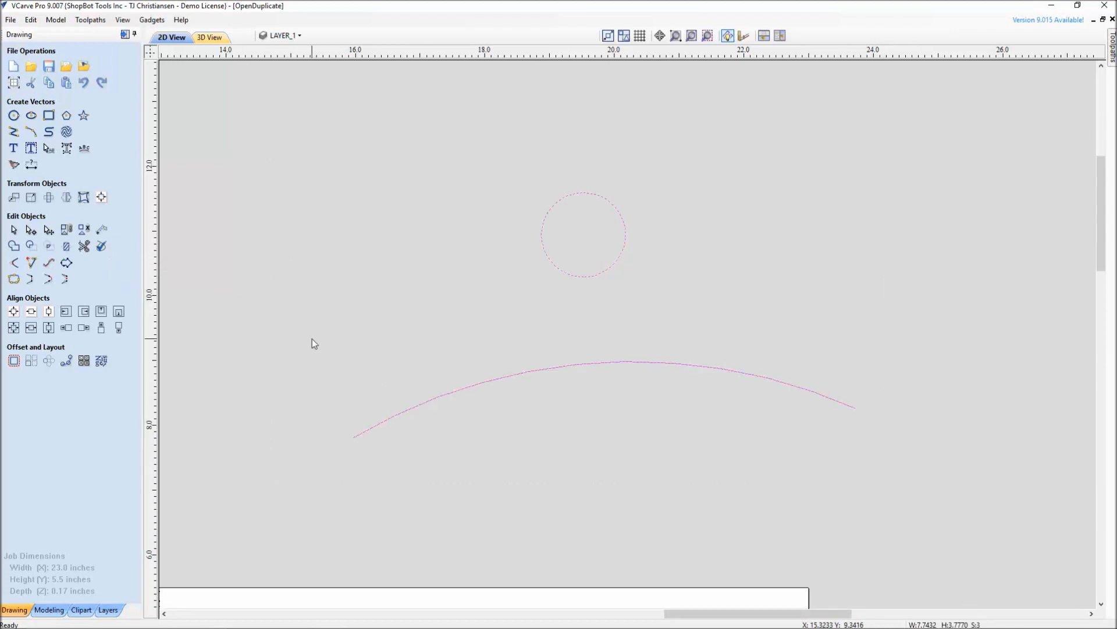
pyautogui.click(101, 247)
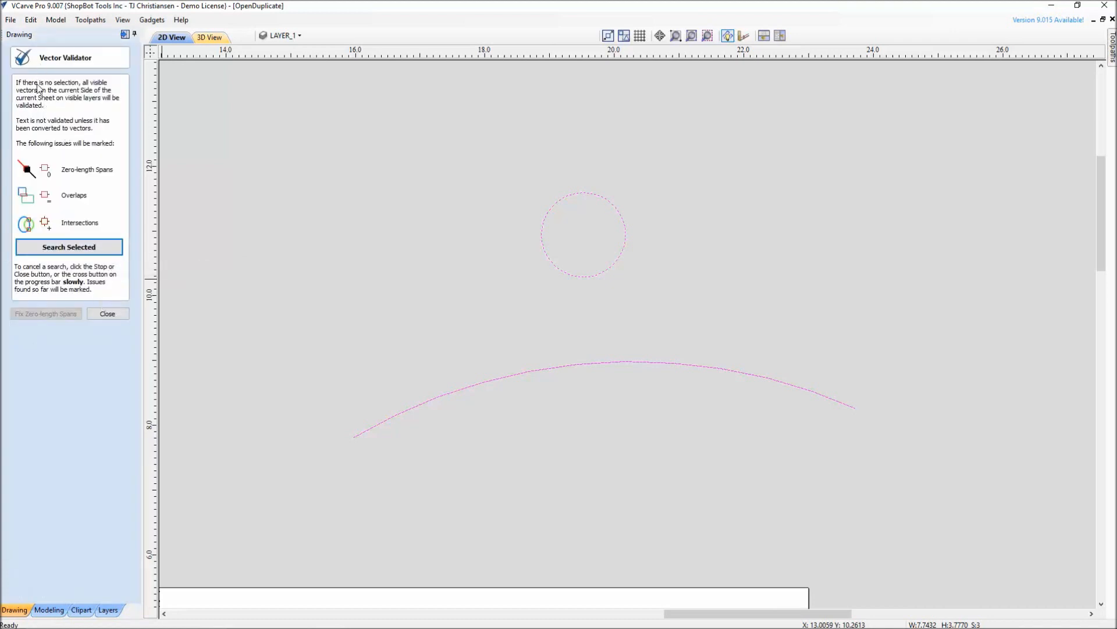
pyautogui.click(52, 249)
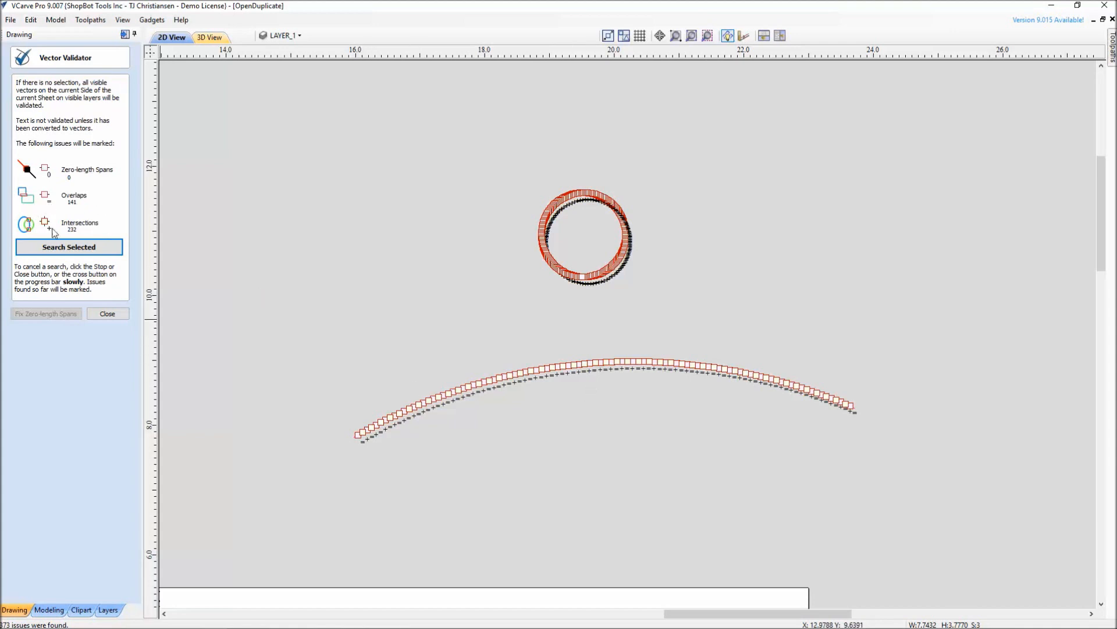
# Step: Inspect the overlap and intersection markers on the arc and circles, and close the Vector Validator
pyautogui.scroll(4, 629, 393)
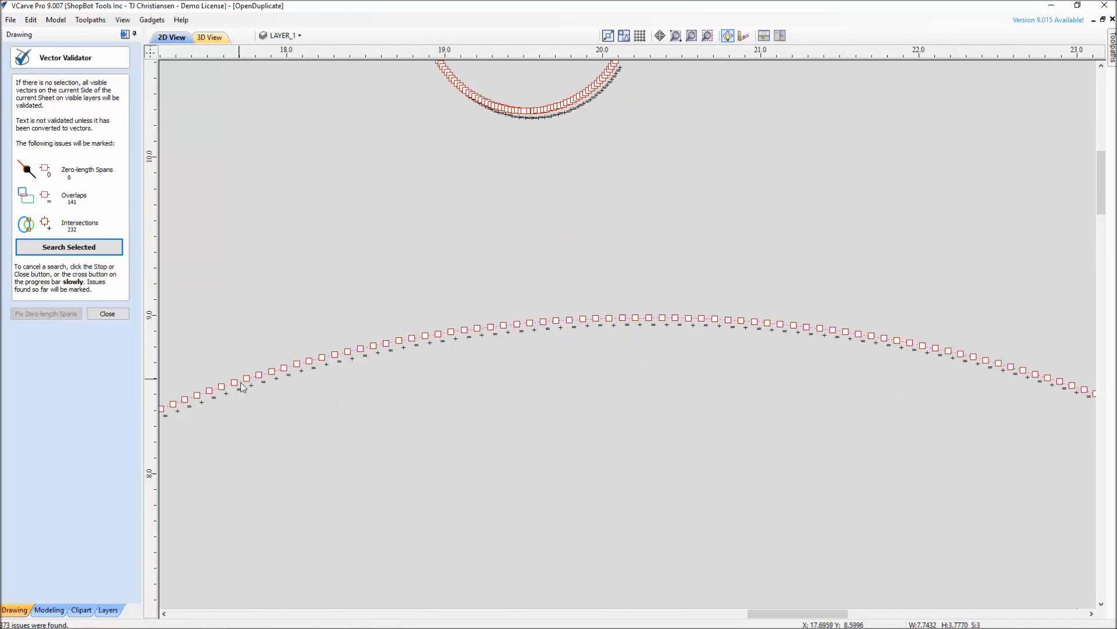
pyautogui.scroll(-4, 673, 285)
pyautogui.scroll(-1, 675, 283)
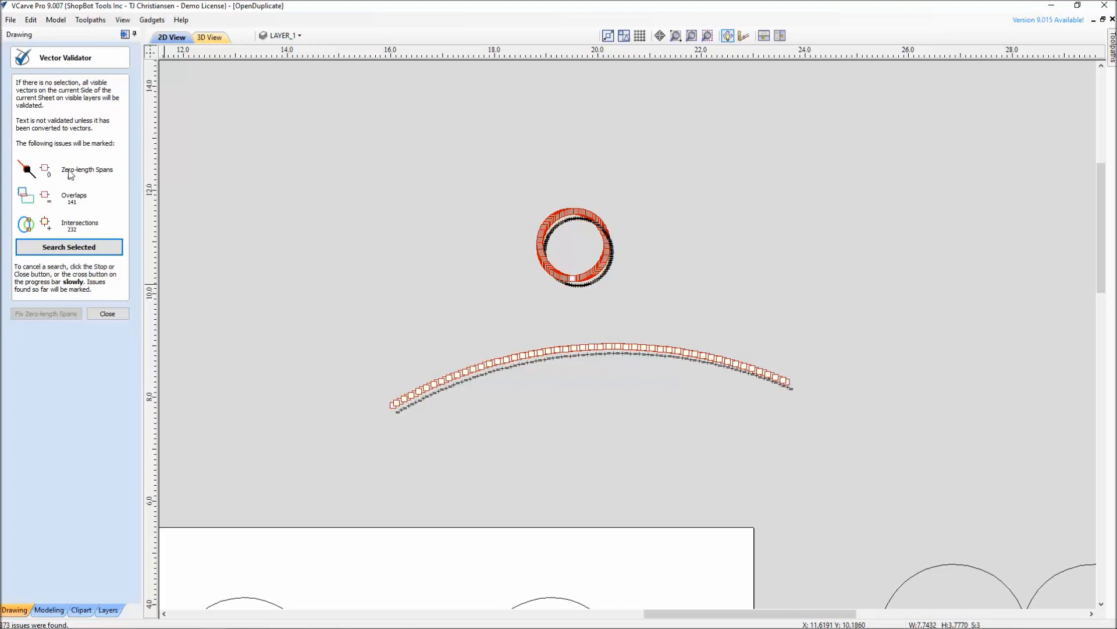
pyautogui.click(107, 313)
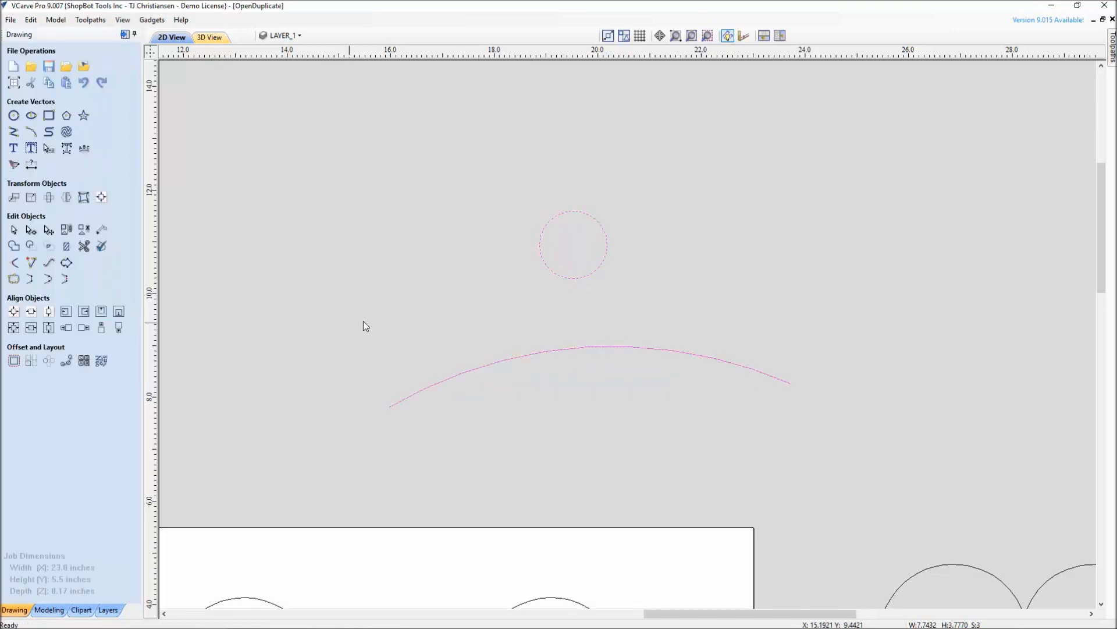
# Step: Select all duplicate vectors in the drawing, delete them, and reselect the circle and arc to check the result
pyautogui.rightClick(493, 286)
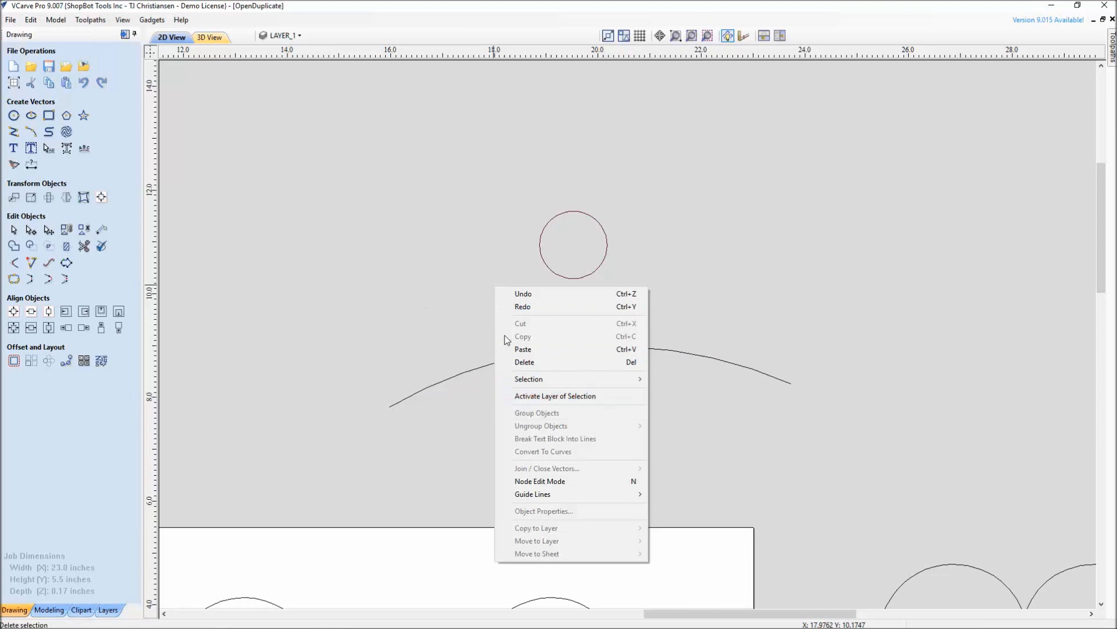
pyautogui.moveTo(545, 380)
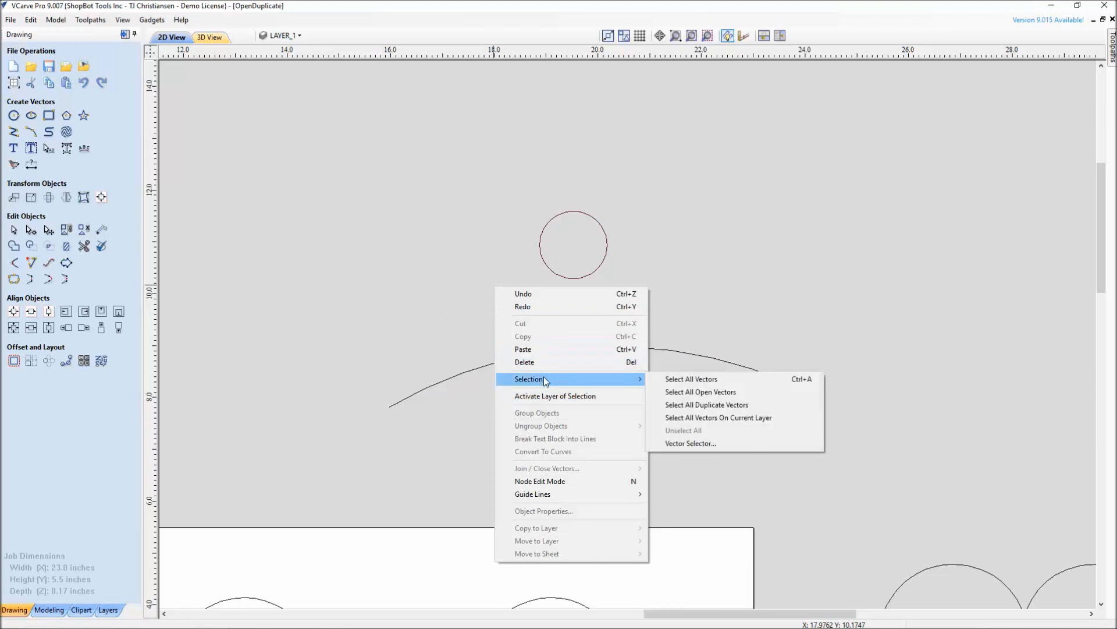
pyautogui.click(704, 405)
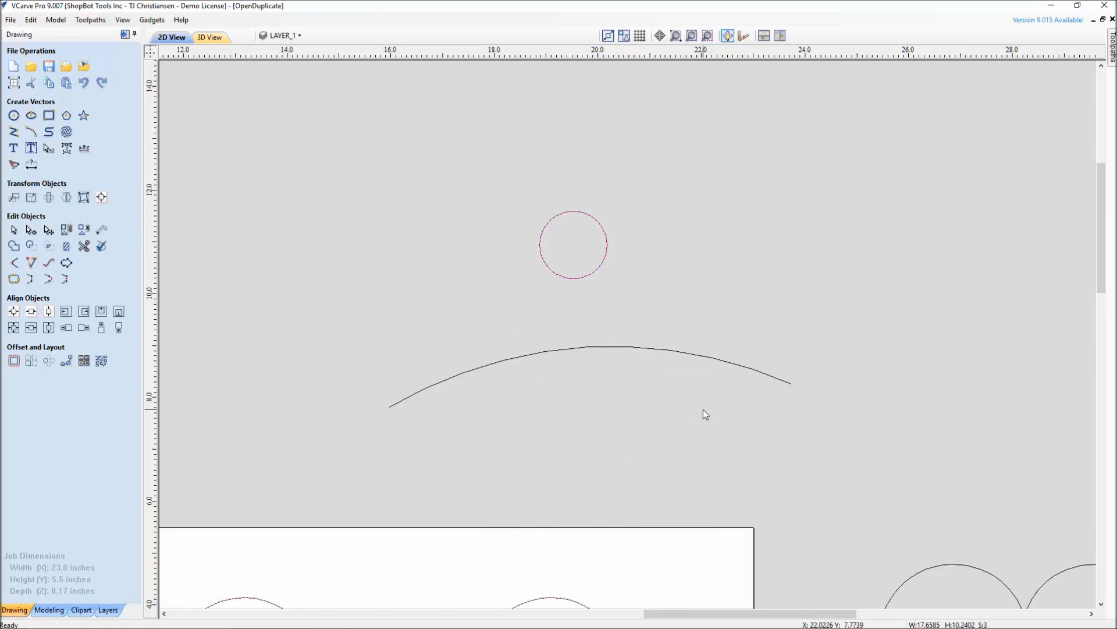
pyautogui.click(703, 410)
pyautogui.moveTo(365, 202); pyautogui.dragTo(836, 477)
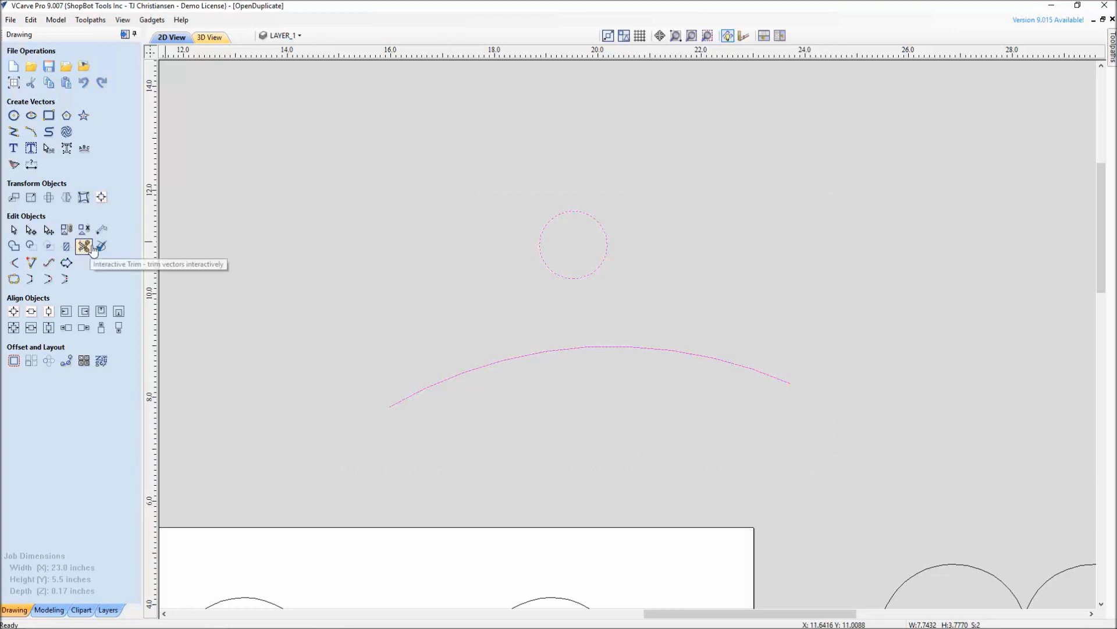
# Step: Clear the circle and arc selection, and select all vectors that make up the heart
pyautogui.scroll(7, 706, 282)
pyautogui.press('Escape')
pyautogui.click(400, 327)
pyautogui.moveTo(400, 326); pyautogui.dragTo(432, 389, button='middle')
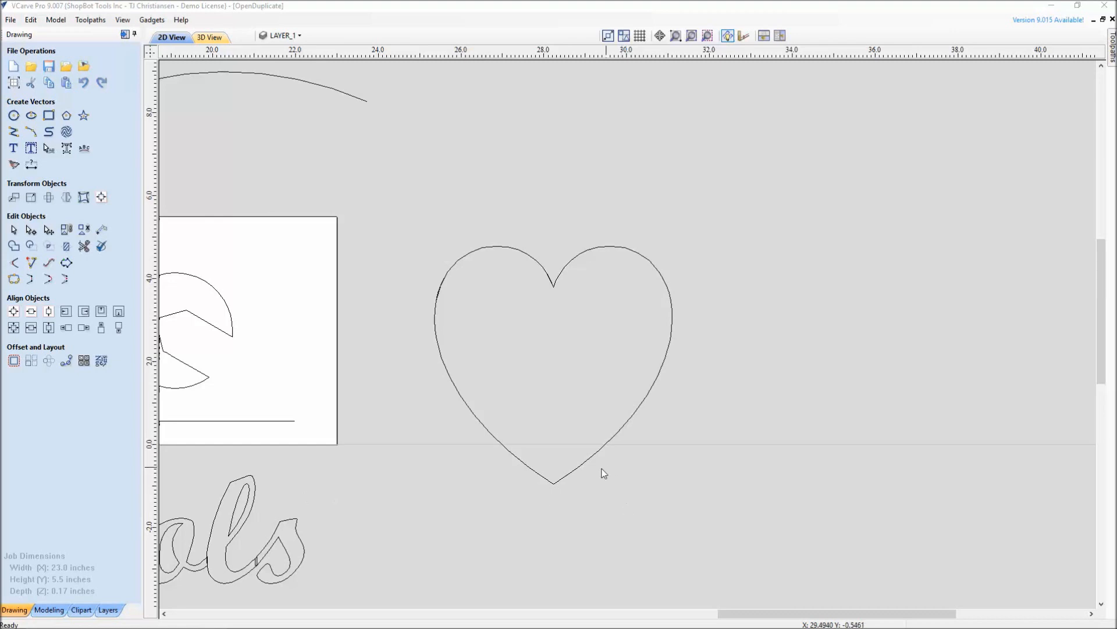
pyautogui.moveTo(403, 207); pyautogui.dragTo(698, 443)
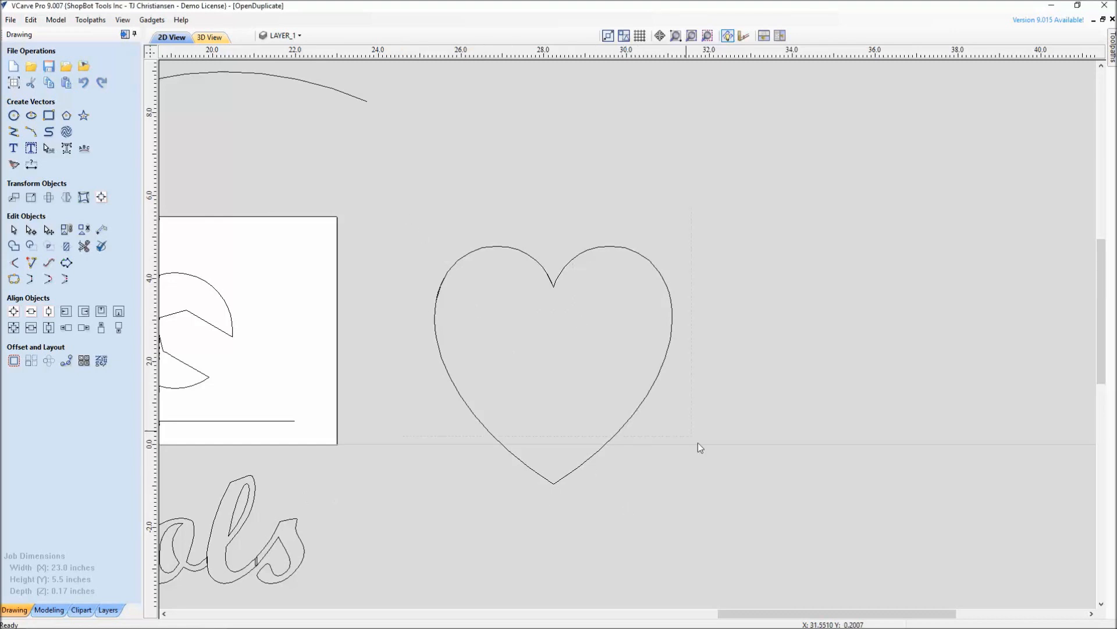
pyautogui.moveTo(734, 530); pyautogui.dragTo(735, 530)
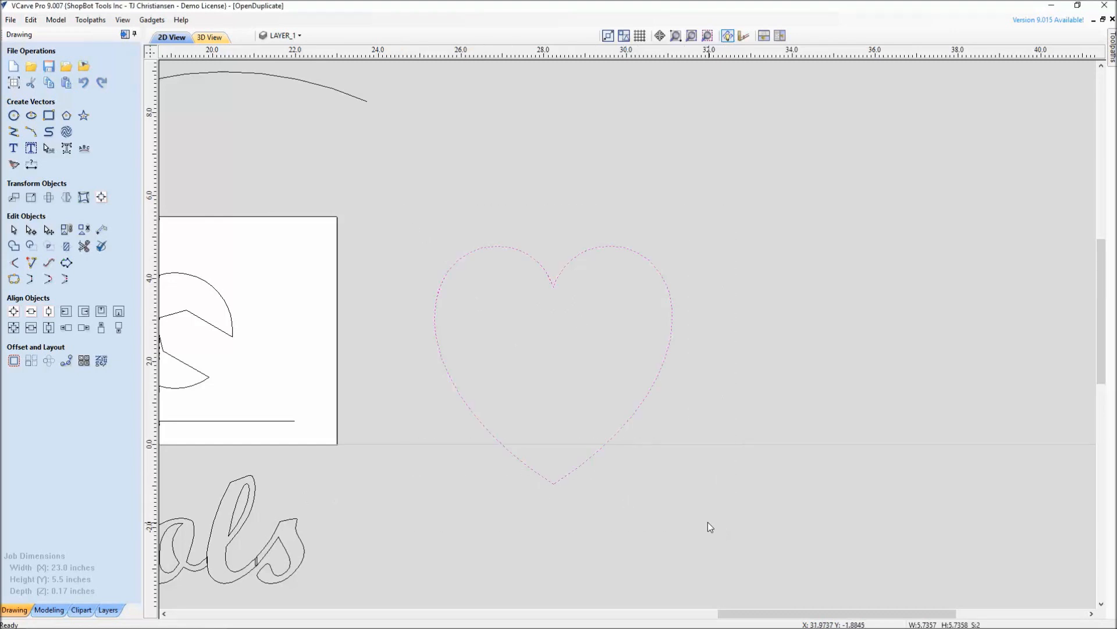
pyautogui.scroll(3, 674, 501)
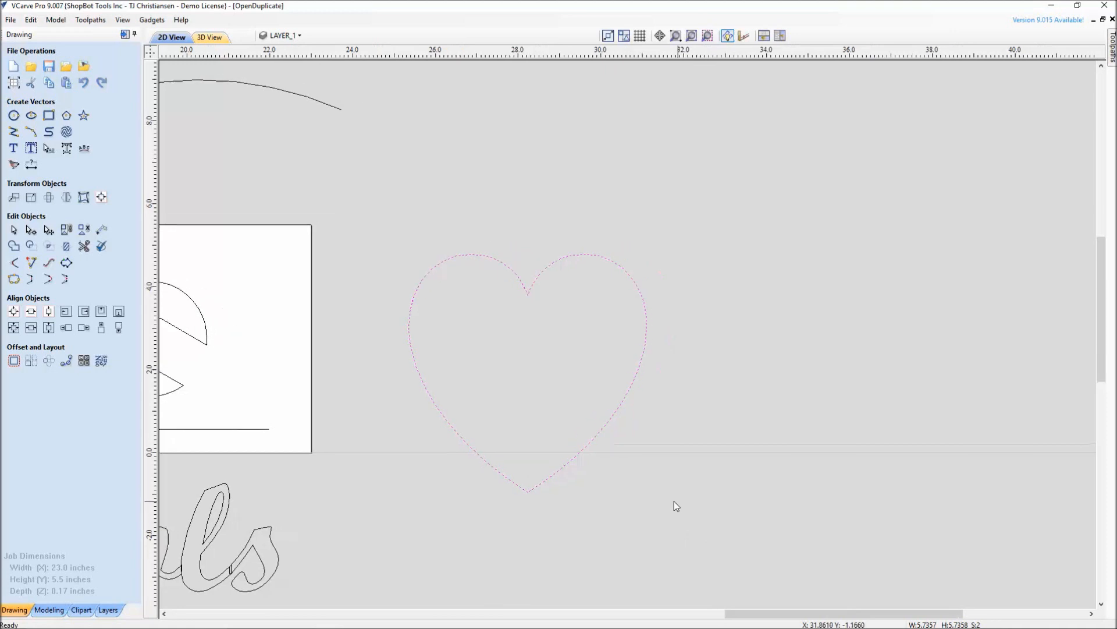
pyautogui.moveTo(491, 374); pyautogui.dragTo(492, 302, button='middle')
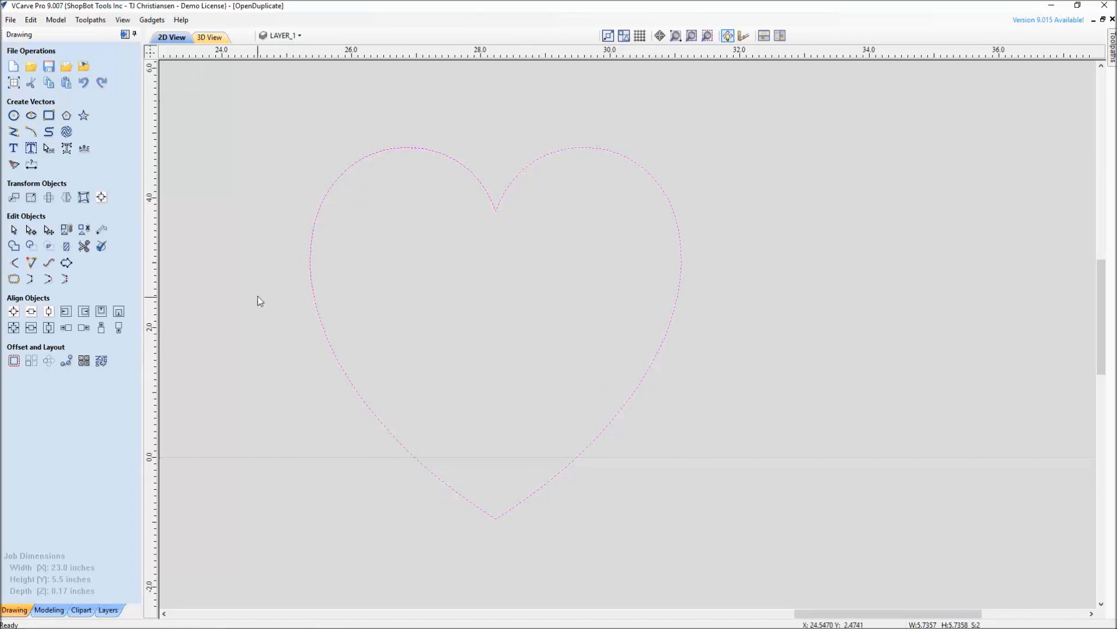
# Step: Try to calculate the Profile 1 toolpath on the selected heart vectors, cancel the calculation, and return to the drawing tools
pyautogui.click(124, 35)
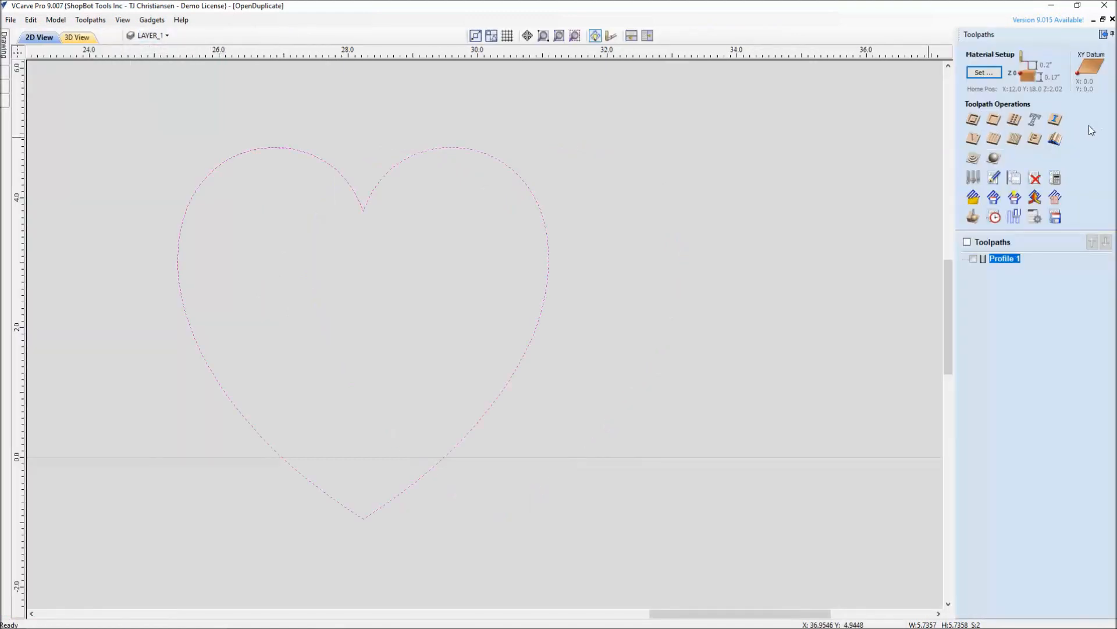
pyautogui.doubleClick(1006, 258)
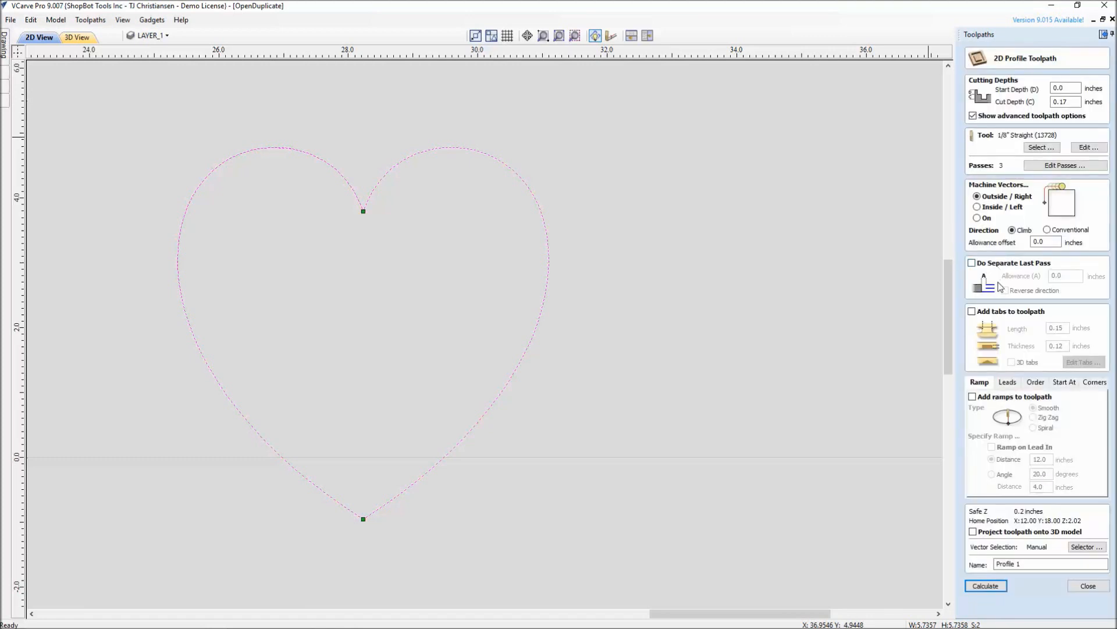
pyautogui.click(986, 588)
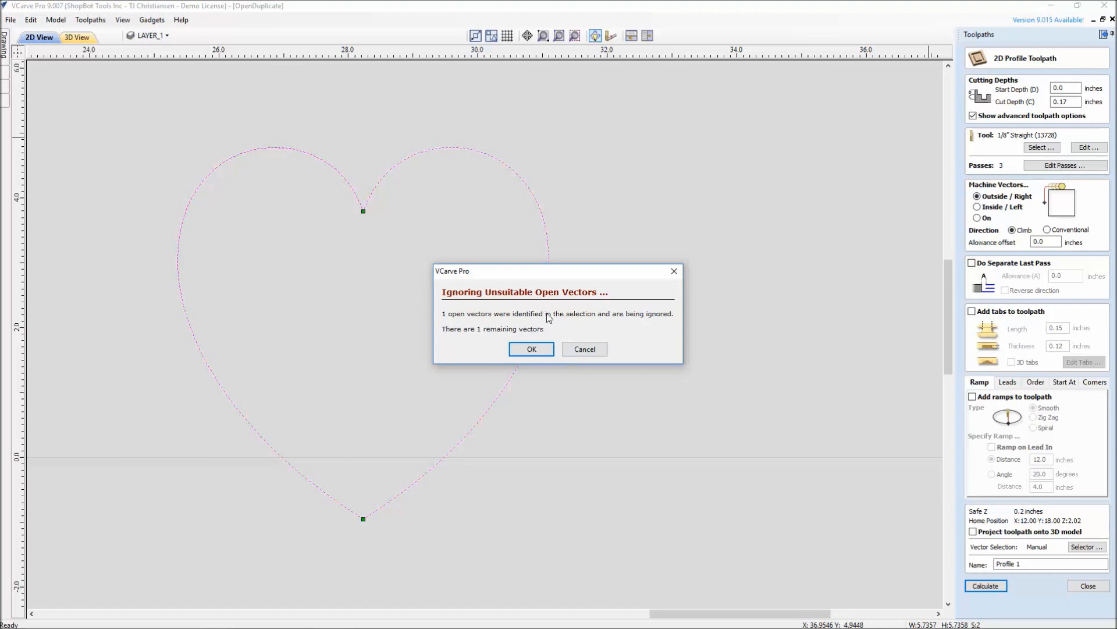
pyautogui.click(593, 351)
pyautogui.click(1083, 585)
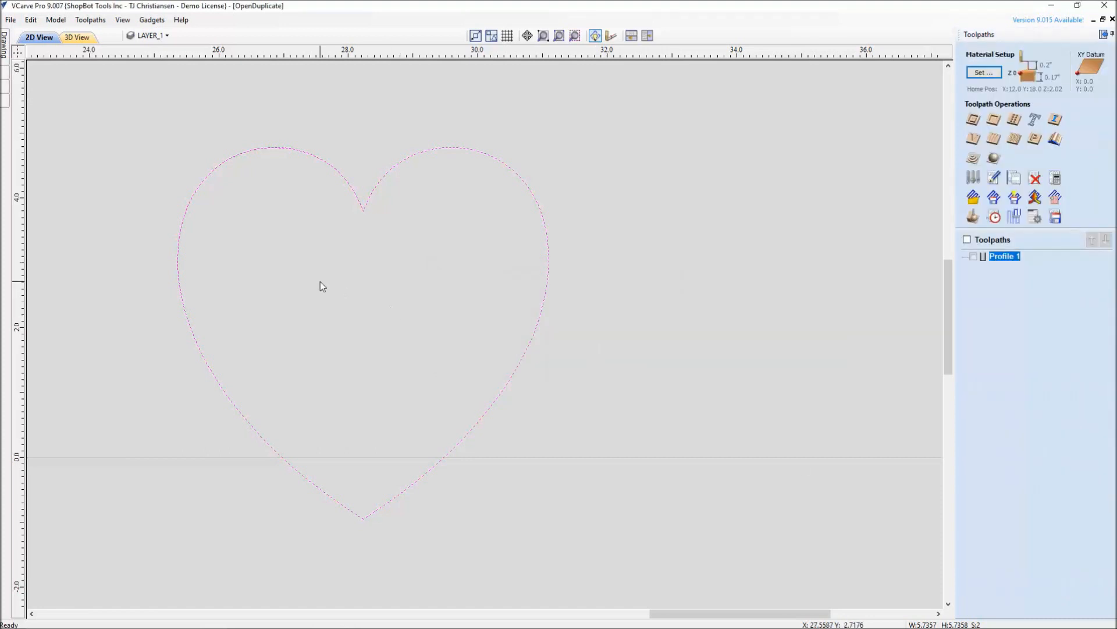
pyautogui.click(1103, 35)
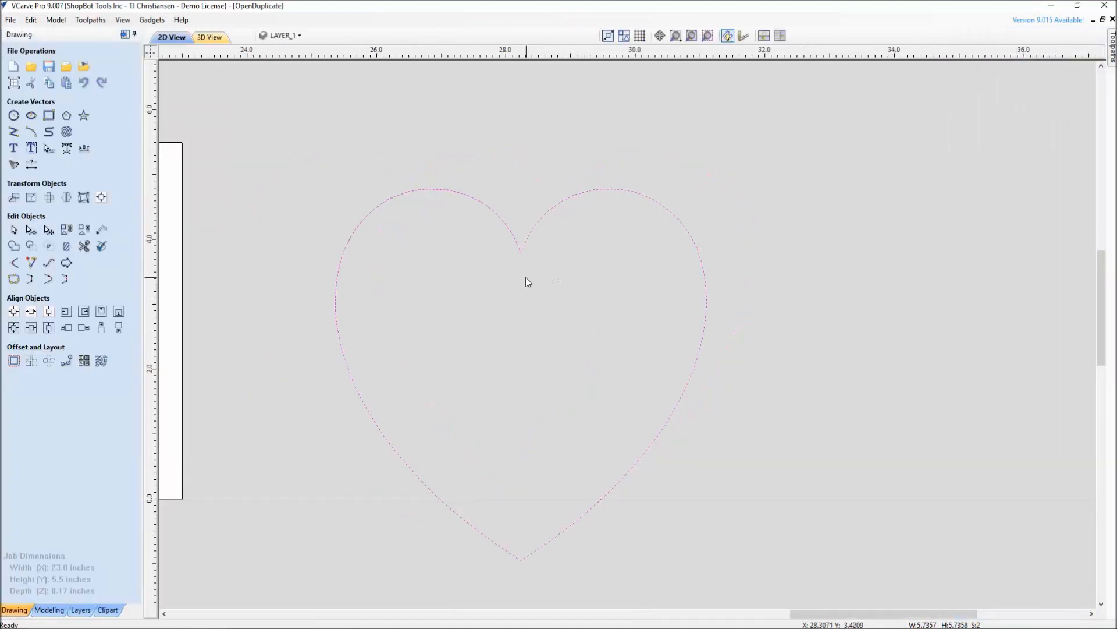
# Step: Check the heart's separate vectors, and search the whole heart for issues with the Vector Validator
pyautogui.click(459, 288)
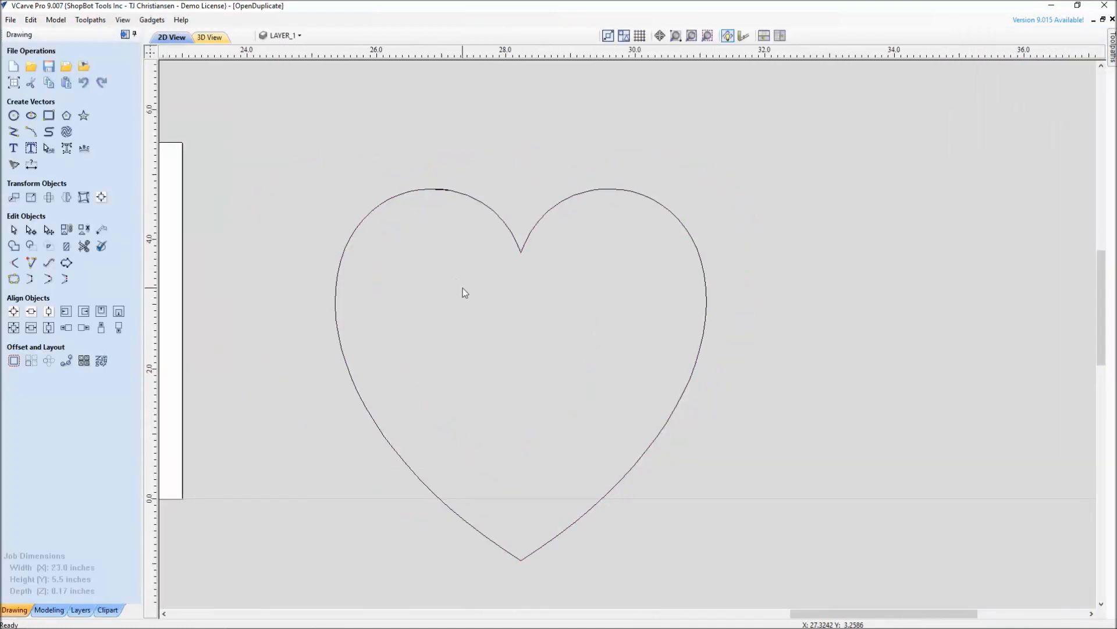
pyautogui.click(611, 189)
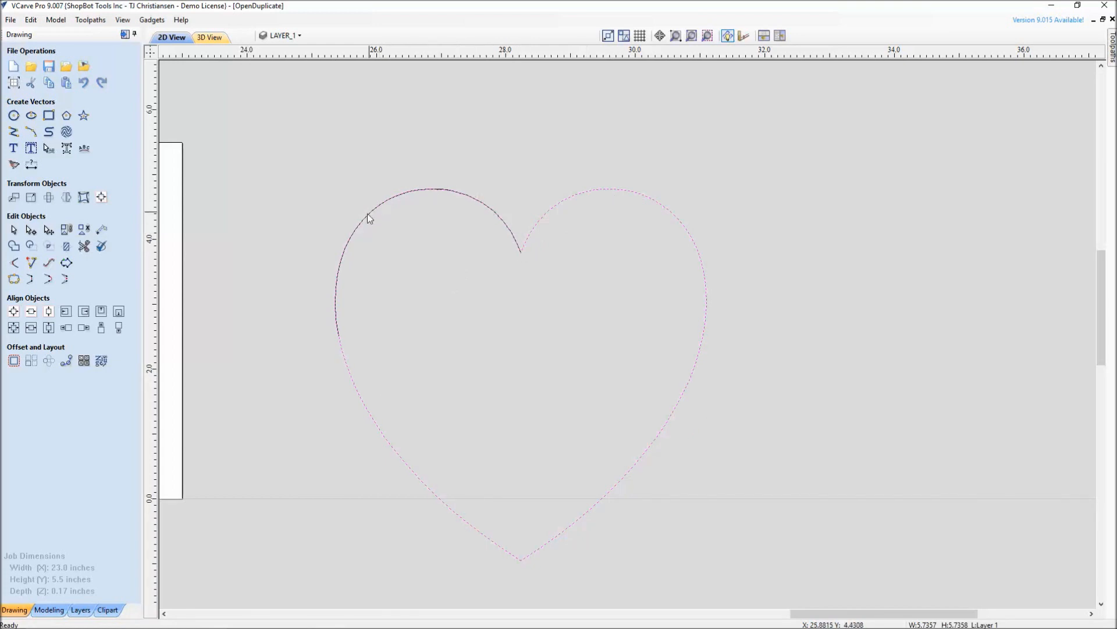
pyautogui.moveTo(284, 135); pyautogui.dragTo(763, 588)
pyautogui.click(101, 247)
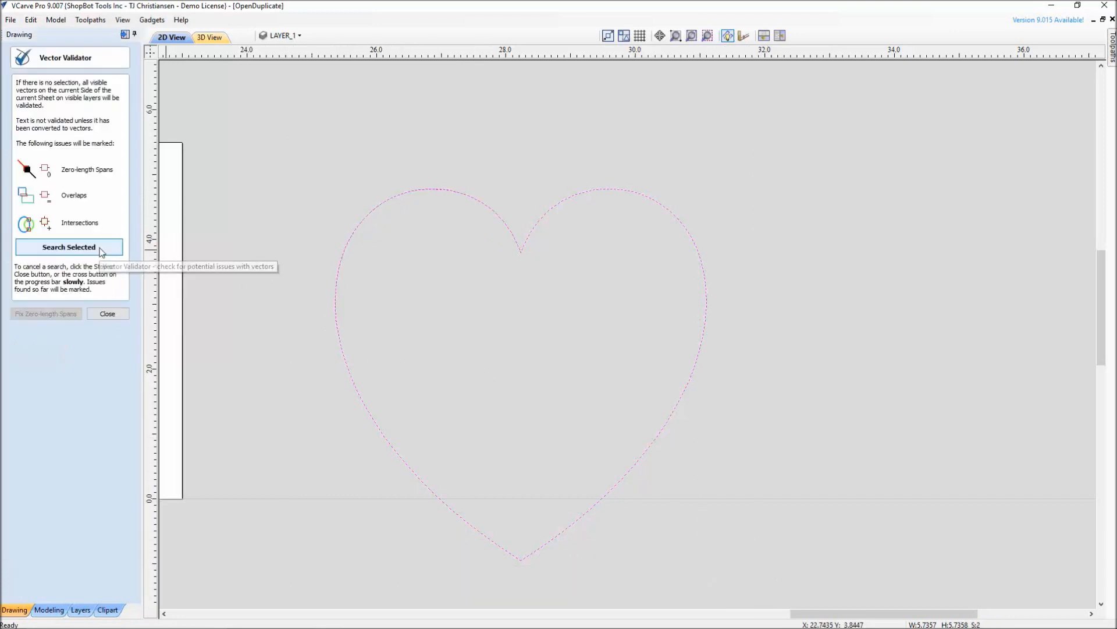
pyautogui.click(67, 246)
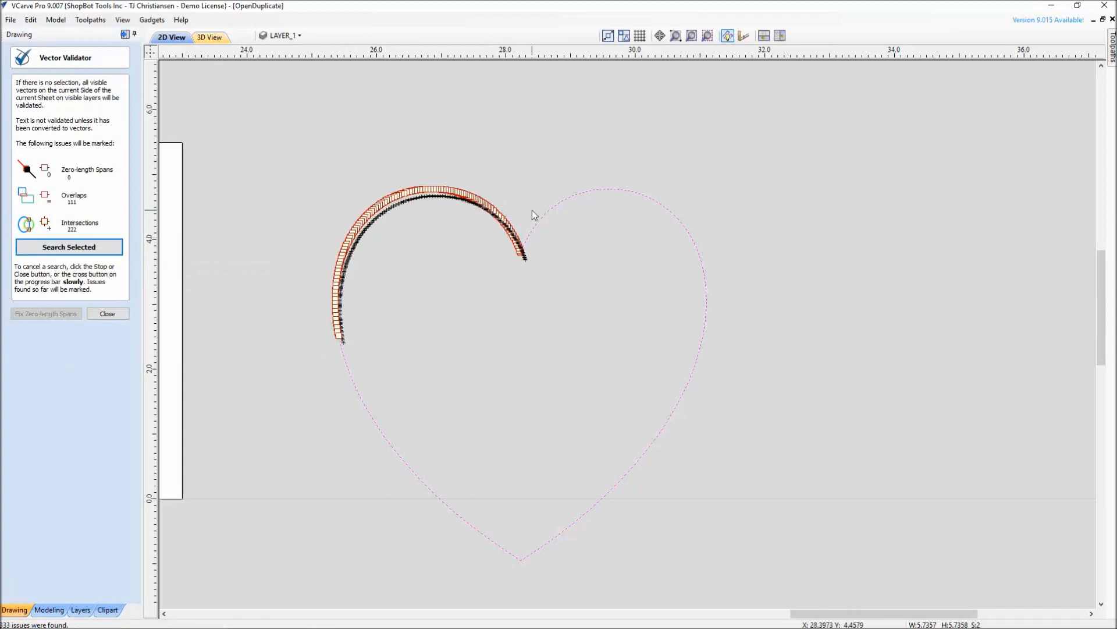
pyautogui.click(107, 313)
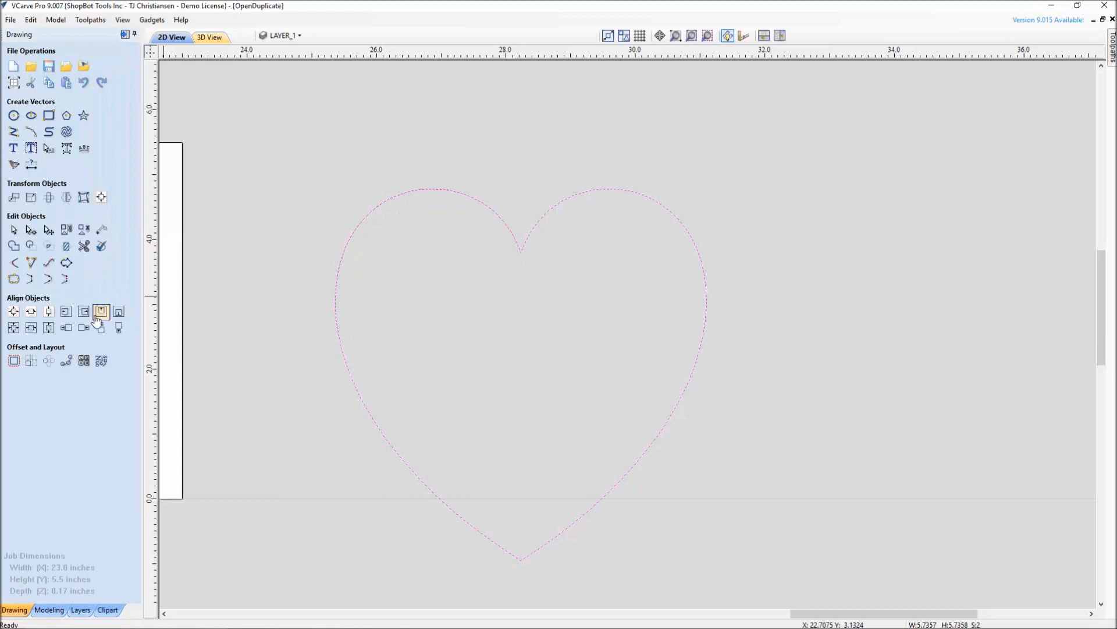
# Step: Select the overlapping arc on the heart's upper-left lobe and nudge it up, clear of the heart outline
pyautogui.scroll(-2, 456, 329)
pyautogui.click(457, 327)
pyautogui.moveTo(530, 361); pyautogui.dragTo(530, 361)
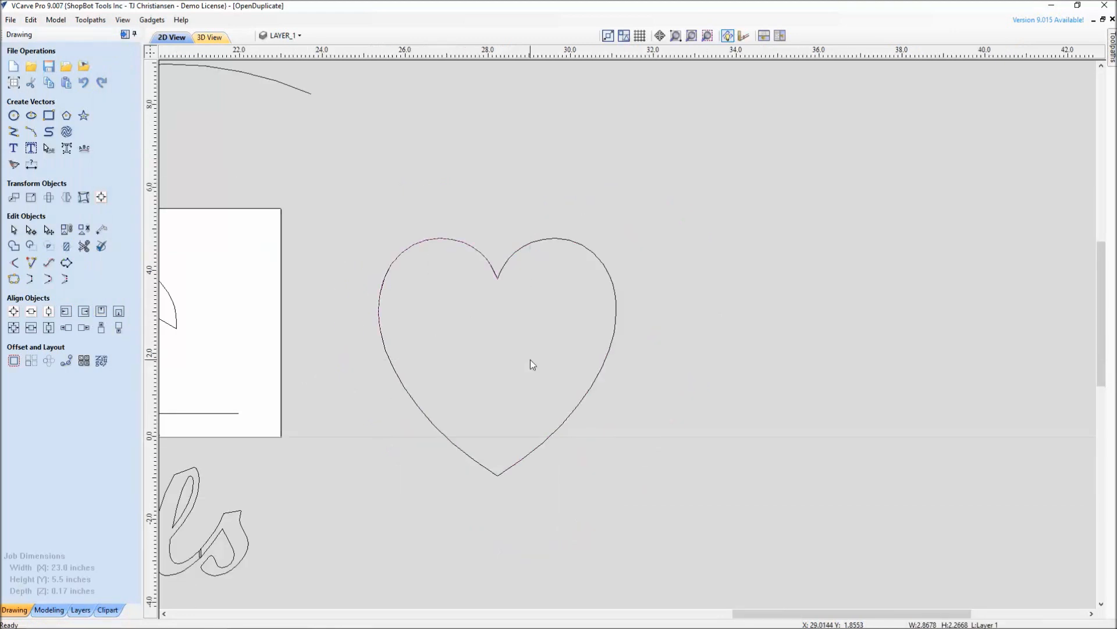
pyautogui.press('Up')
pyautogui.press('Up')
pyautogui.press('Up')
pyautogui.press('Up')
pyautogui.press('Up')
pyautogui.press('Up')
# Step: Inspect the separate segments of the line below the wrench one by one, and select them all together
pyautogui.scroll(-5, 706, 379)
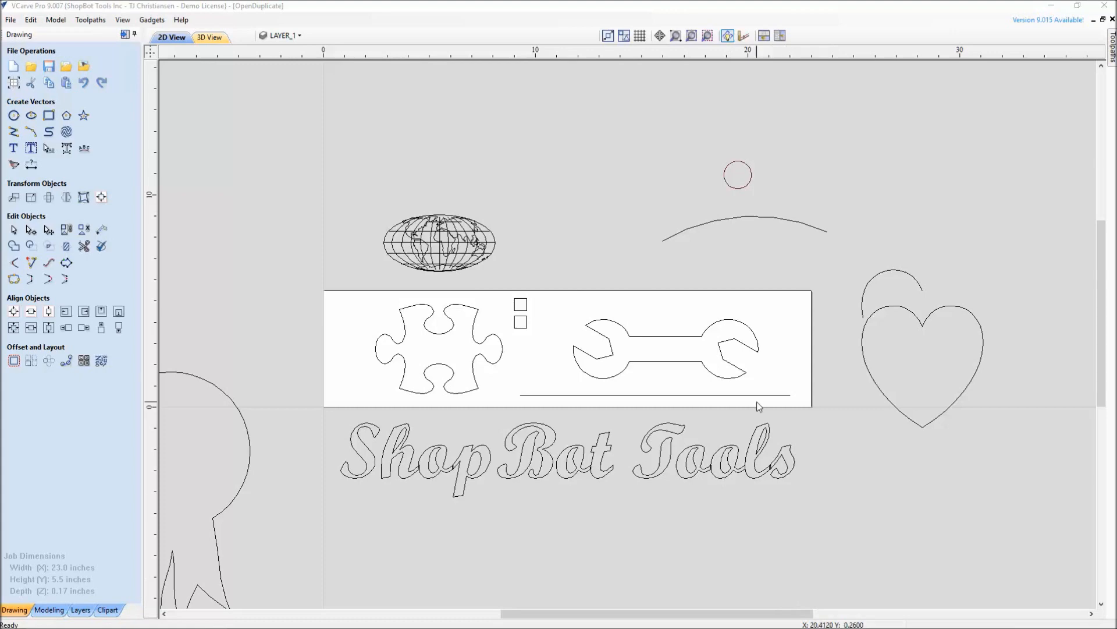
pyautogui.scroll(4, 757, 402)
pyautogui.scroll(3, 460, 379)
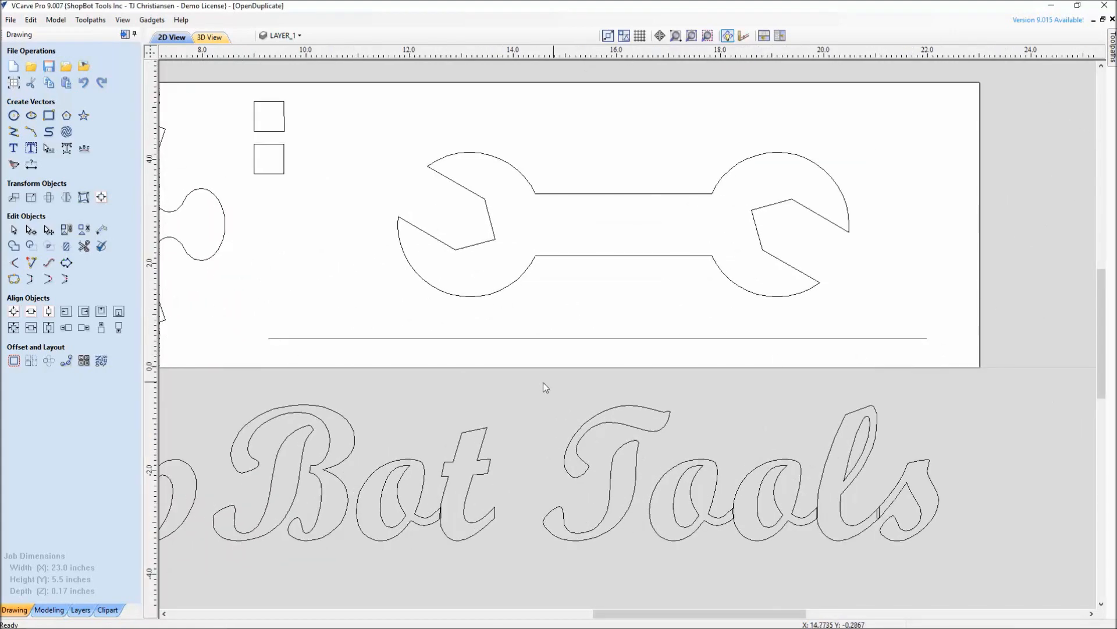
pyautogui.moveTo(239, 308); pyautogui.dragTo(943, 355)
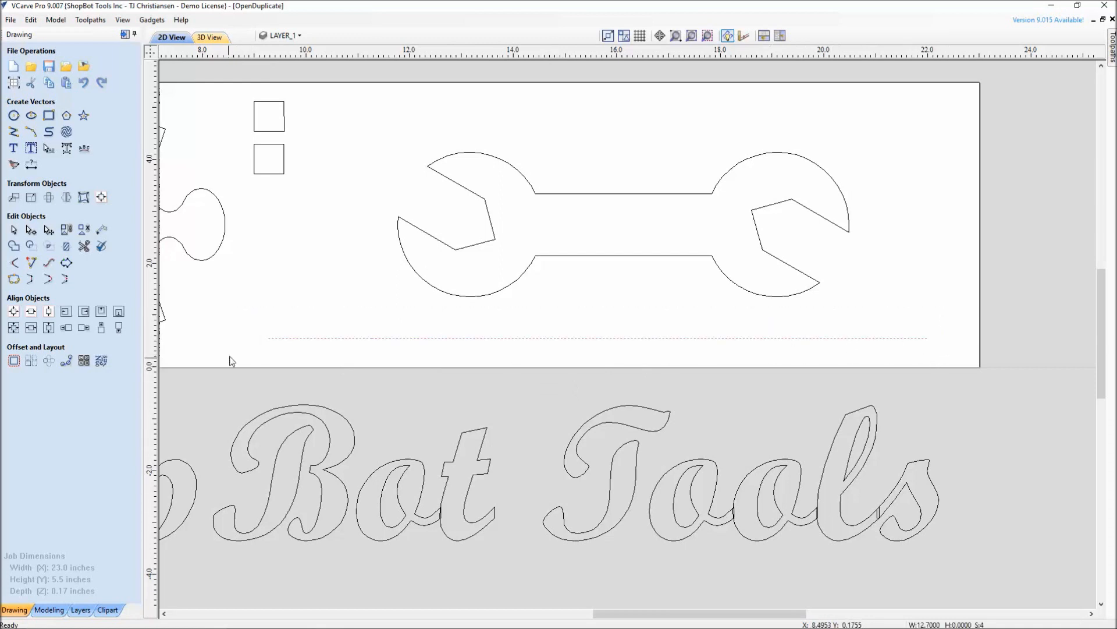
pyautogui.click(465, 355)
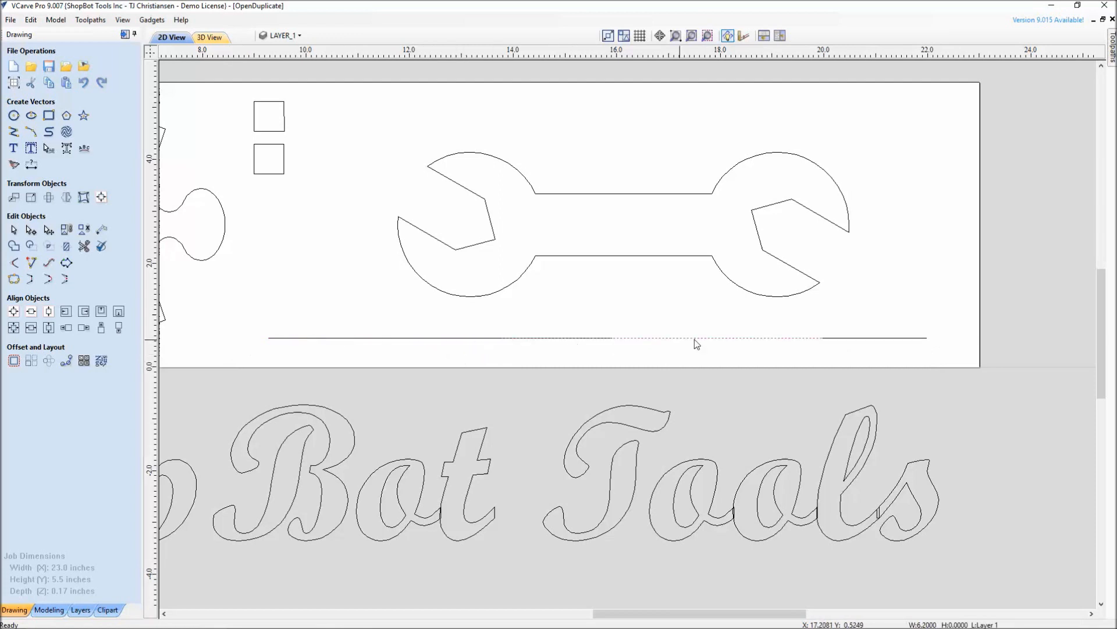
pyautogui.click(856, 339)
pyautogui.click(584, 344)
pyautogui.moveTo(829, 361); pyautogui.dragTo(954, 360)
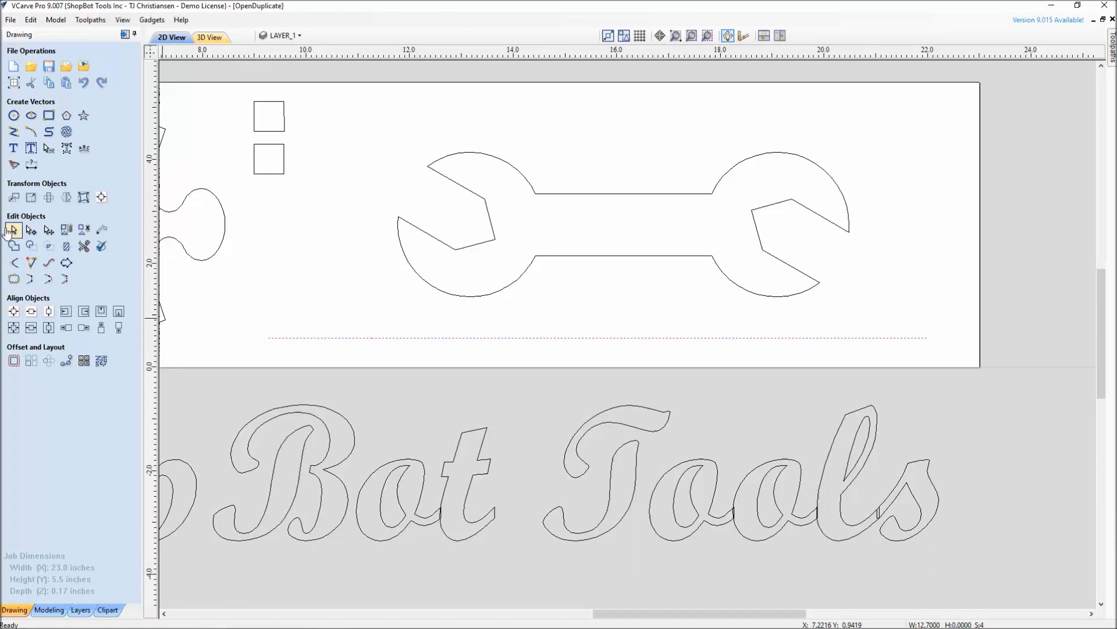
# Step: Join the selected open segments of the line below the wrench, and reselect the line to check the result
pyautogui.click(13, 280)
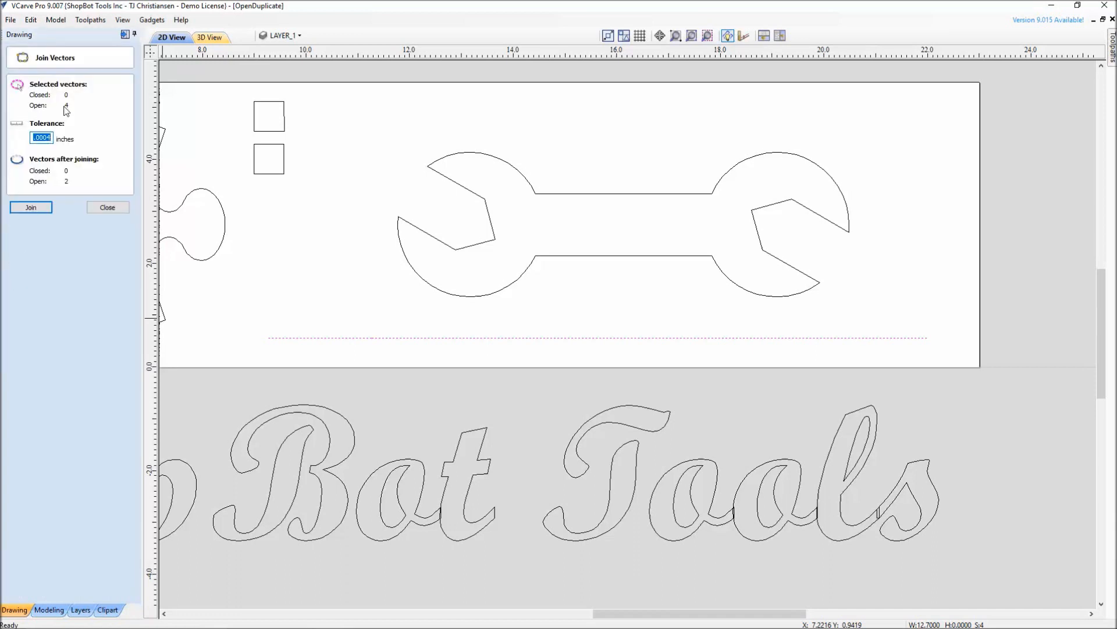
pyautogui.click(30, 210)
pyautogui.moveTo(235, 293); pyautogui.dragTo(937, 358)
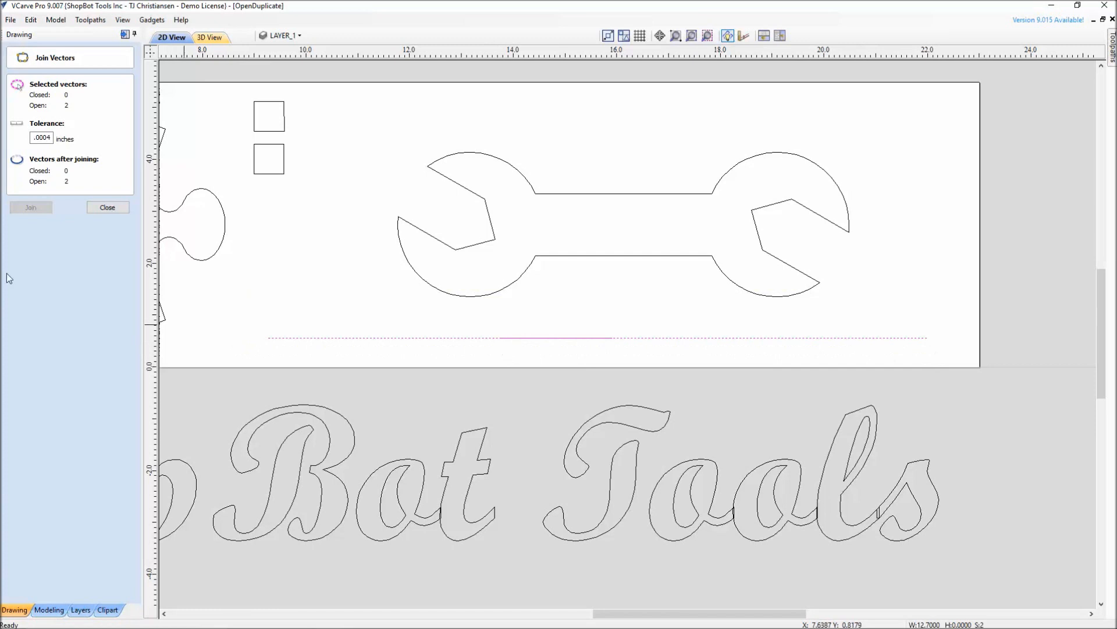
pyautogui.scroll(1, 581, 339)
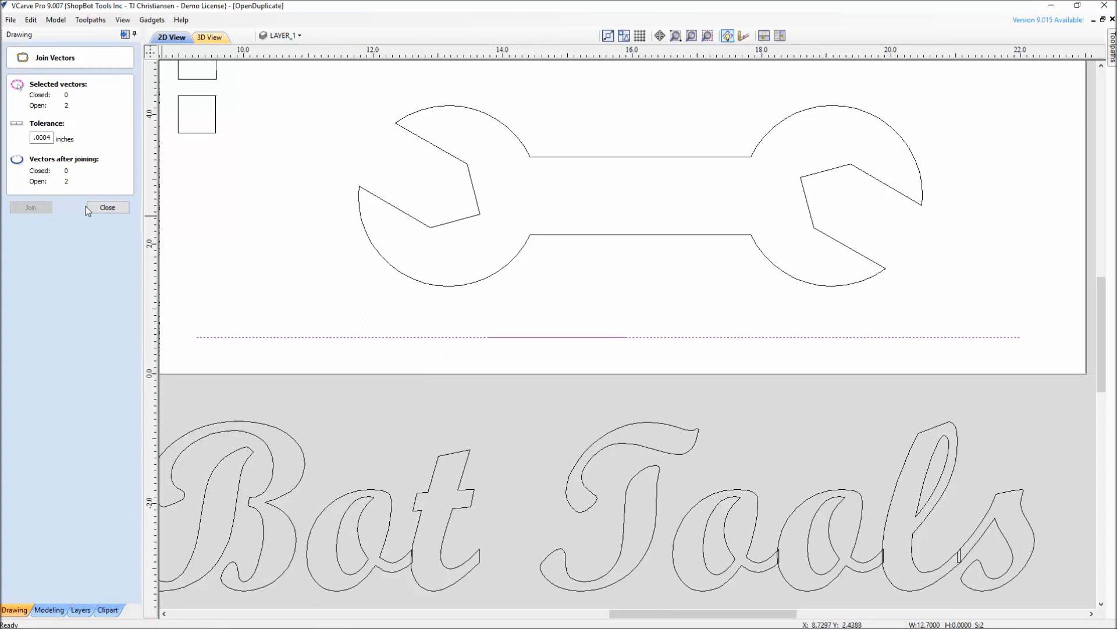
pyautogui.click(111, 208)
# Step: Search the joined line below the wrench for issues with the Vector Validator, and inspect the overlap marker
pyautogui.scroll(-2, 265, 283)
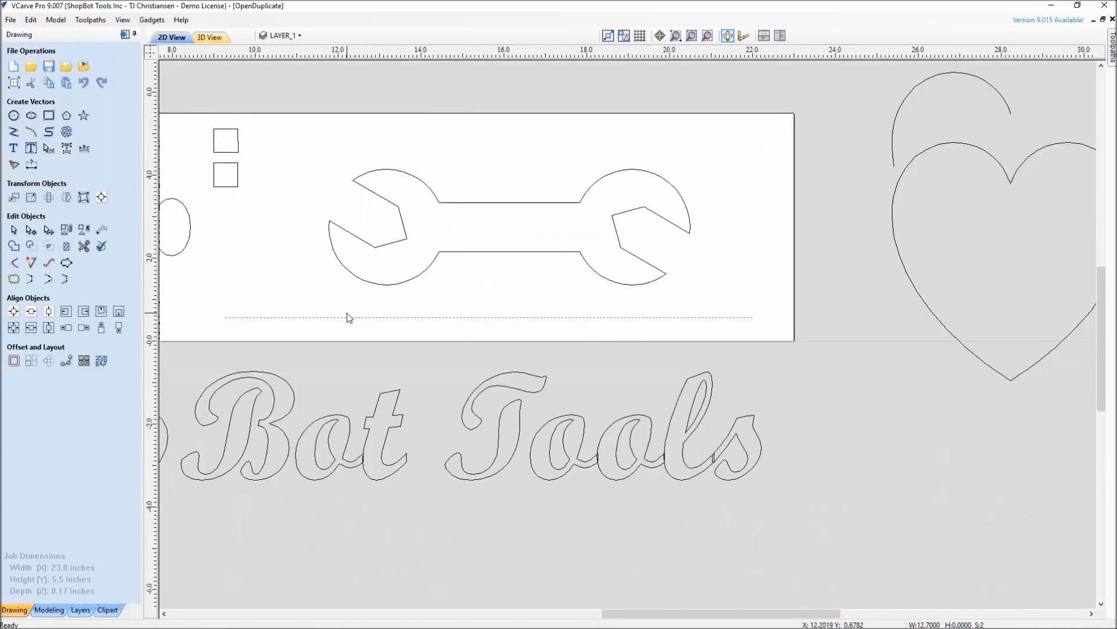
pyautogui.scroll(-3, 307, 369)
pyautogui.moveTo(446, 378); pyautogui.dragTo(449, 378, button='middle')
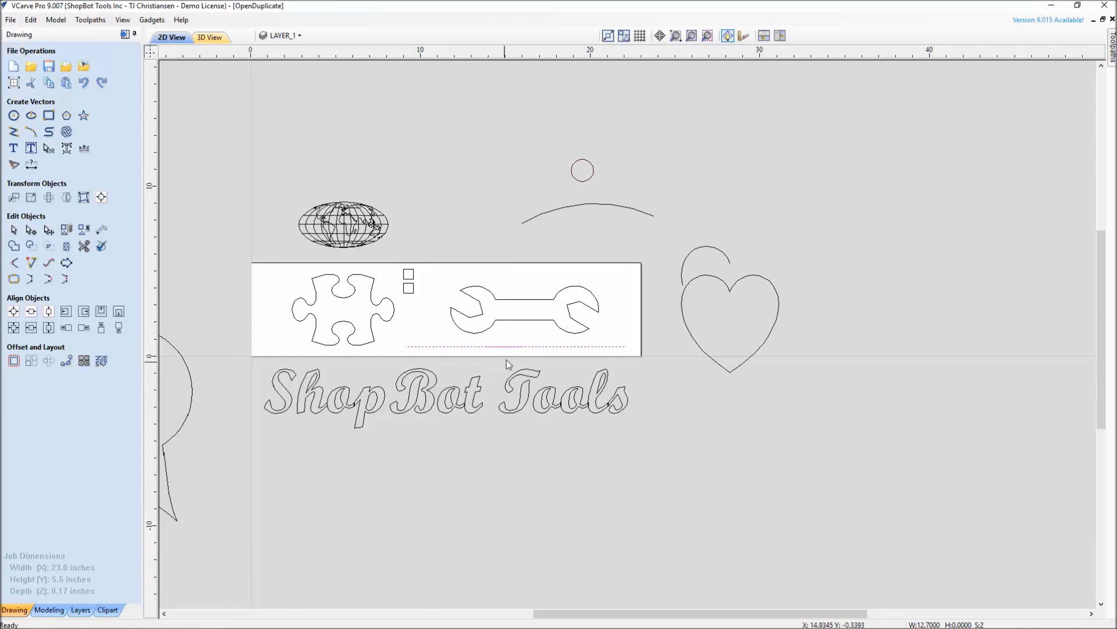
pyautogui.scroll(2, 506, 359)
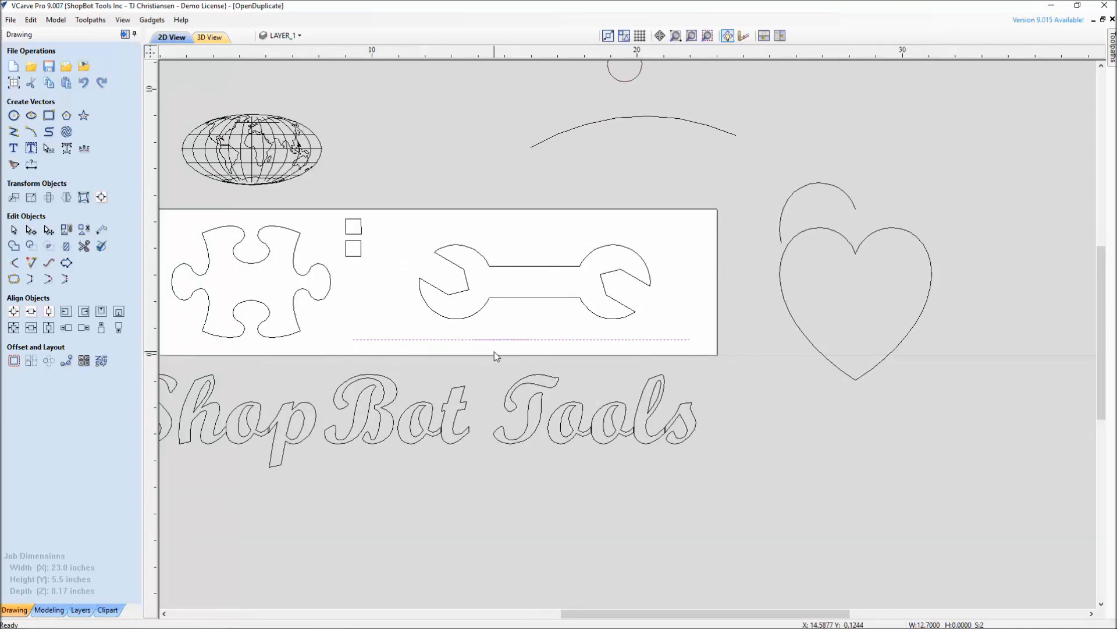
pyautogui.scroll(2, 498, 353)
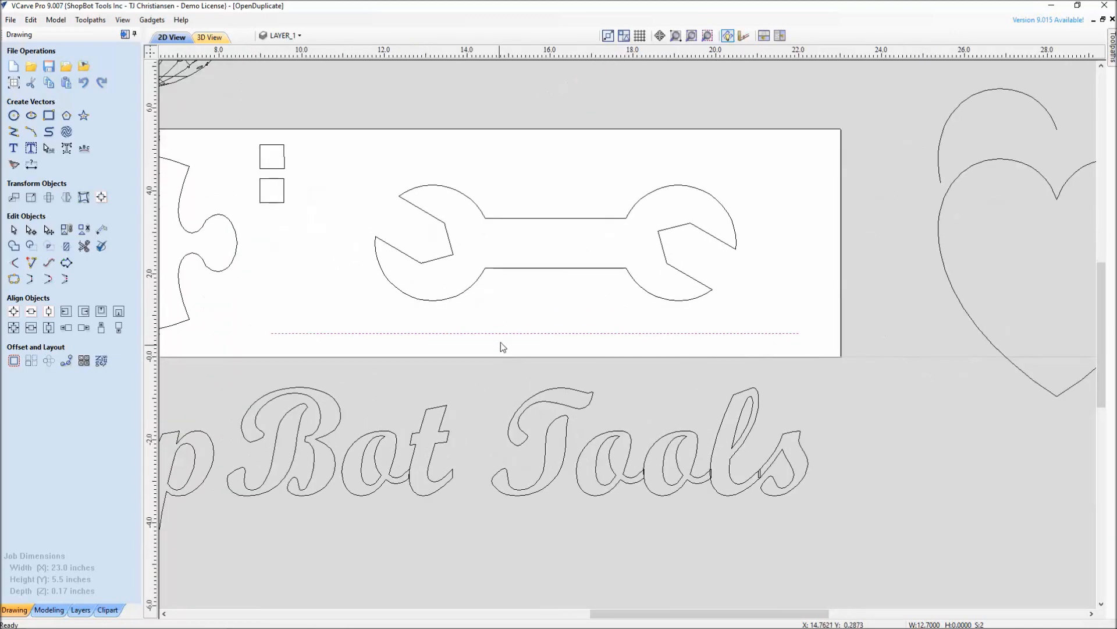
pyautogui.click(283, 322)
pyautogui.moveTo(239, 299); pyautogui.dragTo(812, 352)
pyautogui.click(100, 252)
pyautogui.press('Return')
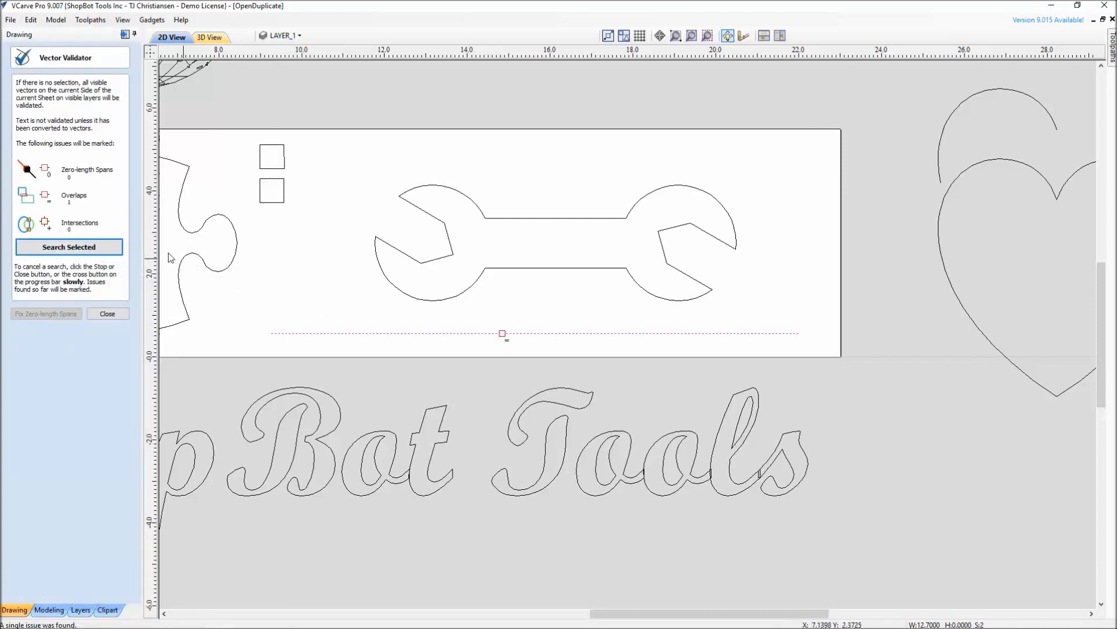
pyautogui.scroll(3, 541, 360)
pyautogui.moveTo(417, 303); pyautogui.dragTo(431, 331, button='middle')
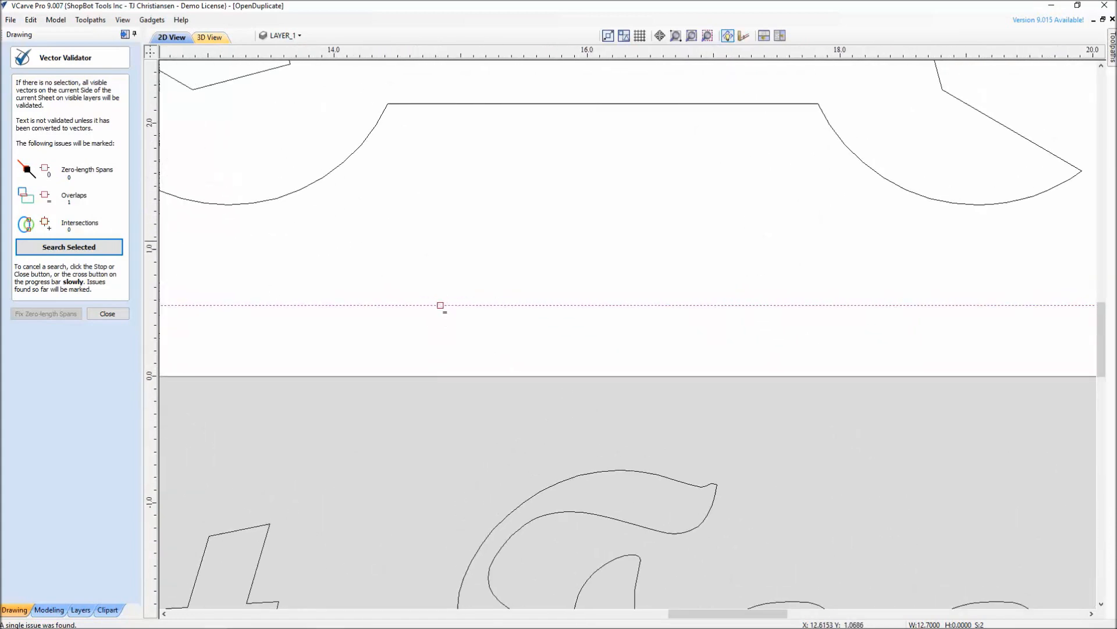
pyautogui.click(105, 314)
# Step: Select the left one of the two overlapping lines below the wrench and nudge it up, clear of the other
pyautogui.click(372, 305)
pyautogui.scroll(-4, 419, 315)
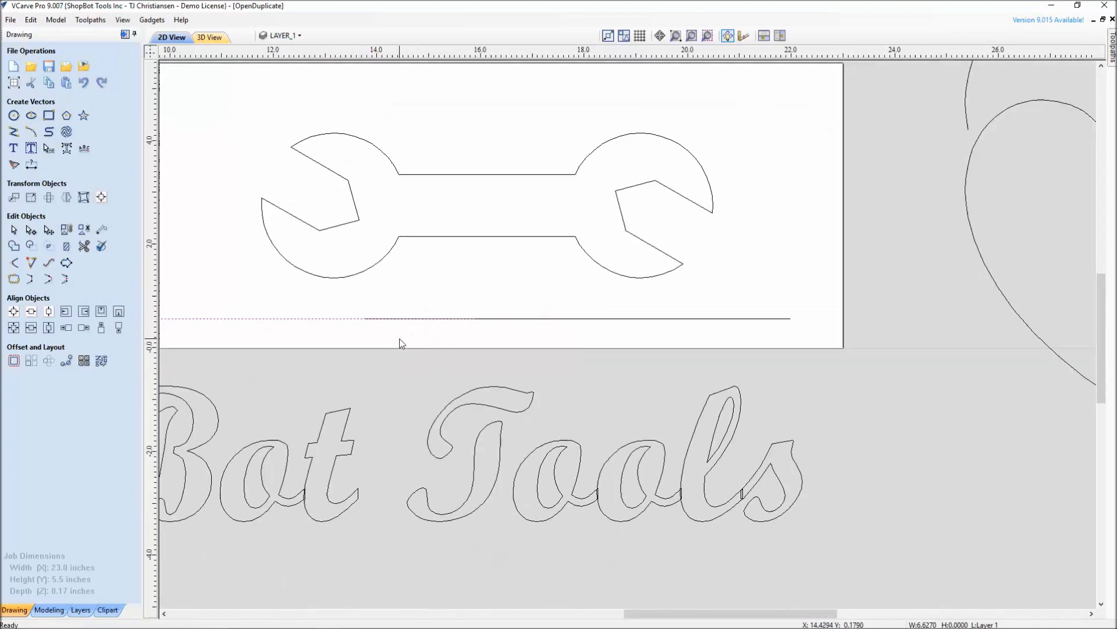
pyautogui.moveTo(378, 344); pyautogui.dragTo(483, 383, button='middle')
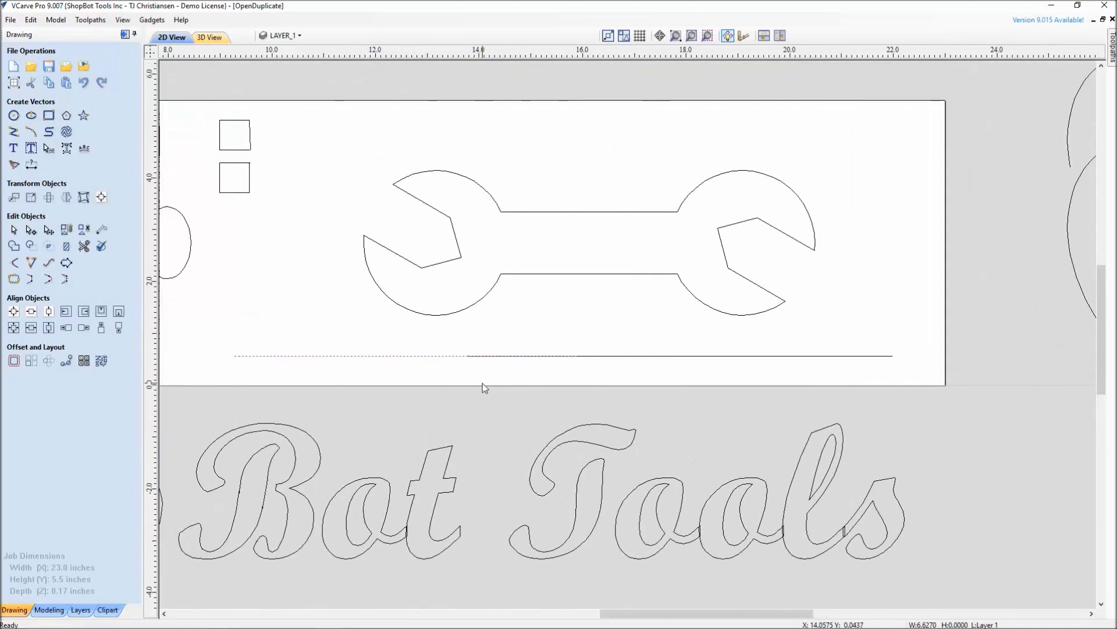
pyautogui.press('Up')
pyautogui.press('Up')
pyautogui.press('Up')
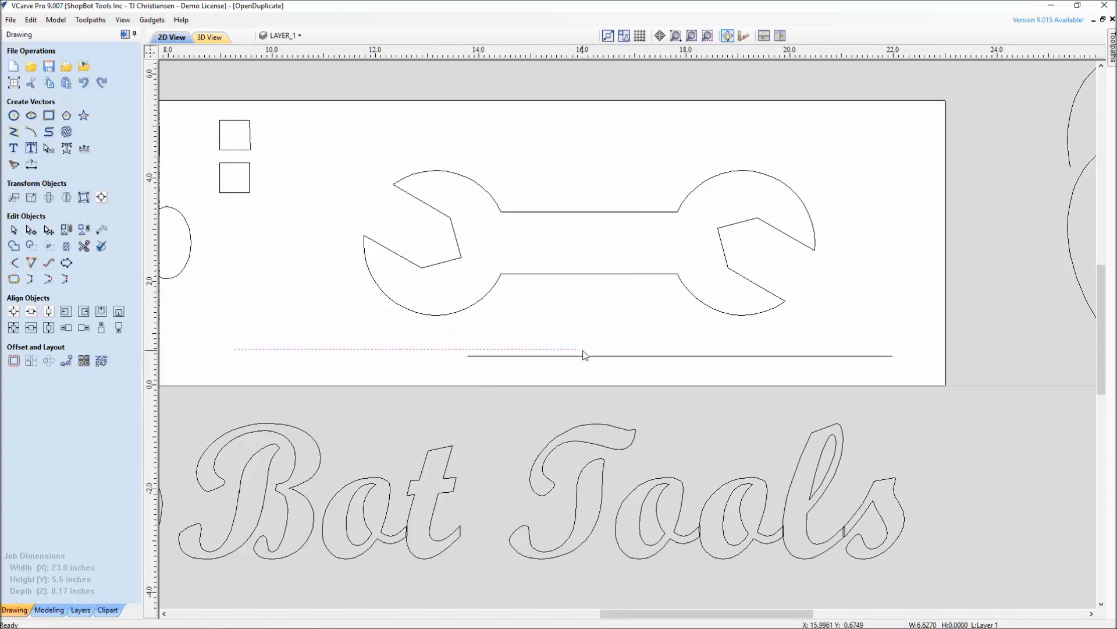
pyautogui.moveTo(637, 348); pyautogui.dragTo(716, 325, button='middle')
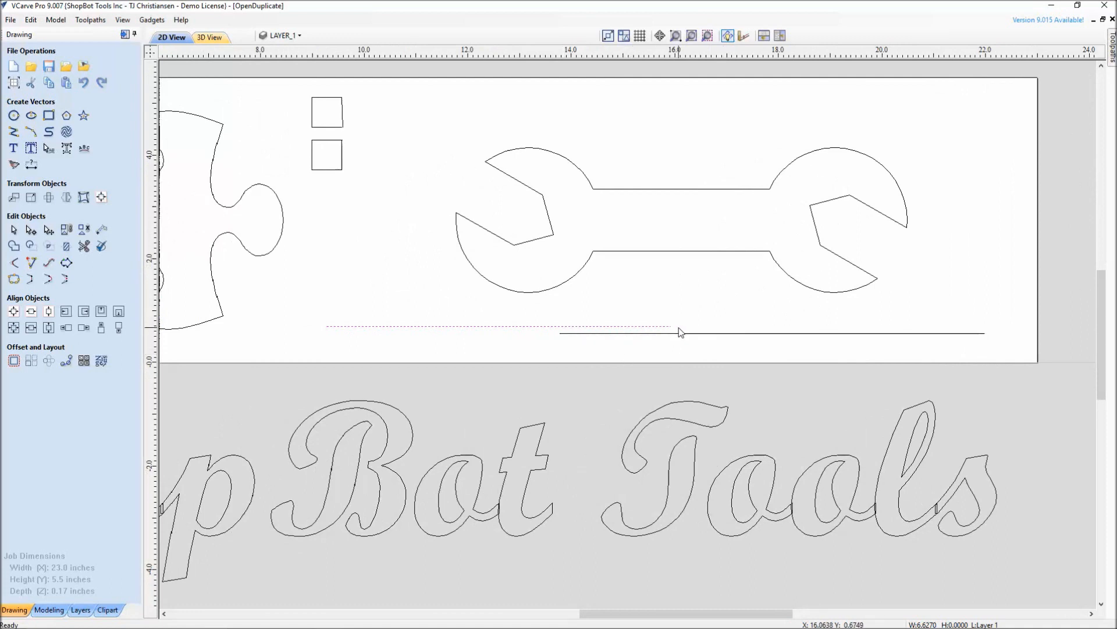
pyautogui.scroll(-3, 681, 332)
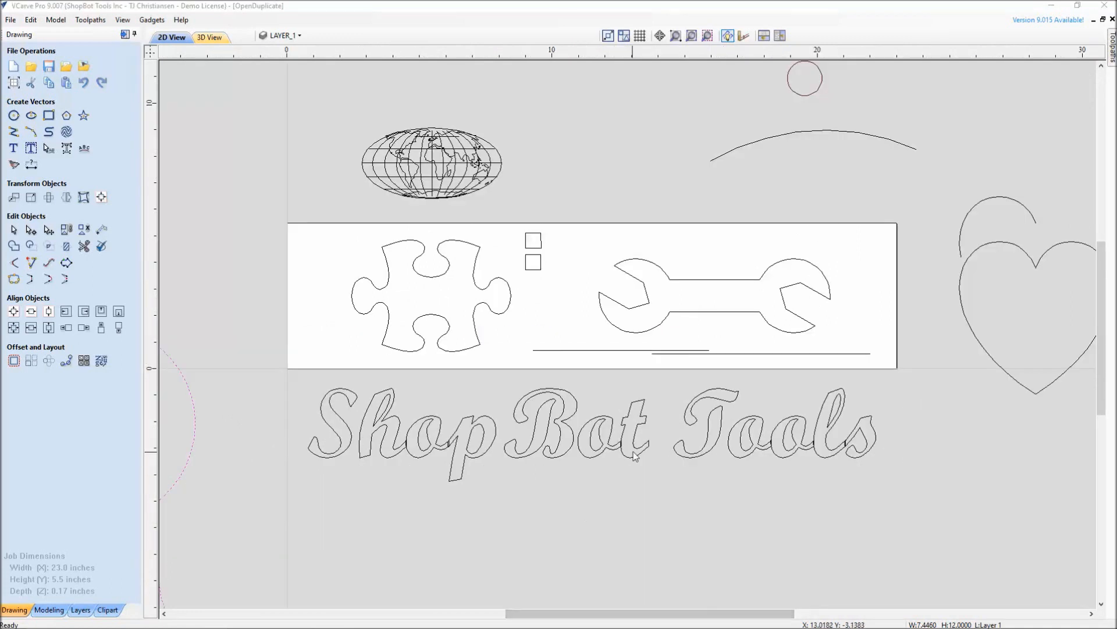
# Step: Select the award ribbon outline and search it for issues with the Vector Validator
pyautogui.moveTo(484, 526); pyautogui.dragTo(718, 407, button='middle')
pyautogui.click(668, 421)
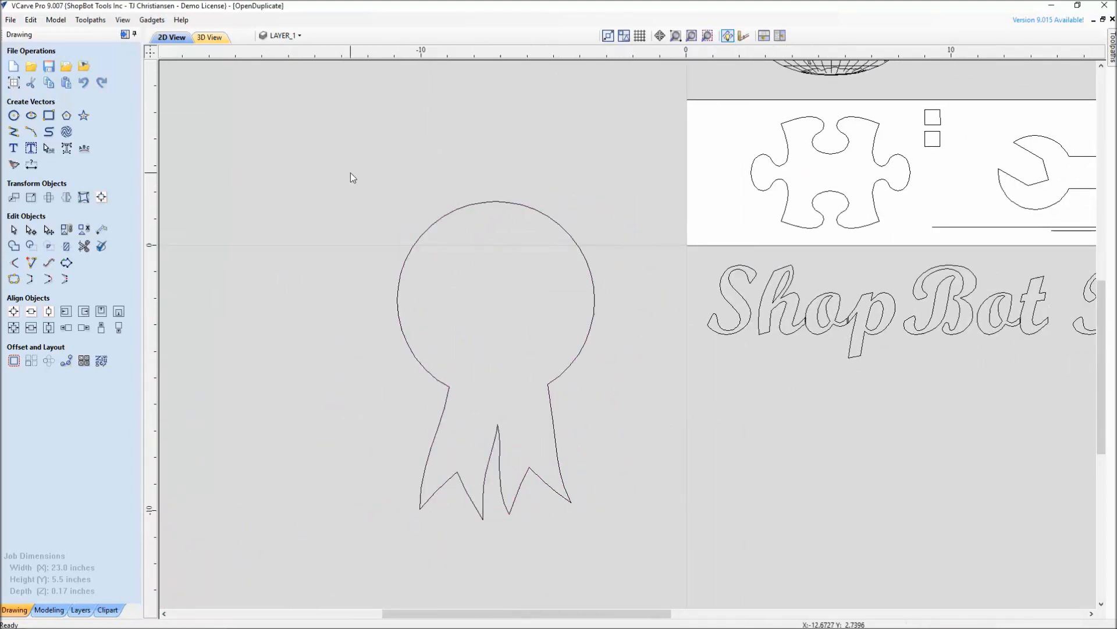
pyautogui.click(566, 479)
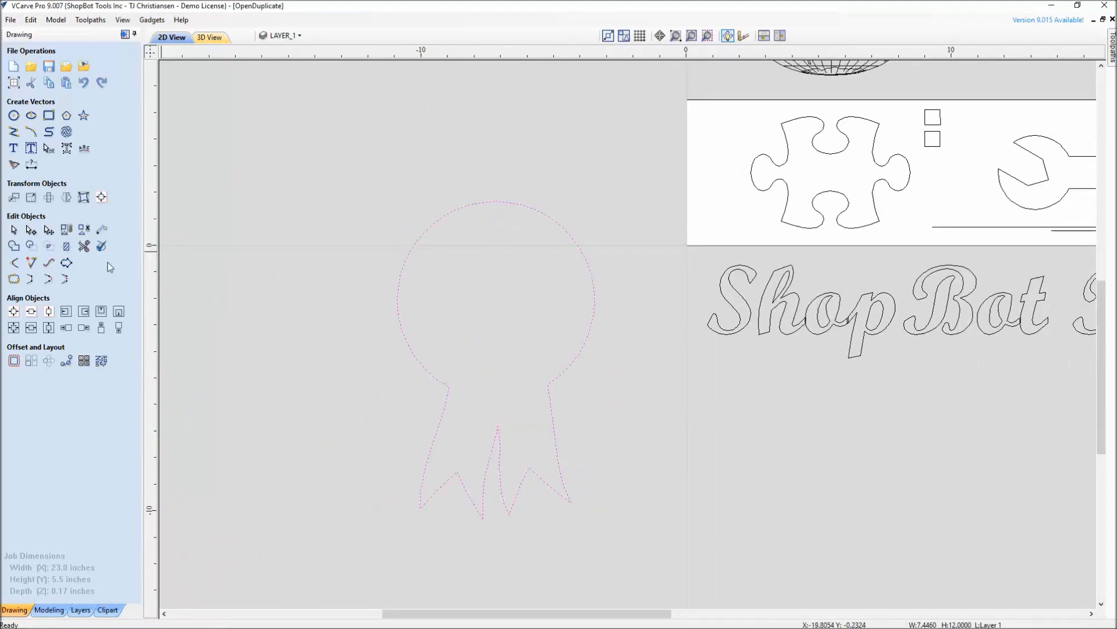
pyautogui.click(101, 246)
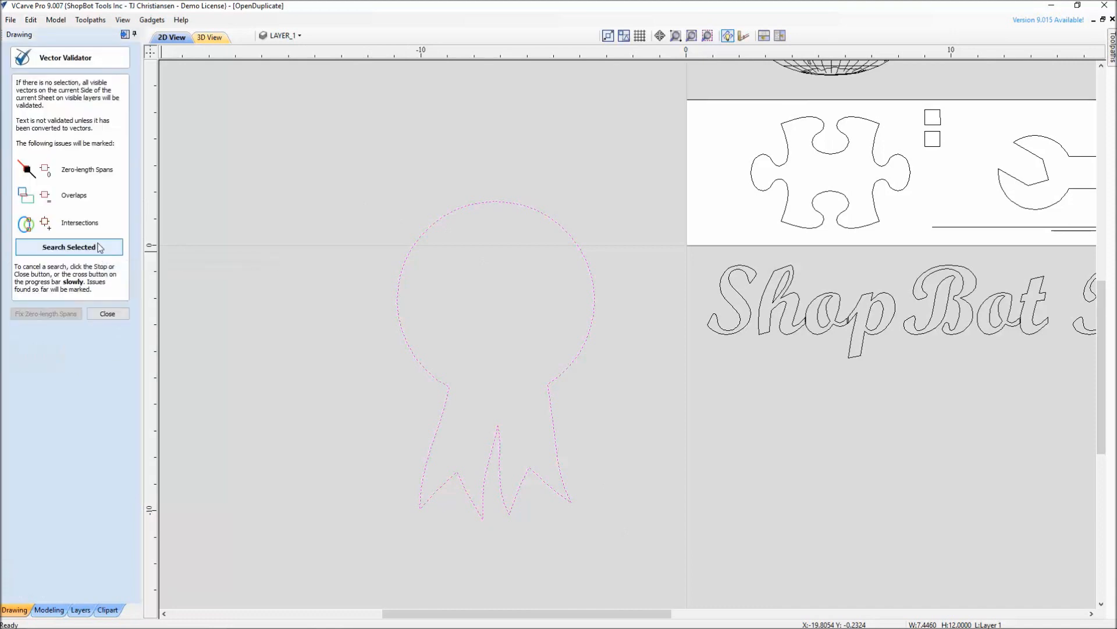
pyautogui.click(100, 247)
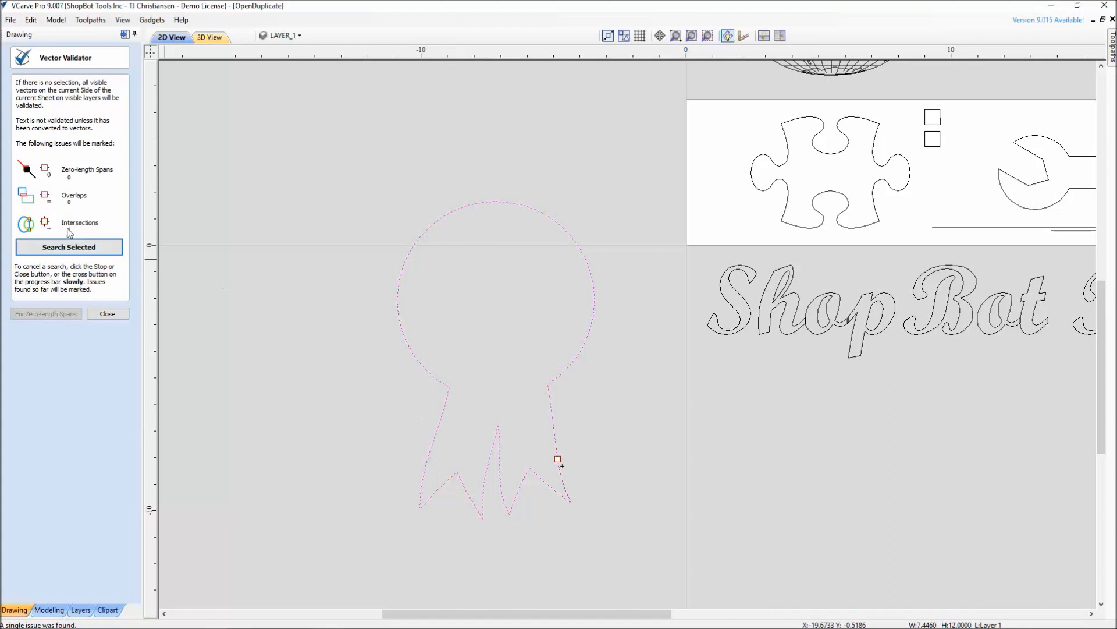
# Step: Inspect the intersection marker on the ribbon's right tail, deselect the ribbon and close the Vector Validator
pyautogui.scroll(8, 545, 480)
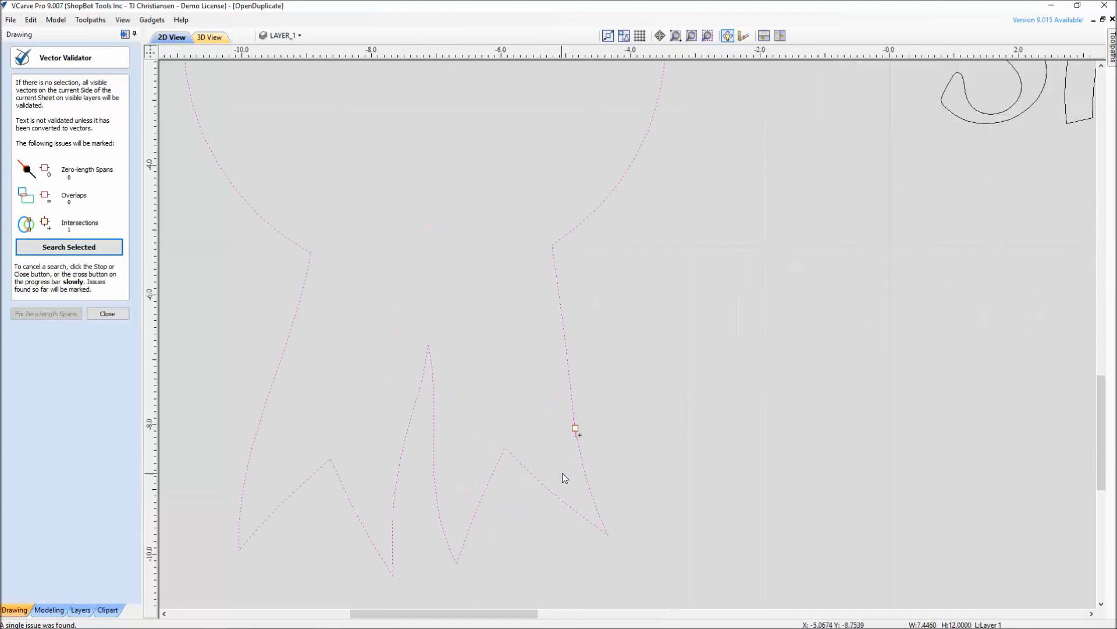
pyautogui.scroll(4, 598, 432)
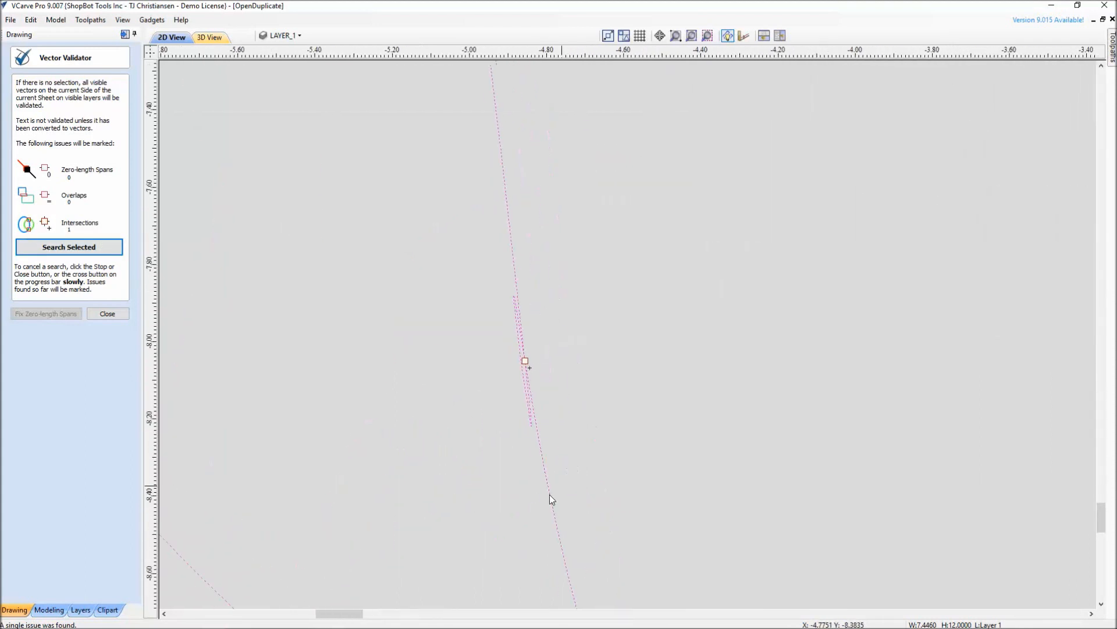
pyautogui.scroll(3, 528, 395)
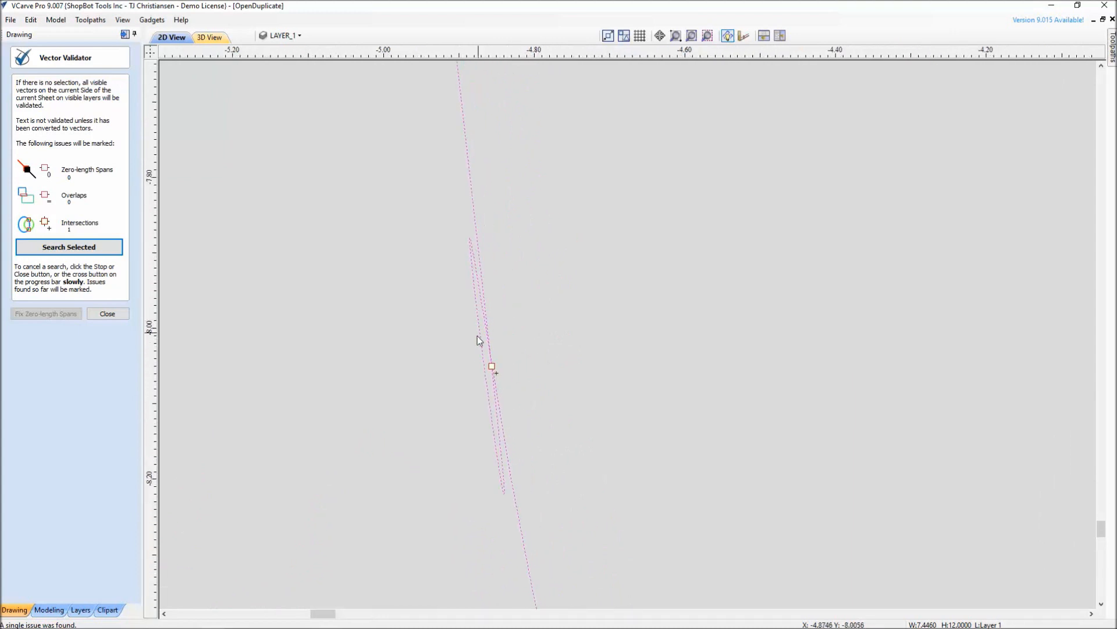
pyautogui.press('Escape')
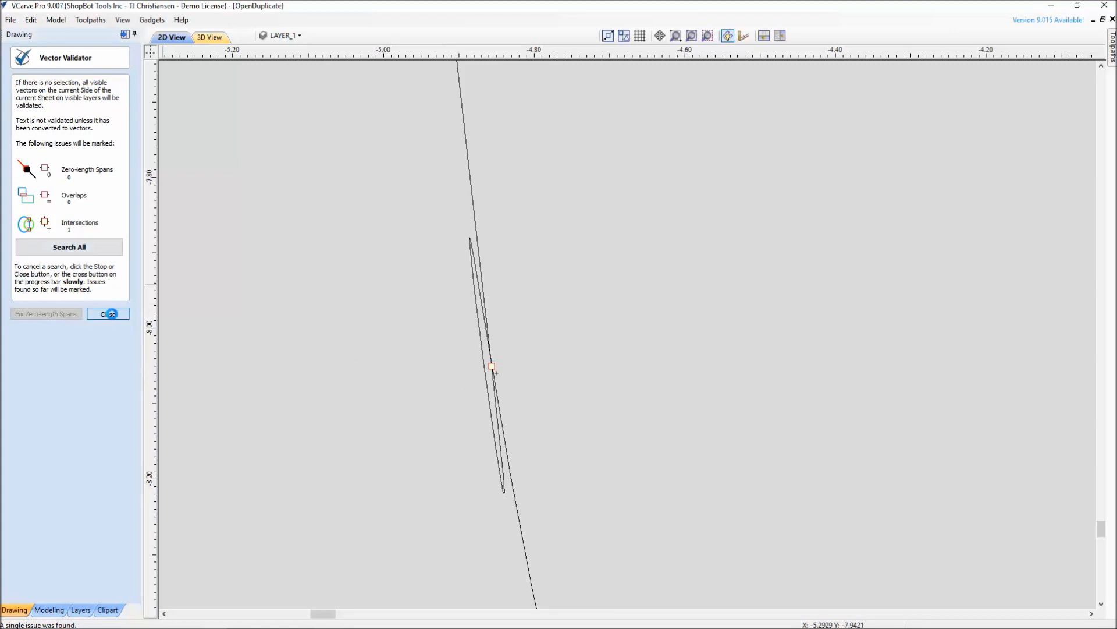
pyautogui.click(107, 314)
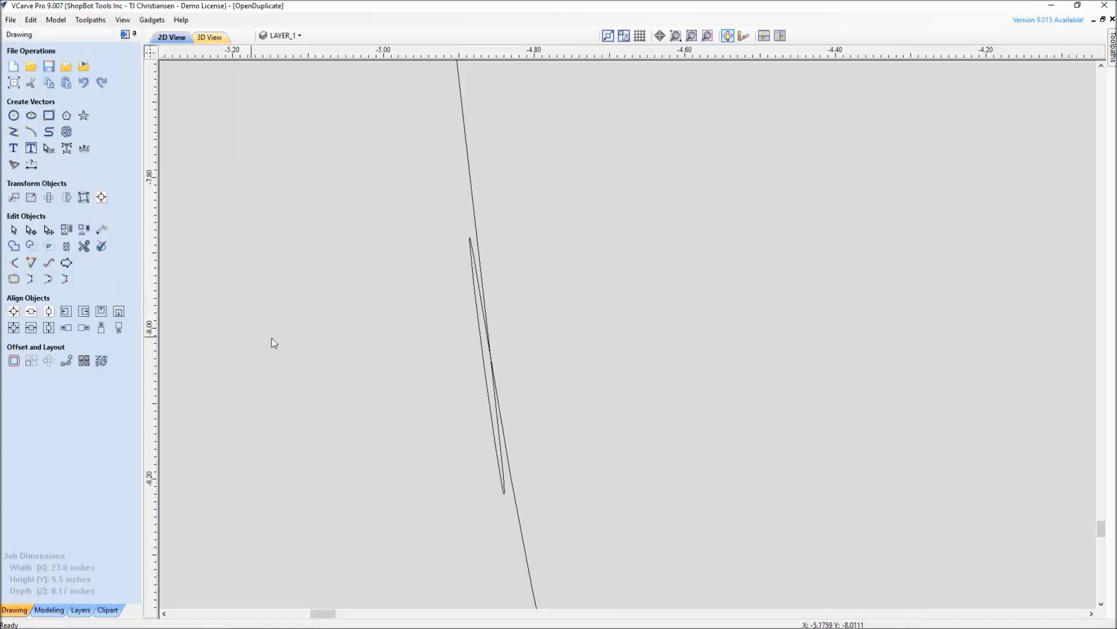
# Step: Try to untangle the crossing on the ribbon's right tail by moving its two nodes apart in node editing, and undo the moves
pyautogui.click(487, 391)
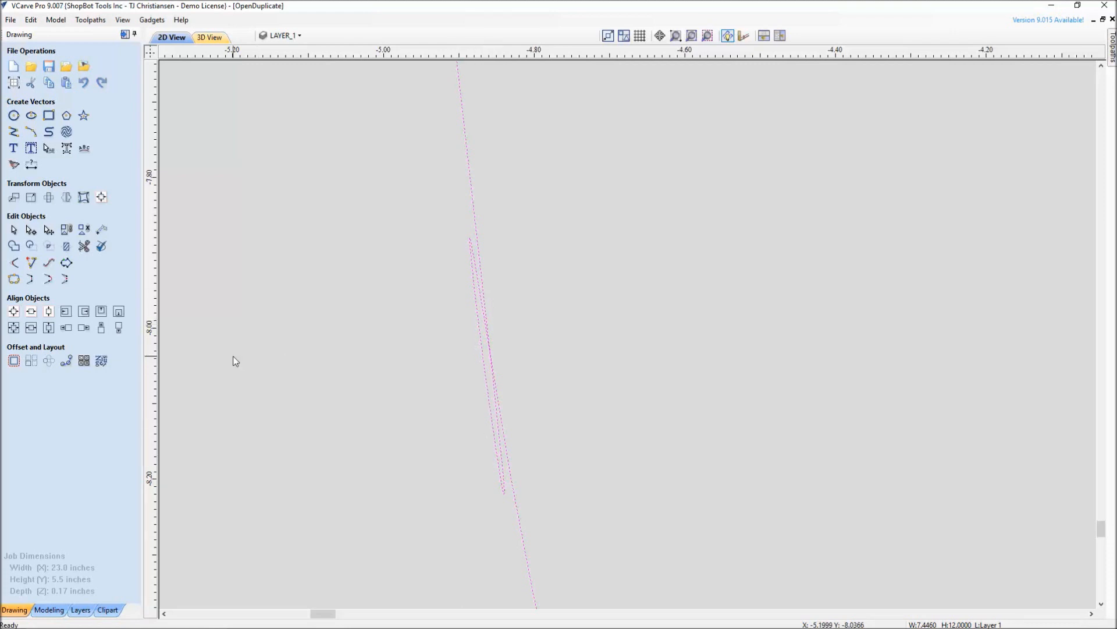
pyautogui.press('n')
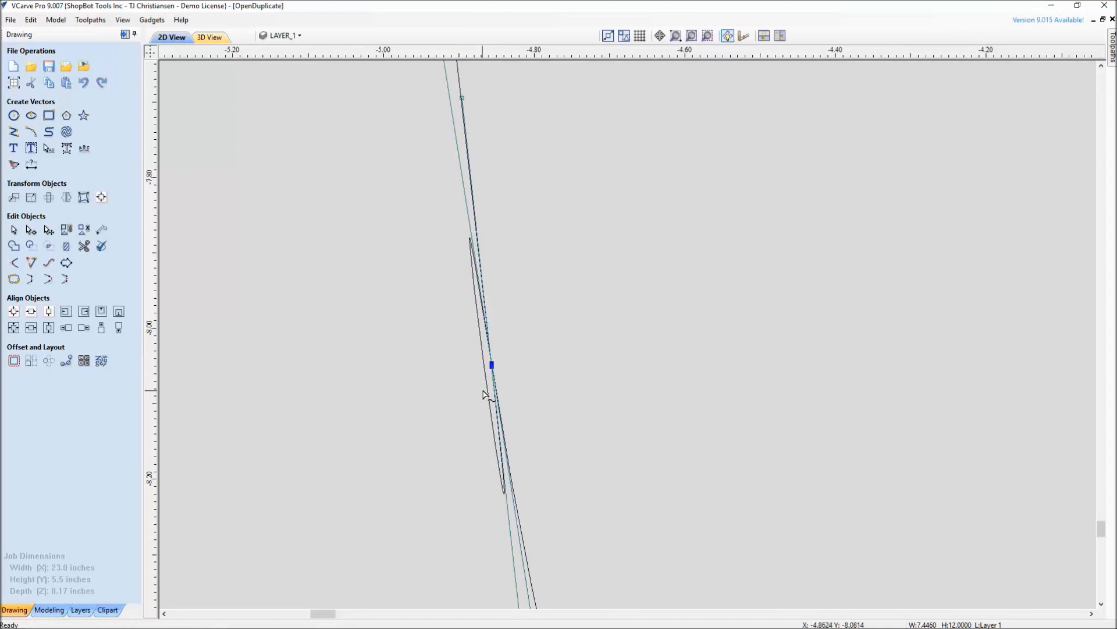
pyautogui.moveTo(558, 360); pyautogui.dragTo(565, 365)
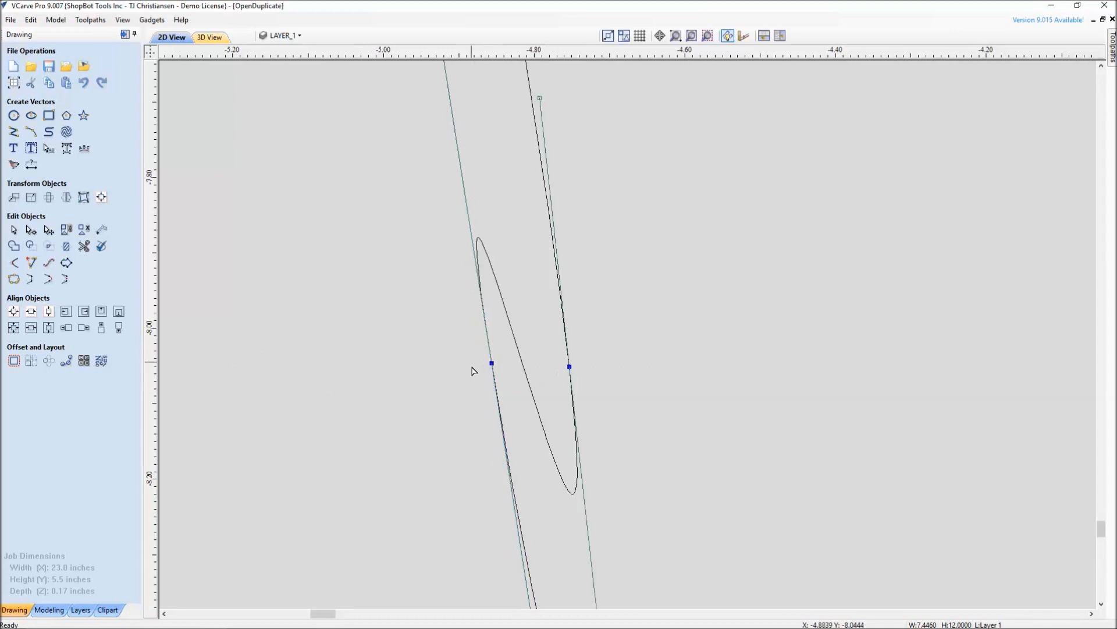
pyautogui.moveTo(489, 366); pyautogui.dragTo(406, 365)
pyautogui.scroll(-5, 407, 373)
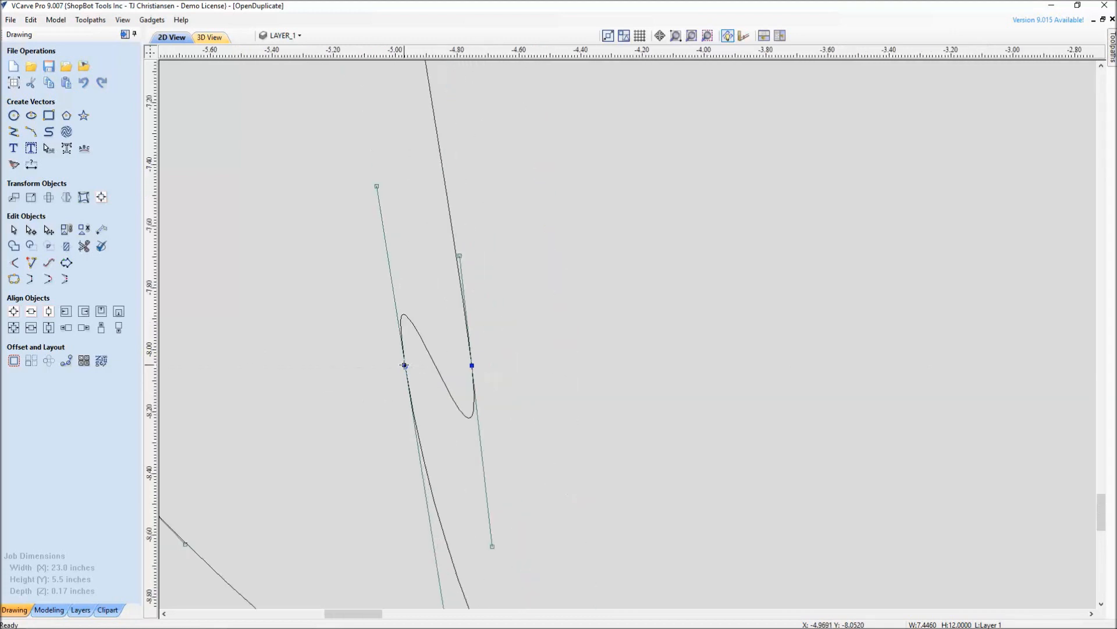
pyautogui.scroll(-2, 408, 382)
pyautogui.moveTo(406, 376); pyautogui.dragTo(455, 376)
pyautogui.hotkey('ctrl', 'z')
pyautogui.hotkey('ctrl', 'z')
pyautogui.hotkey('ctrl', 'z')
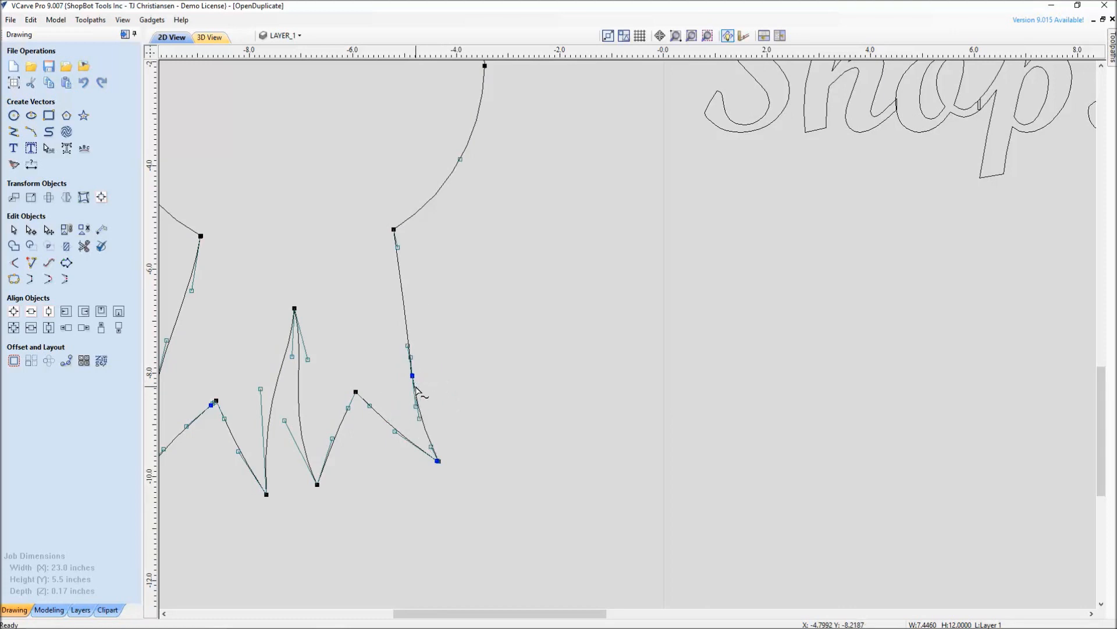
# Step: Cut the ribbon outline just below and just above the tangled crossing on its right tail, and delete the piece between the cuts
pyautogui.scroll(10, 415, 387)
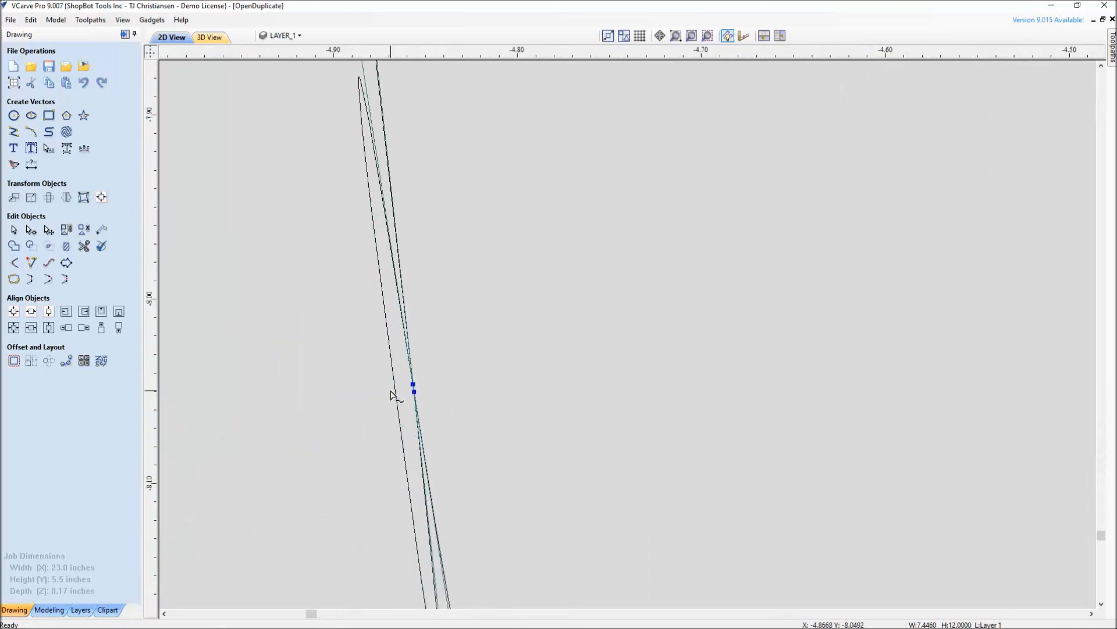
pyautogui.scroll(-8, 391, 394)
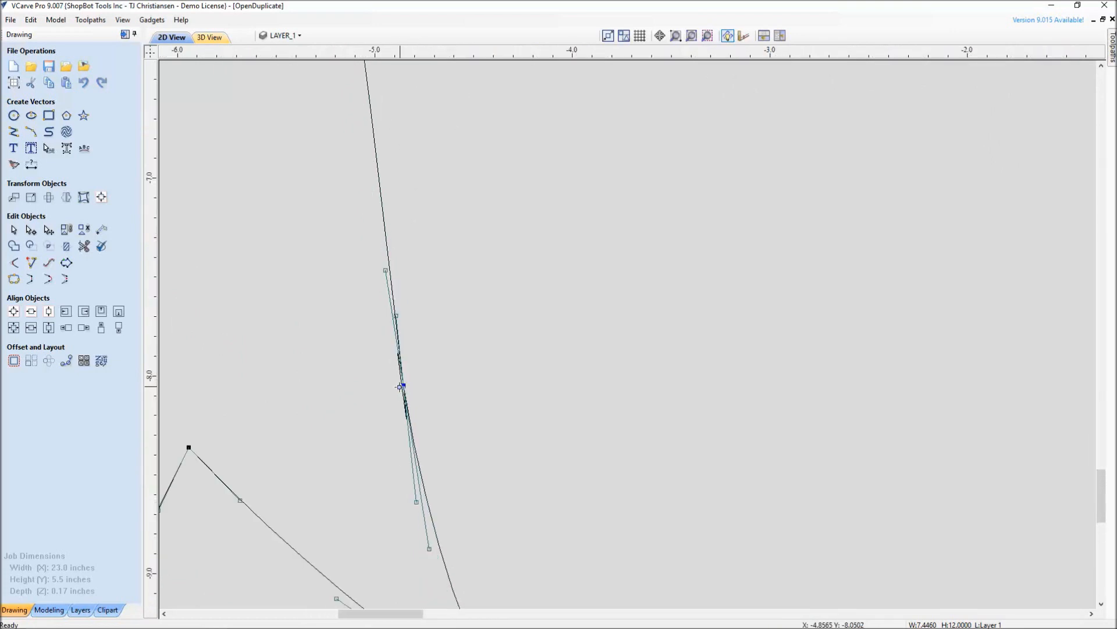
pyautogui.scroll(-3, 415, 321)
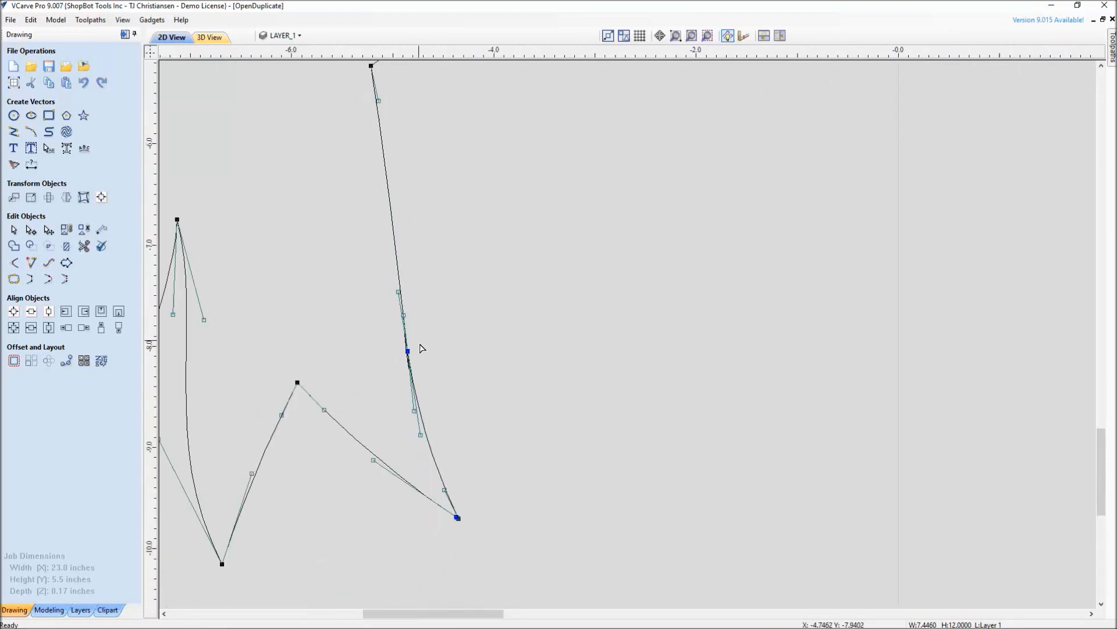
pyautogui.rightClick(424, 429)
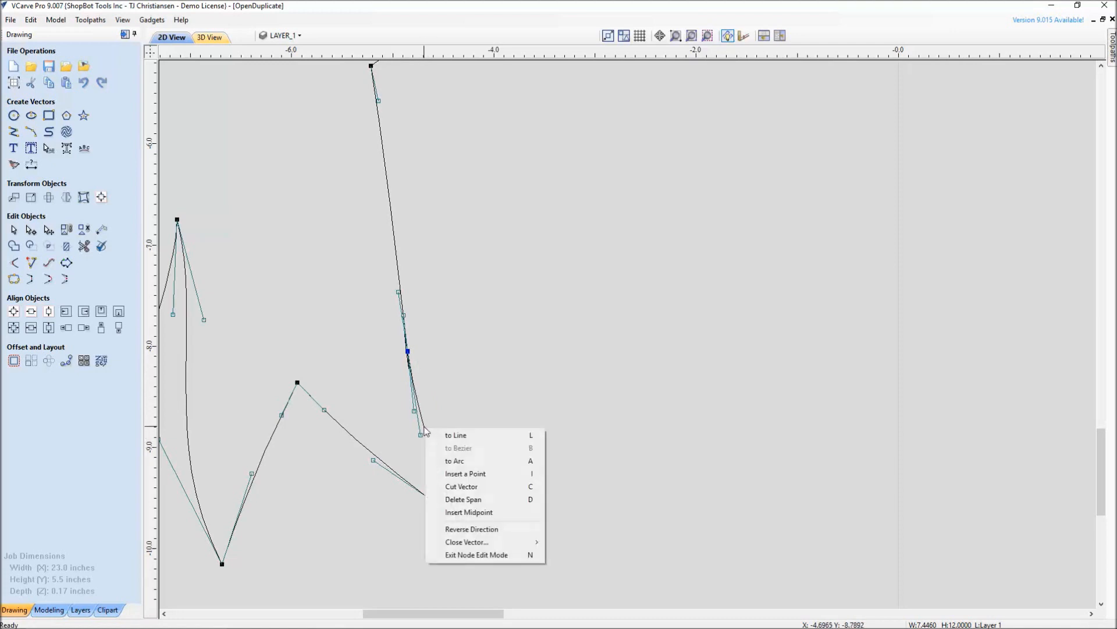
pyautogui.click(456, 488)
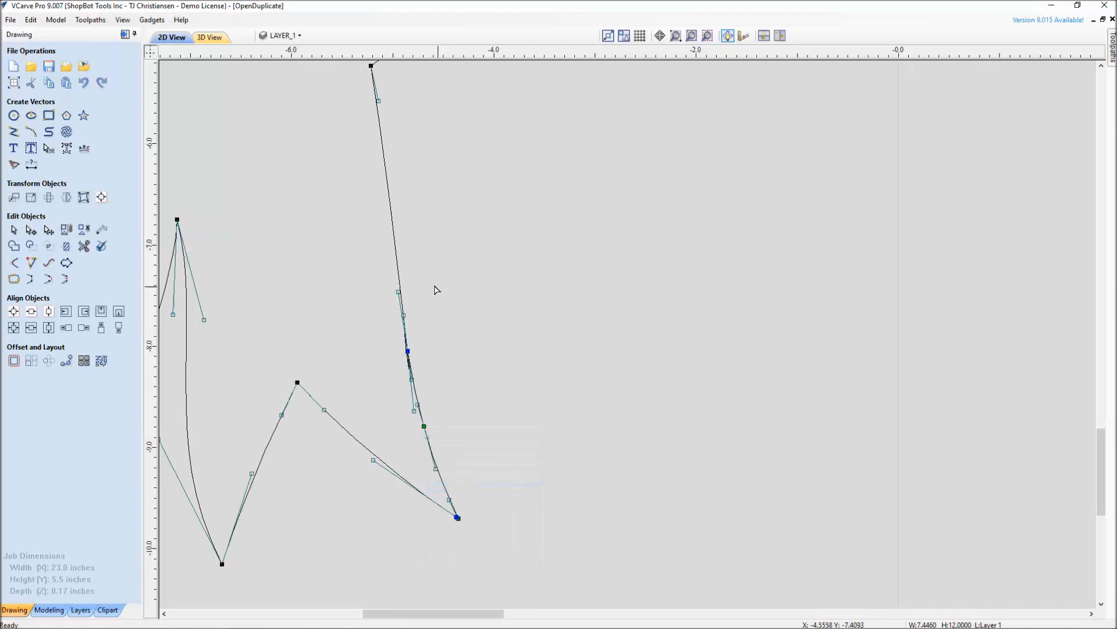
pyautogui.rightClick(400, 264)
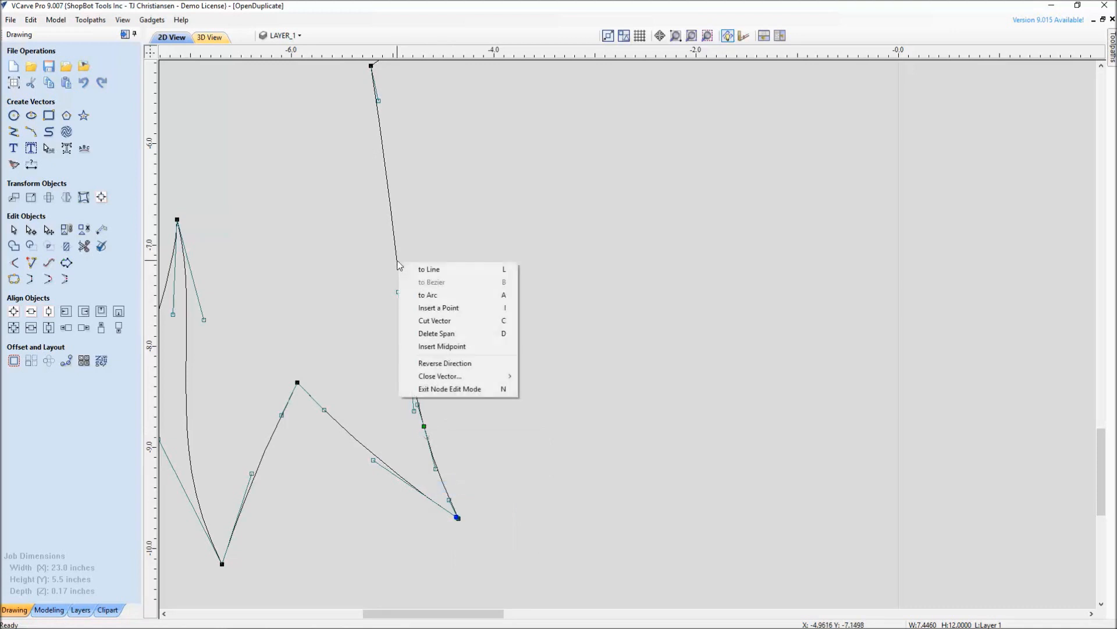
pyautogui.click(425, 321)
pyautogui.click(408, 352)
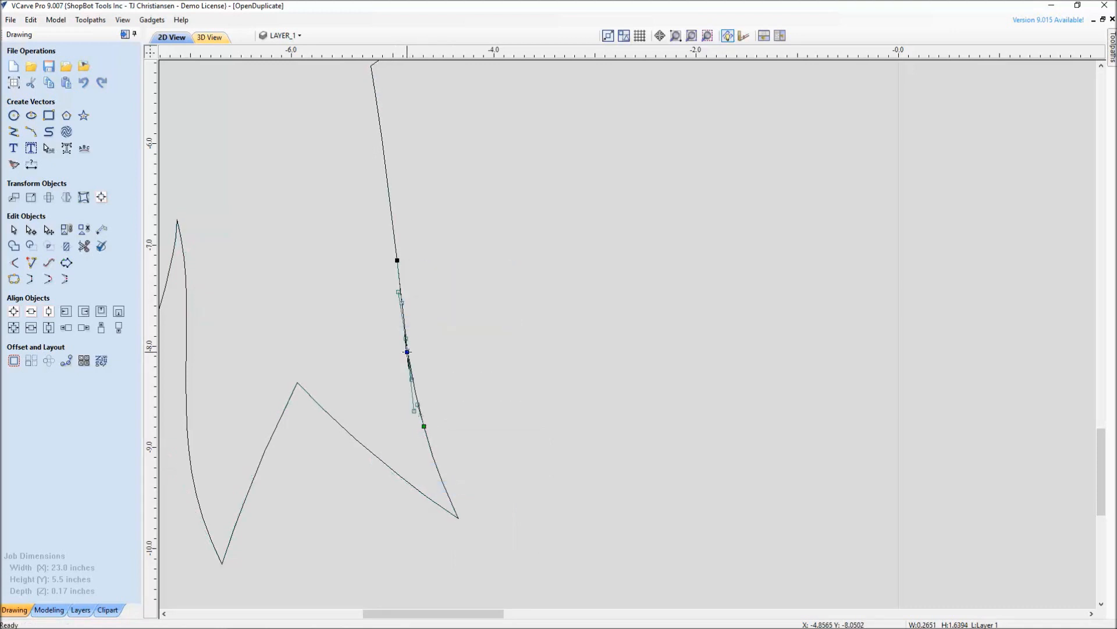
pyautogui.press('Delete')
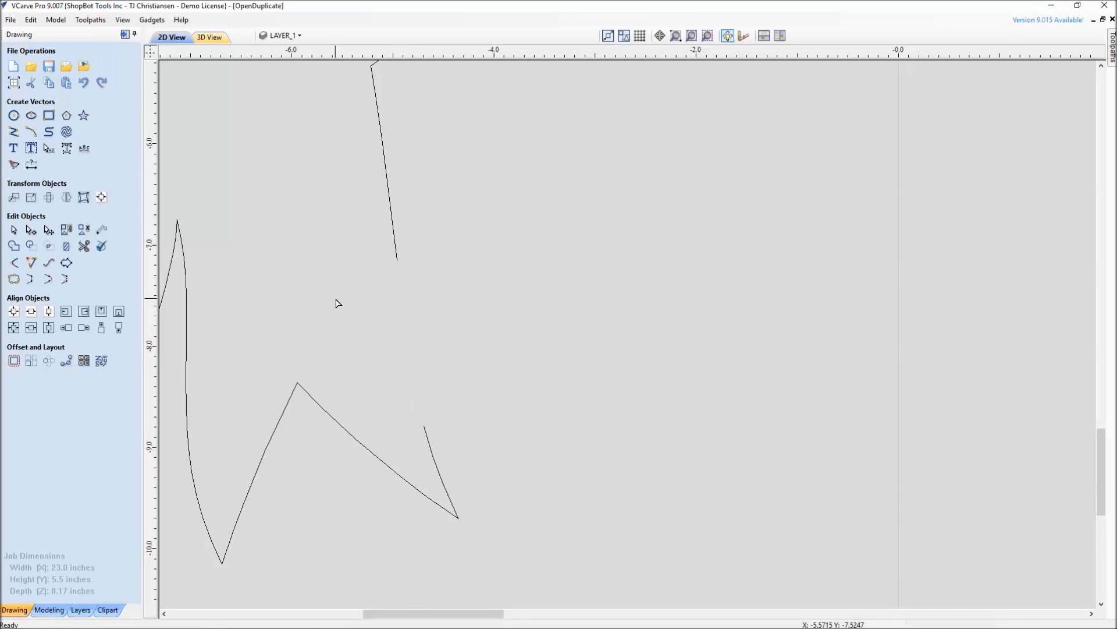
# Step: Close the gap in the ribbon's right tail with a smooth curve in node editing
pyautogui.click(393, 239)
pyautogui.rightClick(394, 238)
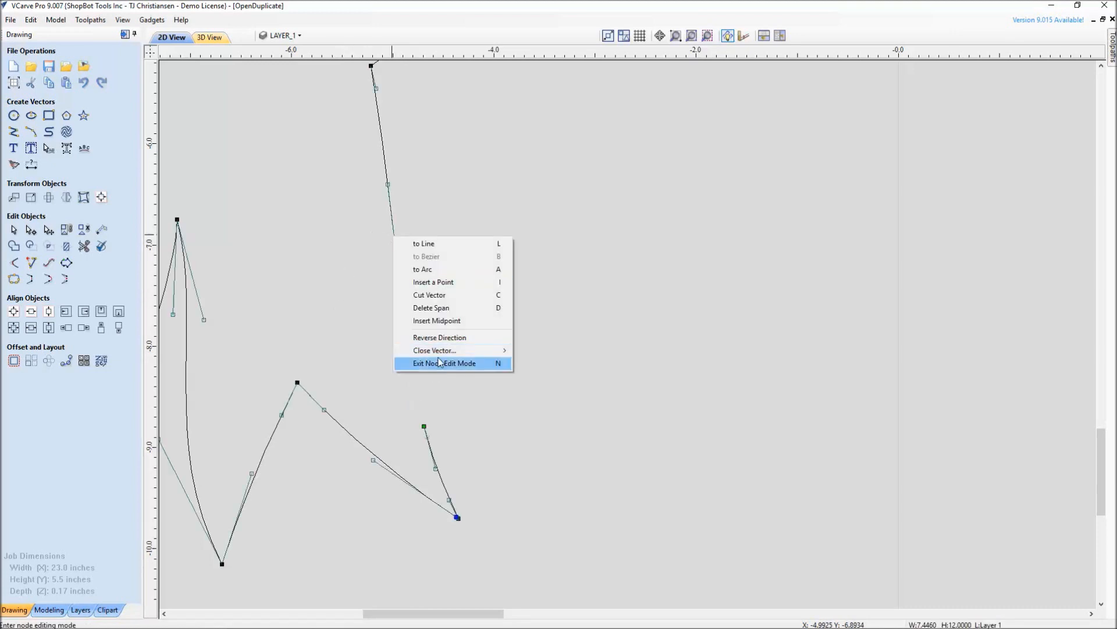
pyautogui.moveTo(444, 355)
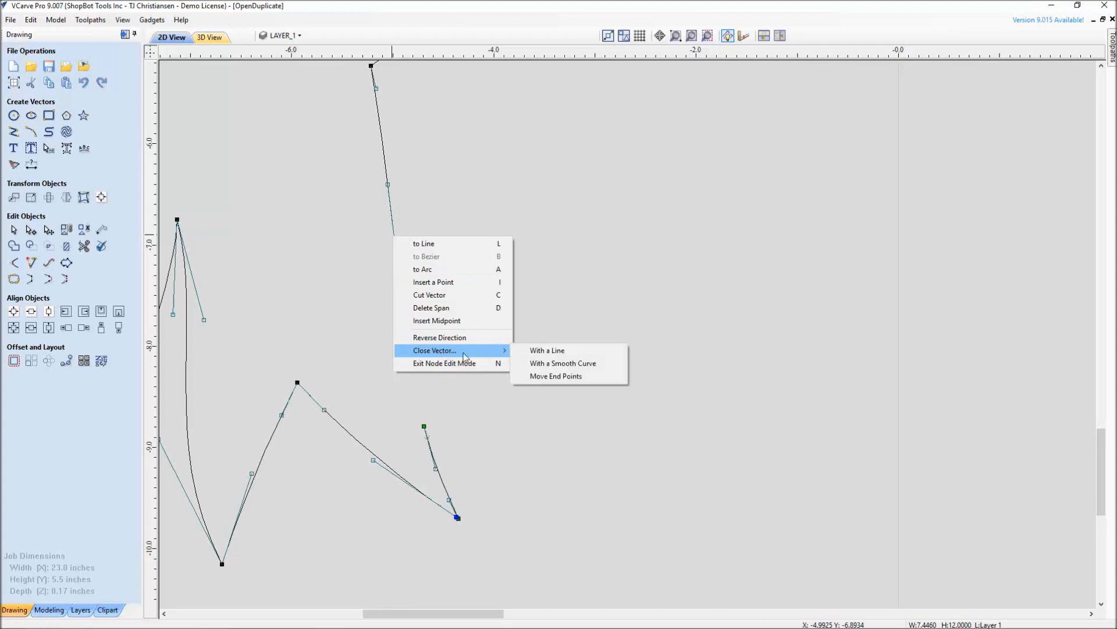
pyautogui.click(553, 363)
# Step: Select the repaired ribbon outline and search it again for issues with the Vector Validator
pyautogui.scroll(-4, 448, 301)
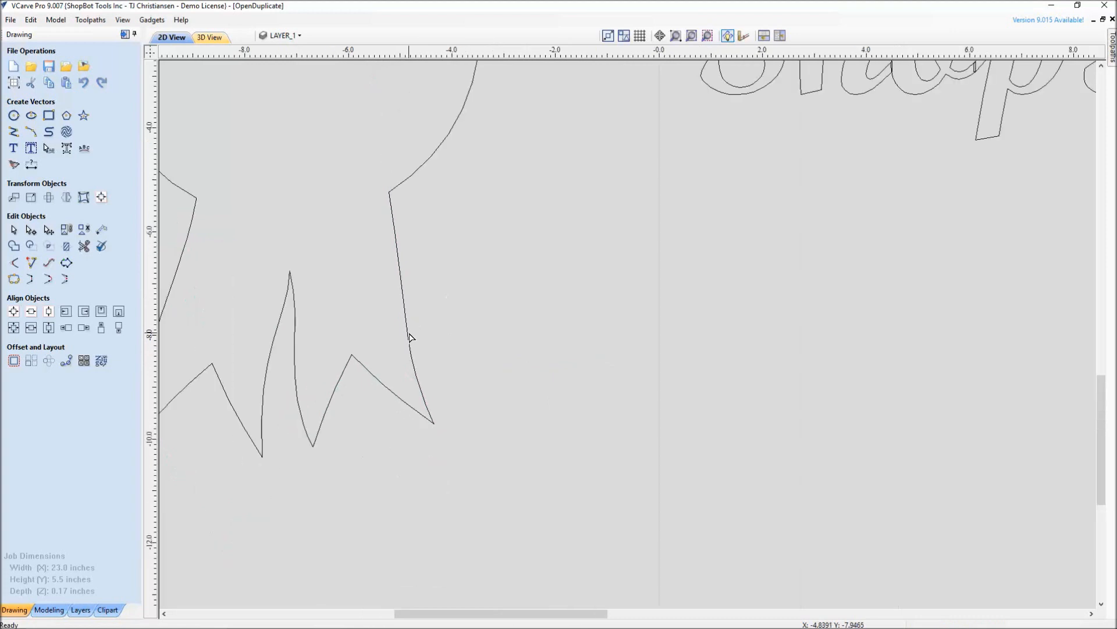
pyautogui.scroll(-5, 473, 415)
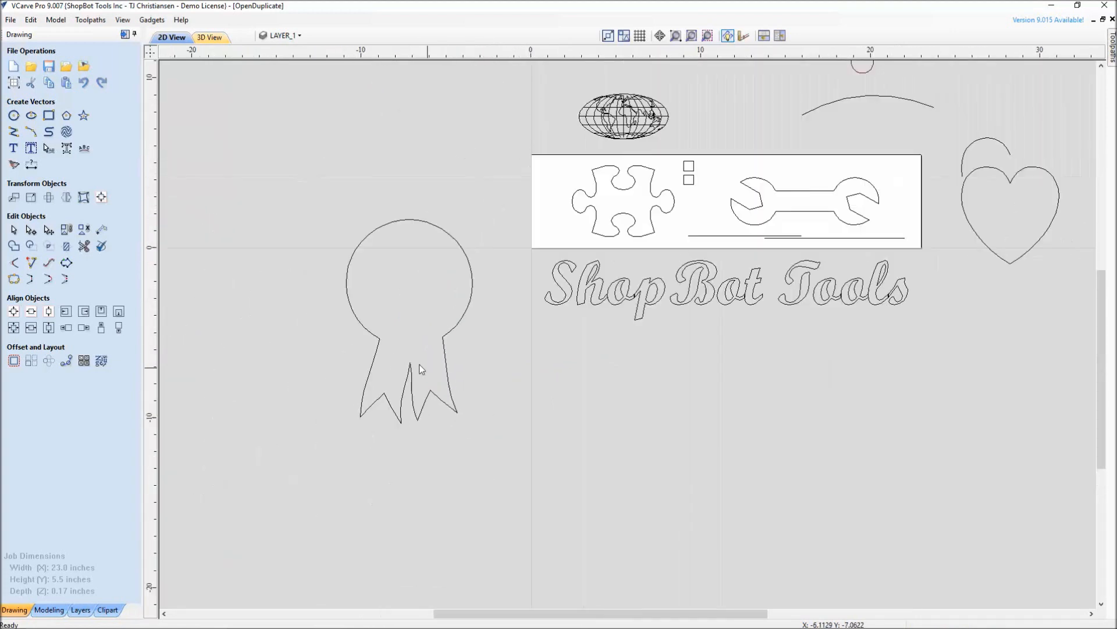
pyautogui.moveTo(297, 186); pyautogui.dragTo(488, 442)
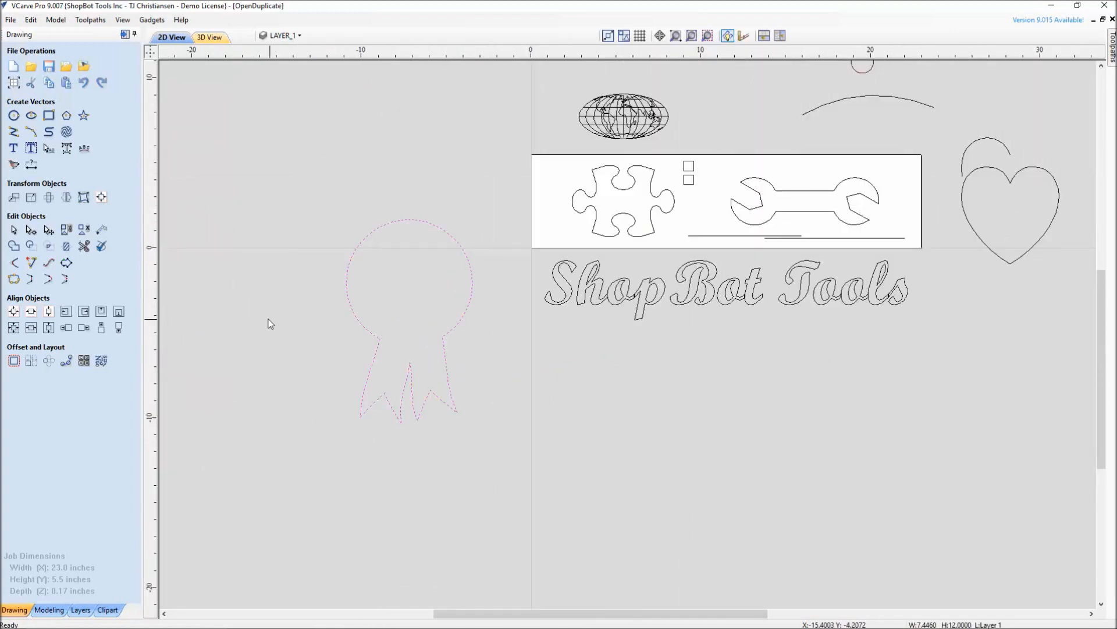
pyautogui.click(100, 249)
pyautogui.click(79, 248)
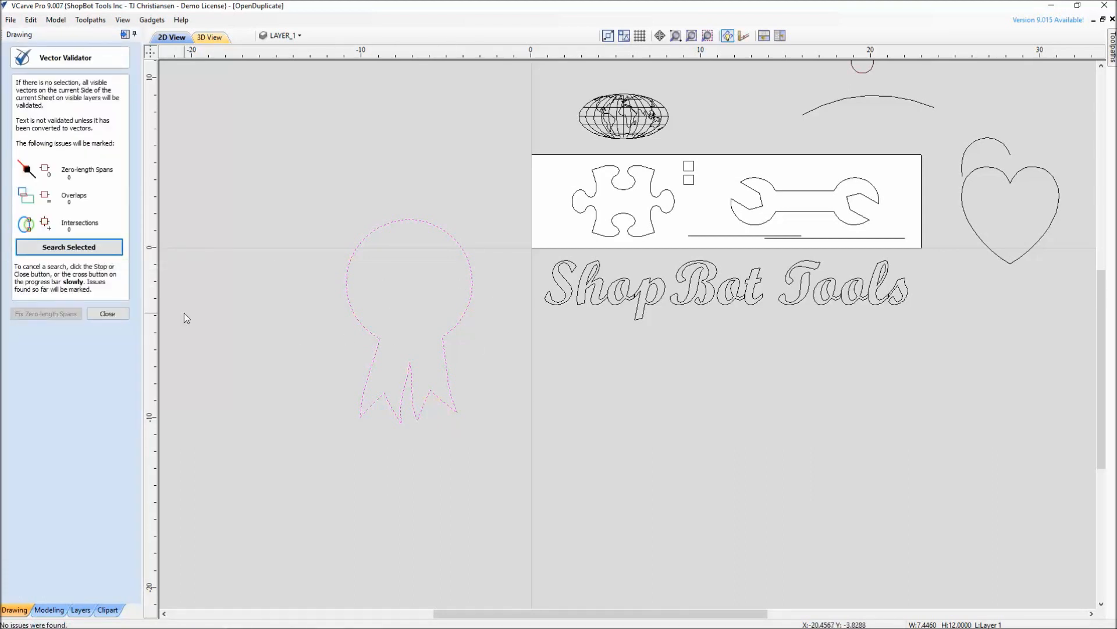
# Step: Select the whole globe drawing, search it for issues with the Vector Validator, and close the validator
pyautogui.click(507, 506)
pyautogui.scroll(5, 507, 506)
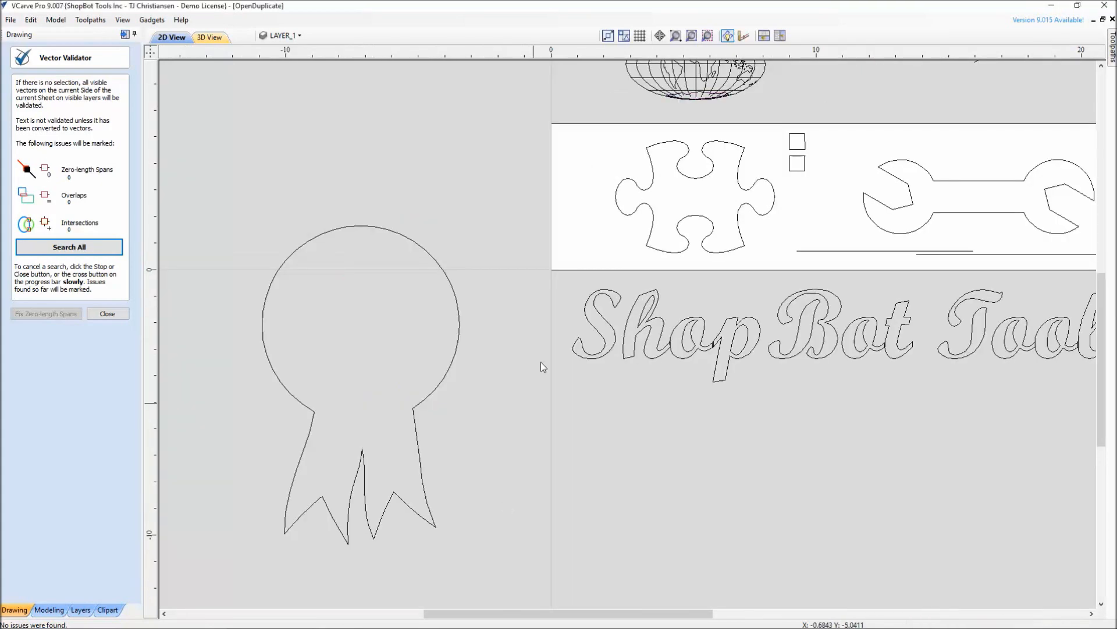
pyautogui.scroll(5, 576, 424)
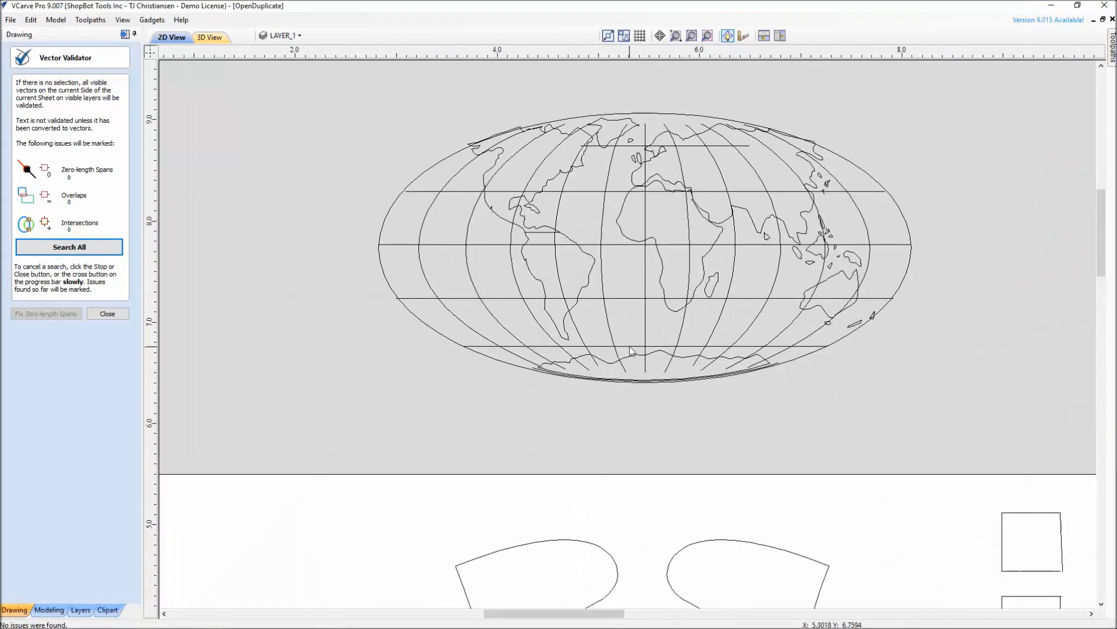
pyautogui.moveTo(279, 138); pyautogui.dragTo(950, 521)
pyautogui.click(73, 248)
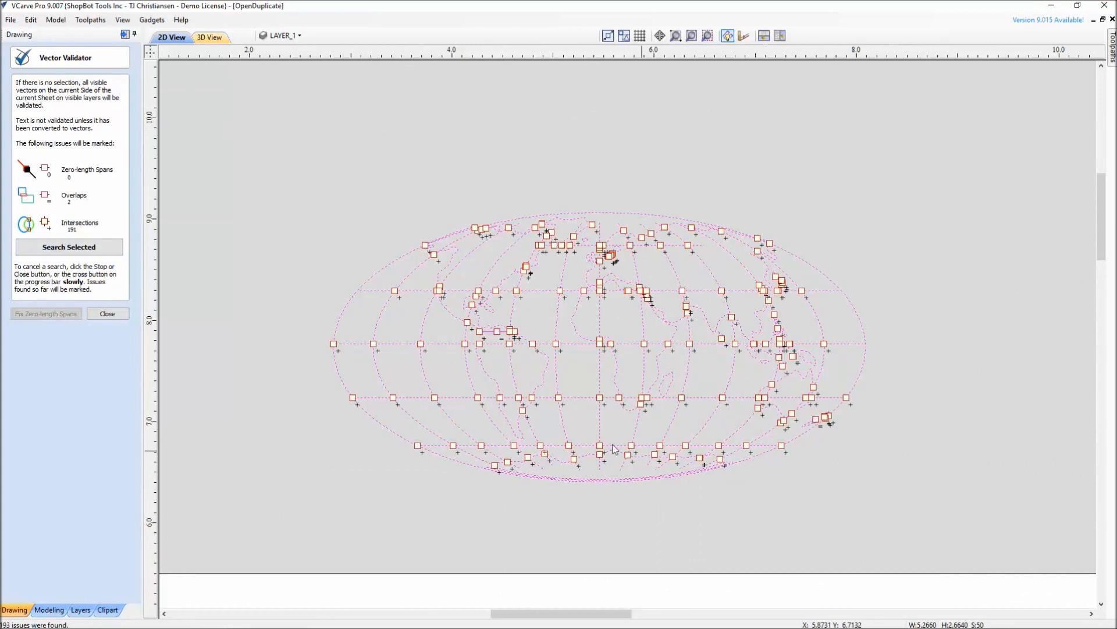
pyautogui.click(105, 315)
pyautogui.click(294, 477)
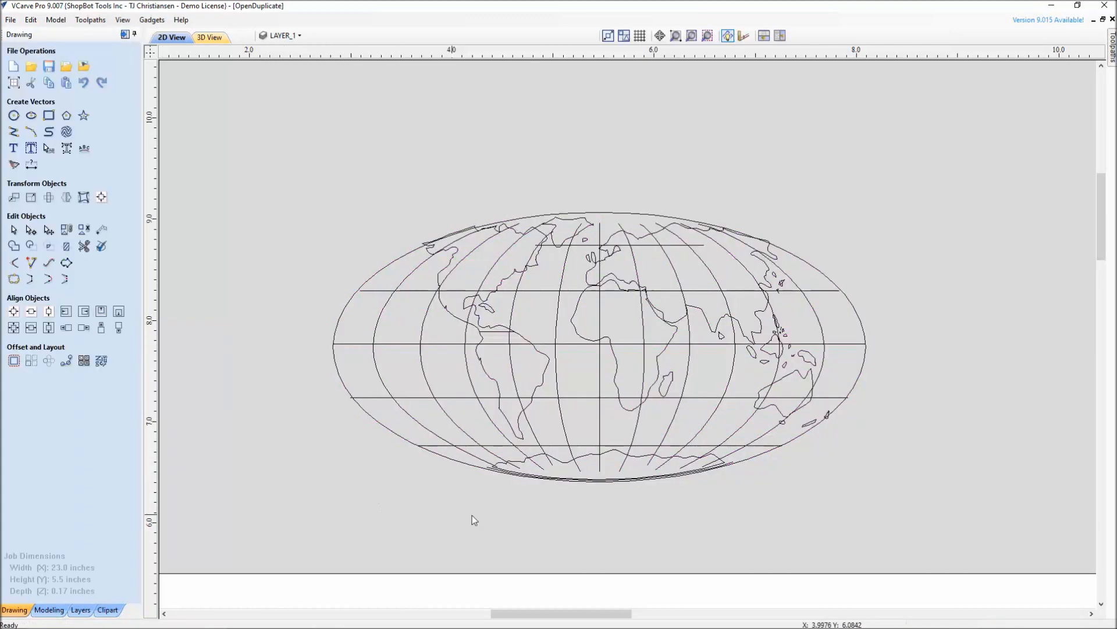
# Step: Examine the crossing lines and small landmass outlines of the globe up close, especially near its lower right edge
pyautogui.scroll(2, 828, 422)
pyautogui.scroll(1, 846, 417)
pyautogui.scroll(3, 689, 421)
pyautogui.scroll(-3, 696, 409)
pyautogui.moveTo(509, 602); pyautogui.dragTo(530, 458, button='middle')
pyautogui.scroll(2, 472, 476)
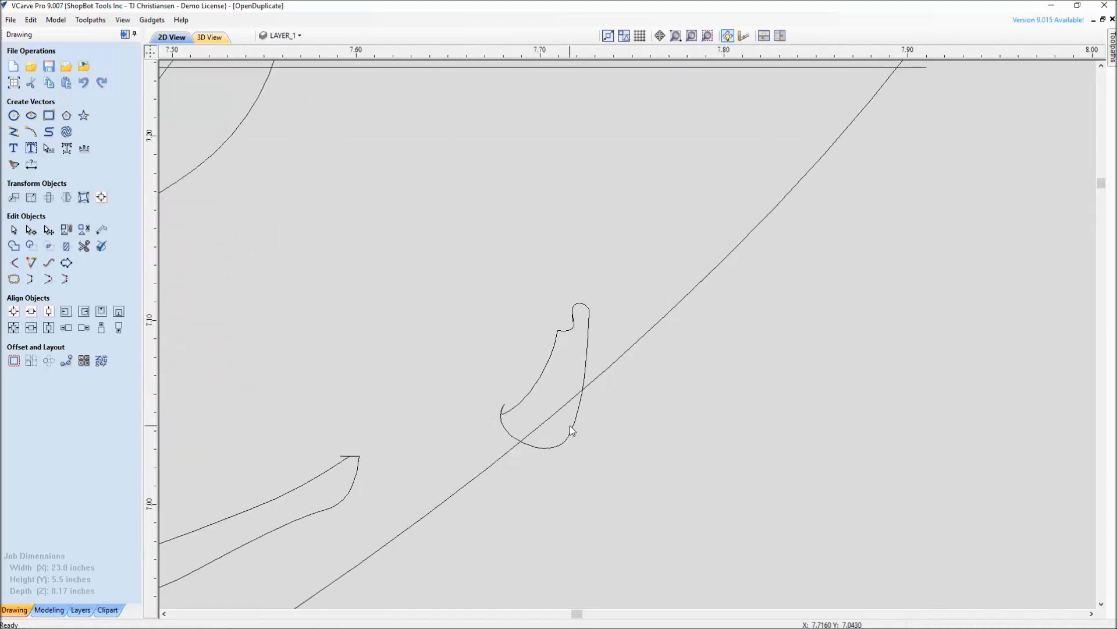
pyautogui.scroll(-6, 274, 595)
pyautogui.moveTo(272, 591); pyautogui.dragTo(688, 534, button='middle')
pyautogui.scroll(-1, 688, 534)
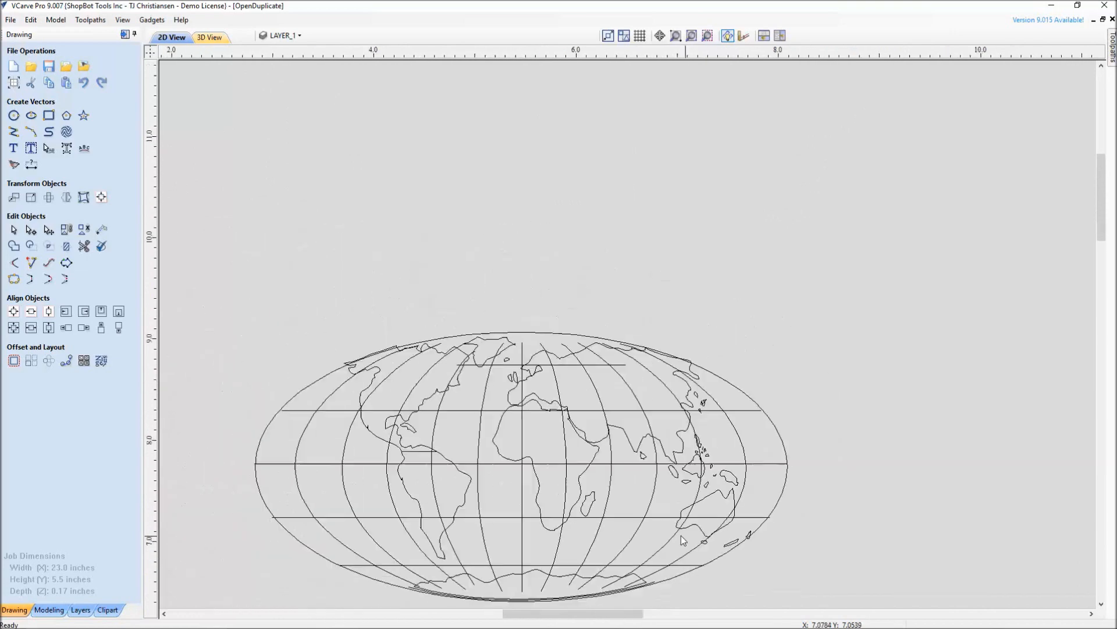
pyautogui.scroll(1, 352, 373)
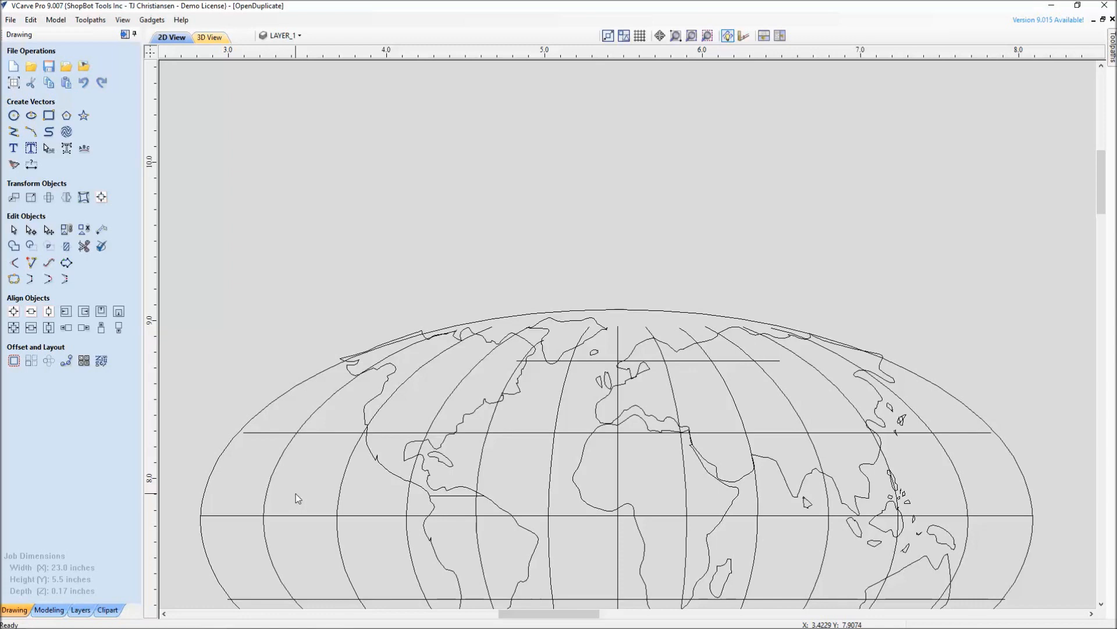
# Step: Look over the whole drawing, from the globe above the material to the puzzle piece, squares, wrench and script lettering
pyautogui.scroll(-8, 450, 408)
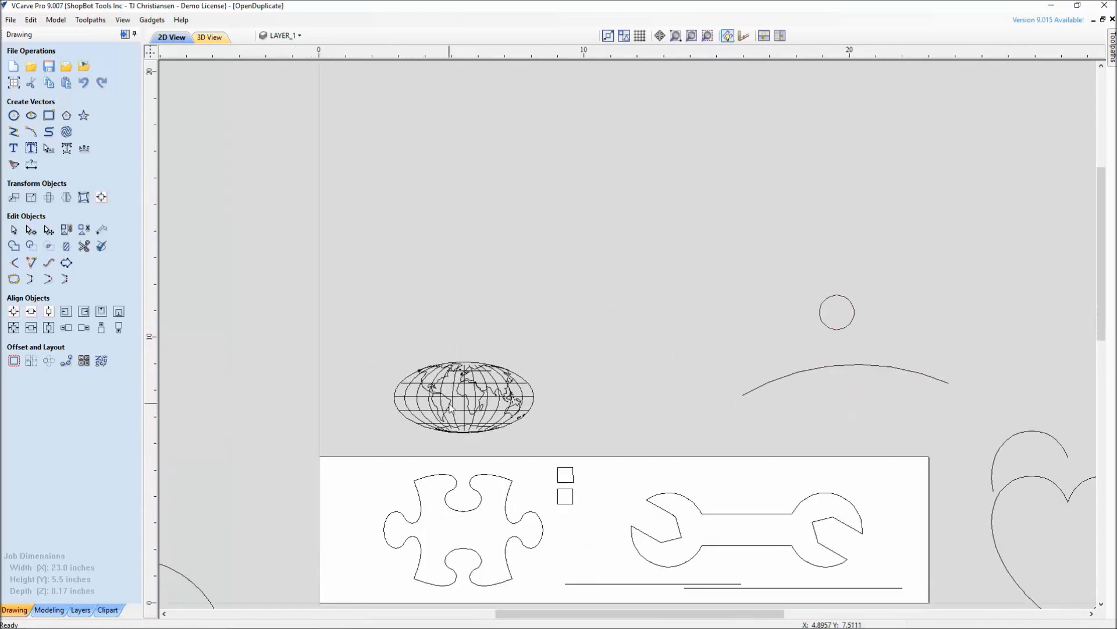
pyautogui.scroll(-4, 450, 407)
pyautogui.moveTo(507, 427); pyautogui.dragTo(508, 361, button='middle')
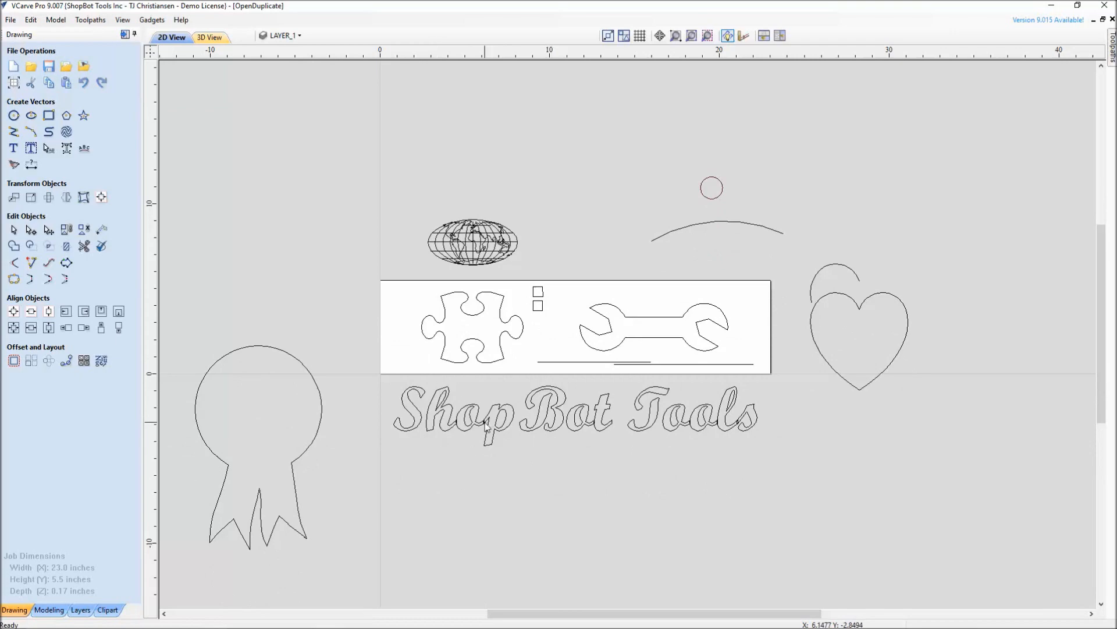
pyautogui.scroll(4, 550, 328)
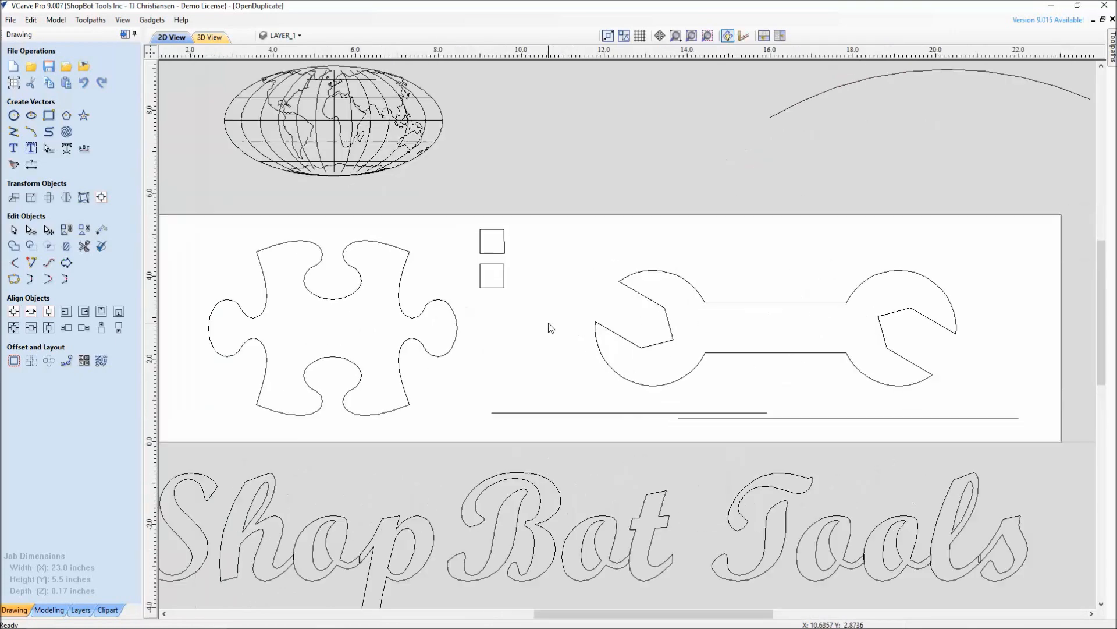
pyautogui.scroll(1, 550, 328)
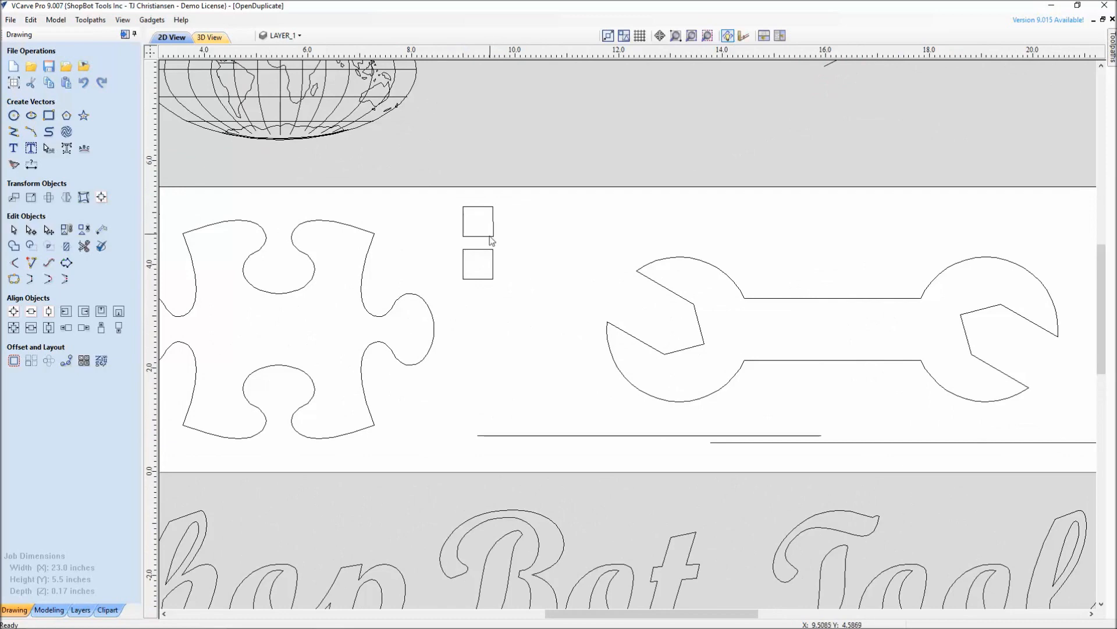
pyautogui.scroll(-2, 569, 325)
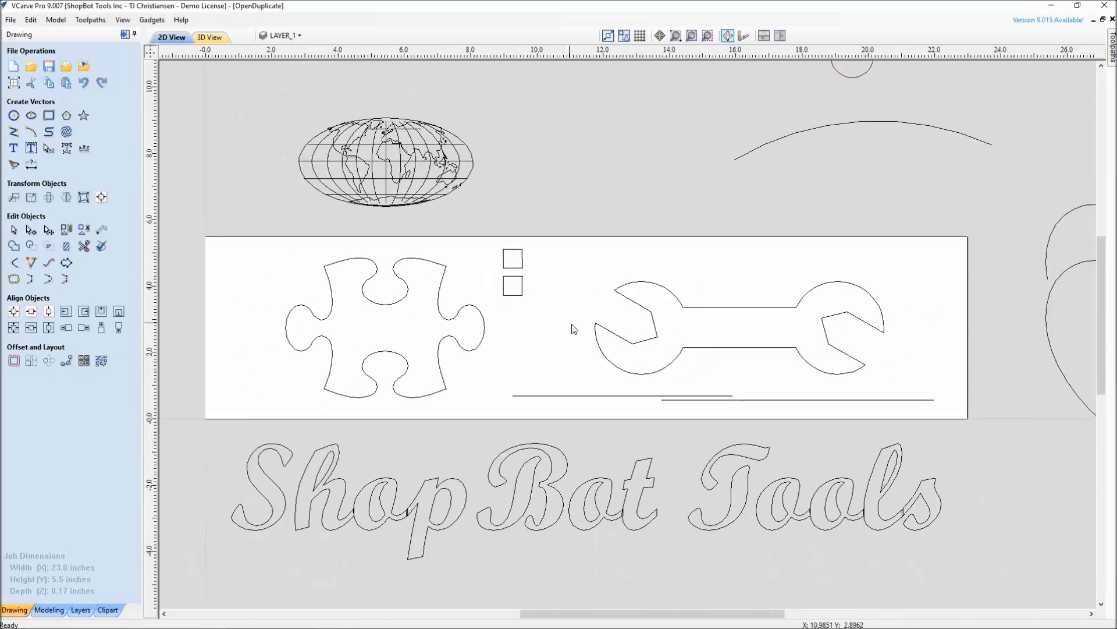
pyautogui.moveTo(575, 329); pyautogui.dragTo(579, 396, button='middle')
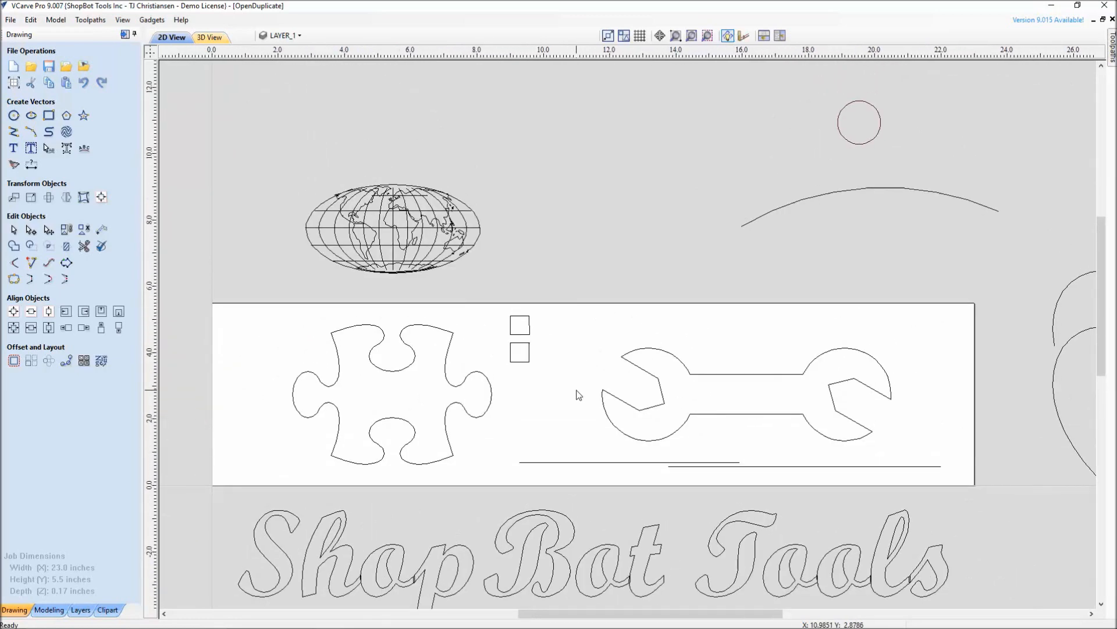
pyautogui.scroll(-3, 578, 395)
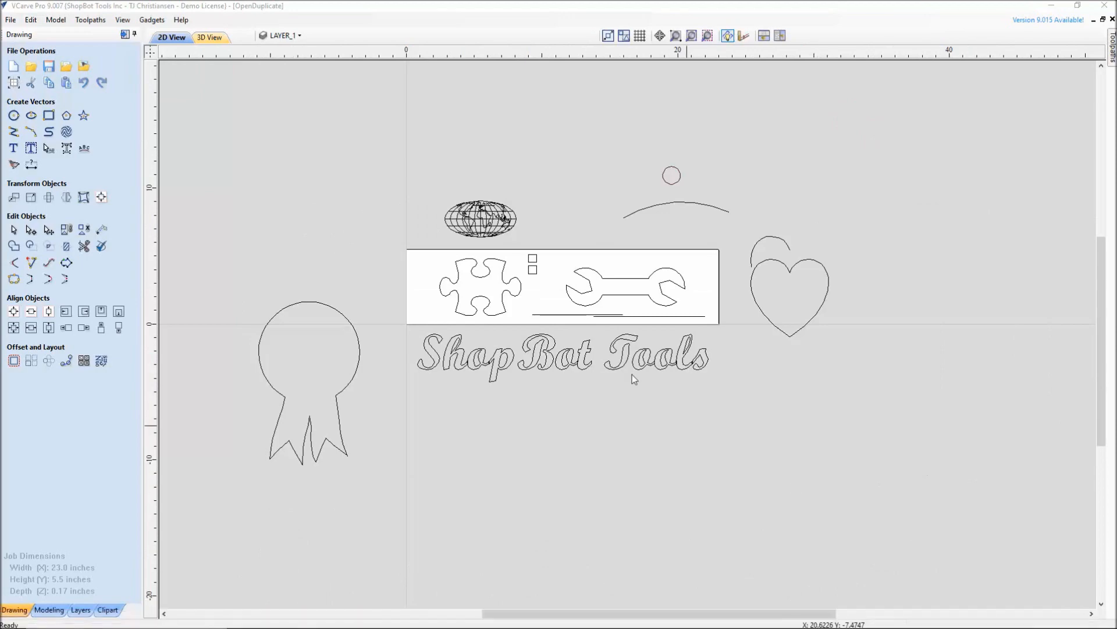
# Step: Select the ShopBot Tools lettering, examine the overlaps where its script letters join, and bring up the toolpath list
pyautogui.scroll(5, 632, 374)
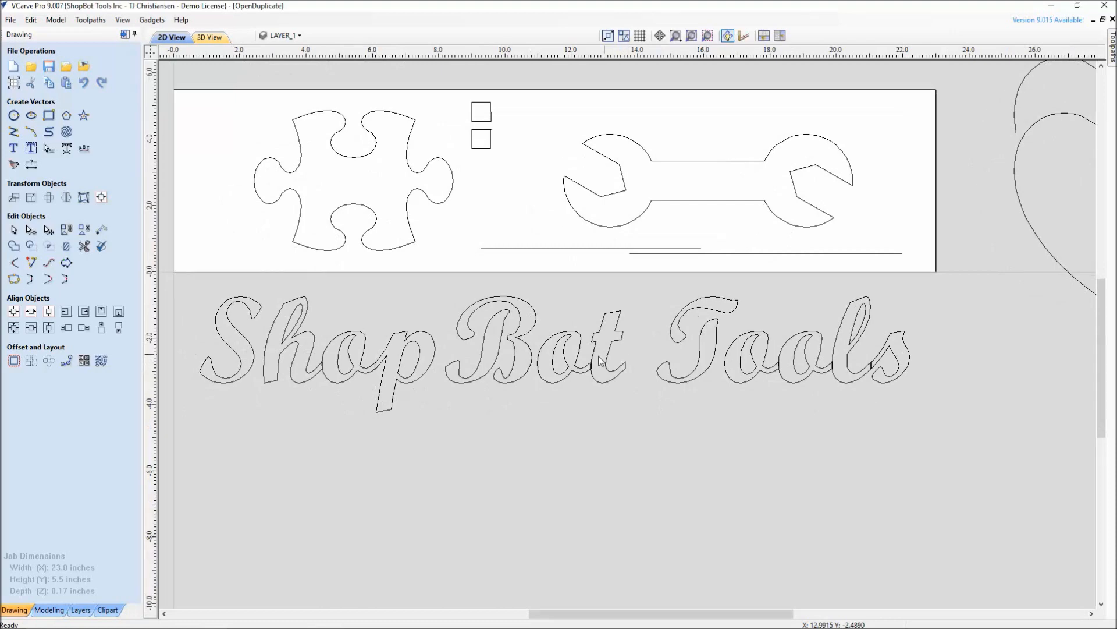
pyautogui.click(524, 379)
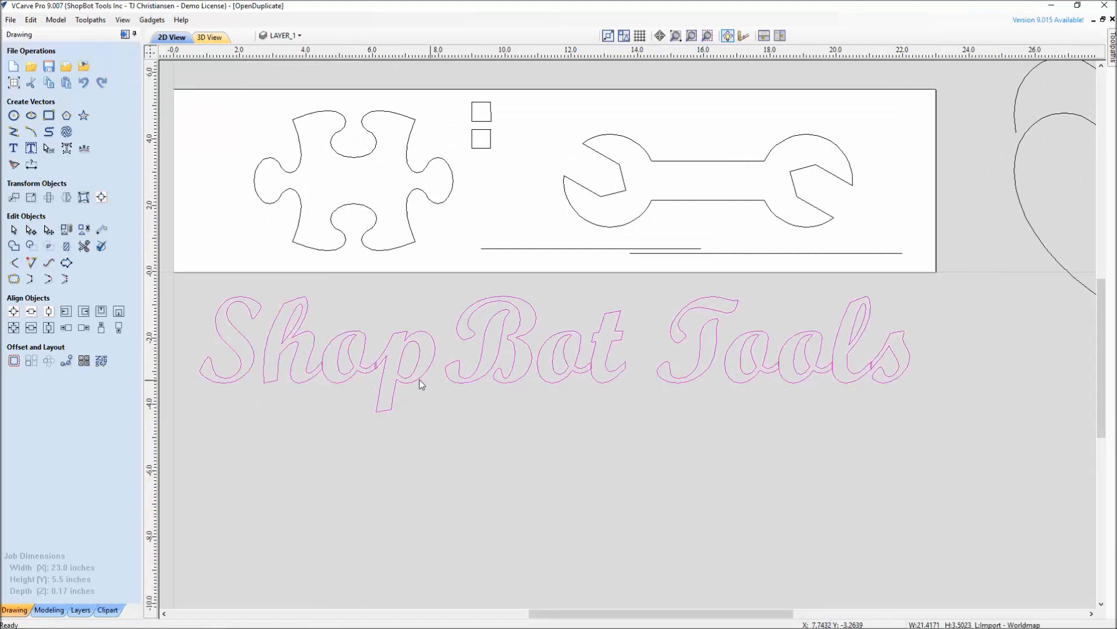
pyautogui.scroll(2, 292, 376)
pyautogui.scroll(3, 294, 379)
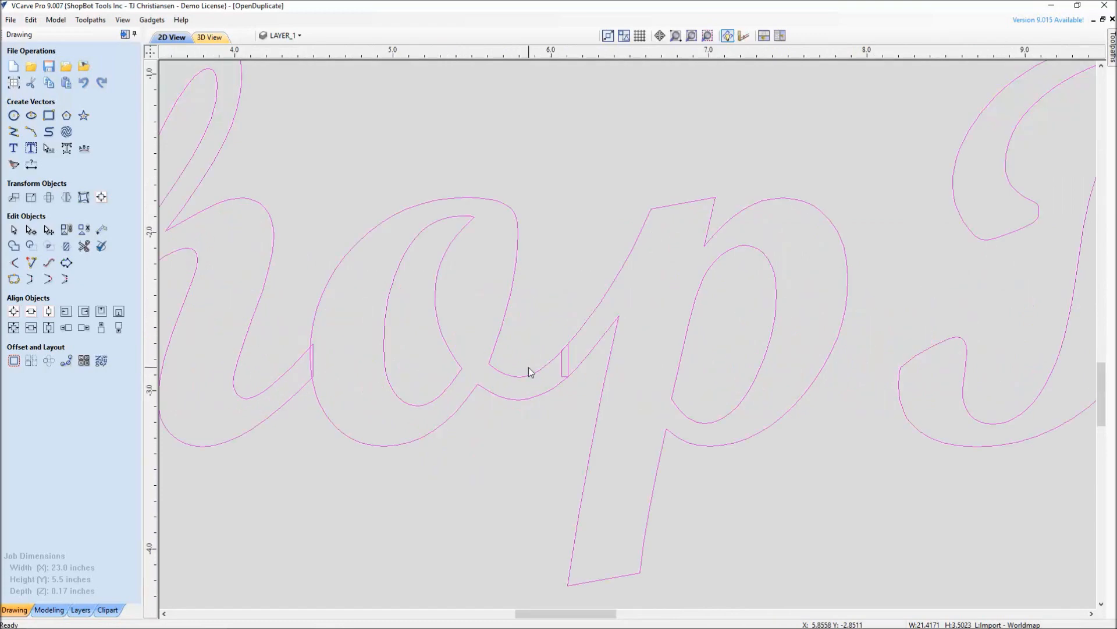
pyautogui.scroll(-5, 599, 361)
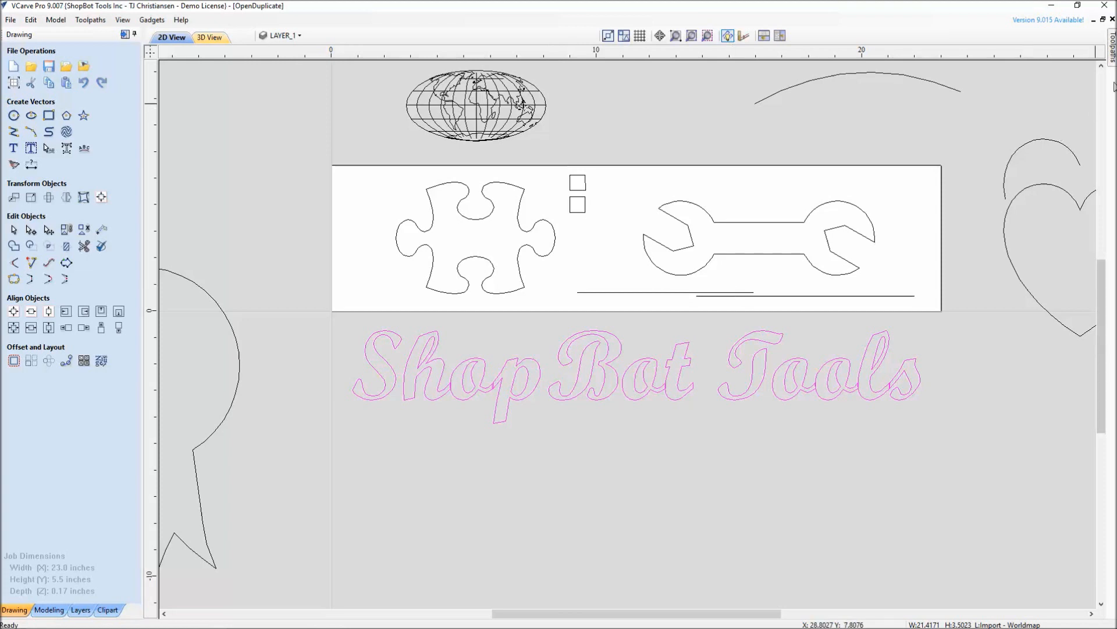
pyautogui.click(1112, 70)
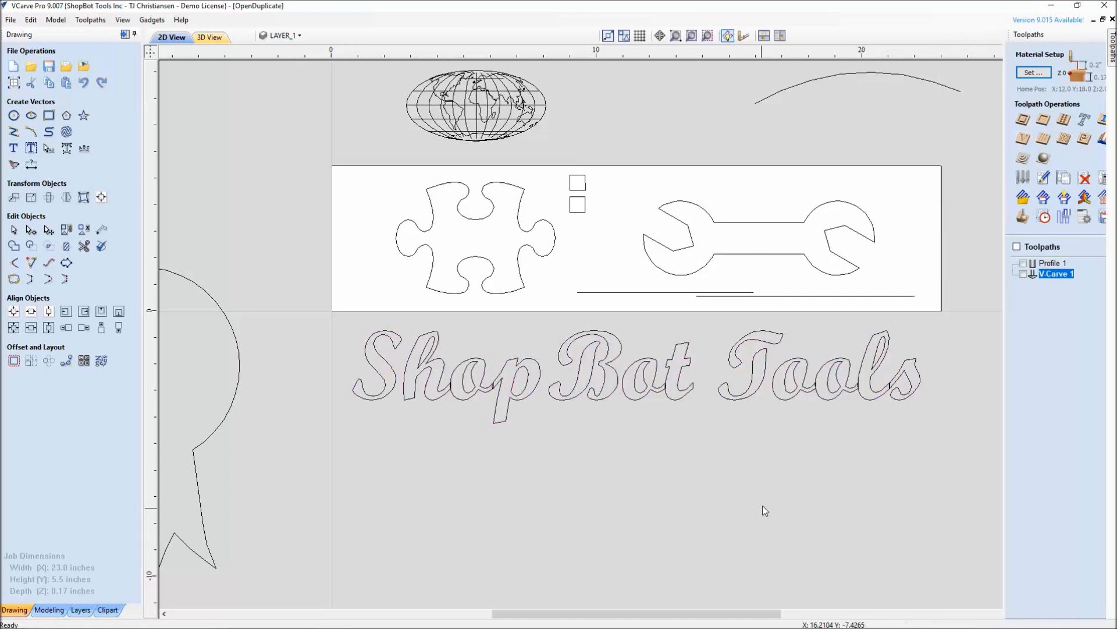
# Step: Select the ShopBot Tools lettering and break it into separate outlines that can be selected individually
pyautogui.scroll(2, 657, 494)
pyautogui.moveTo(669, 491); pyautogui.dragTo(793, 492, button='middle')
pyautogui.scroll(-2, 792, 493)
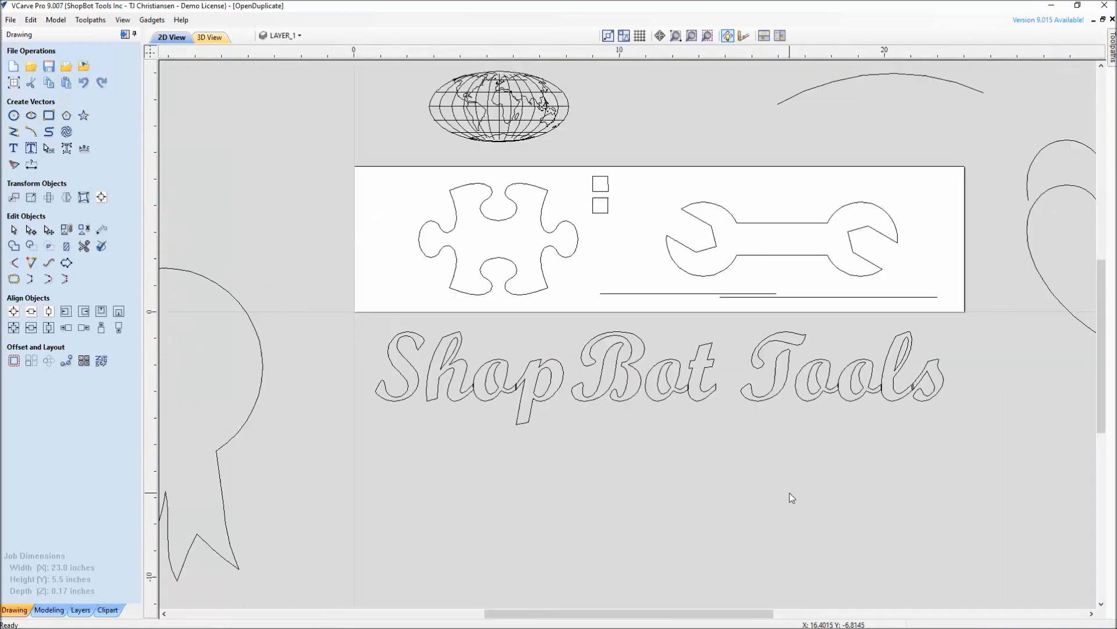
pyautogui.click(830, 396)
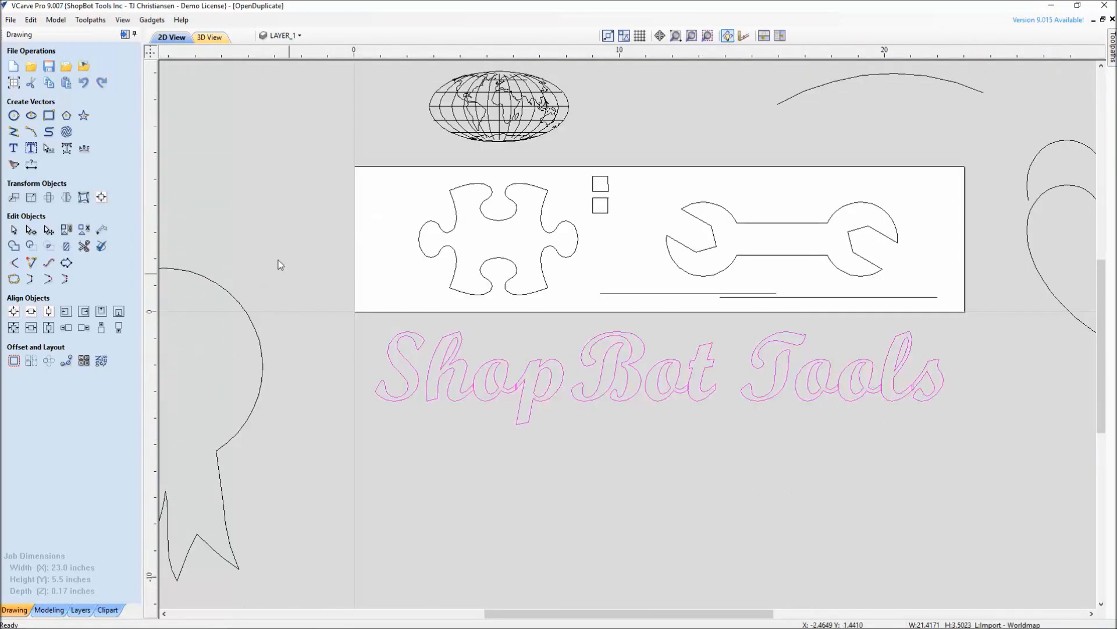
pyautogui.click(67, 149)
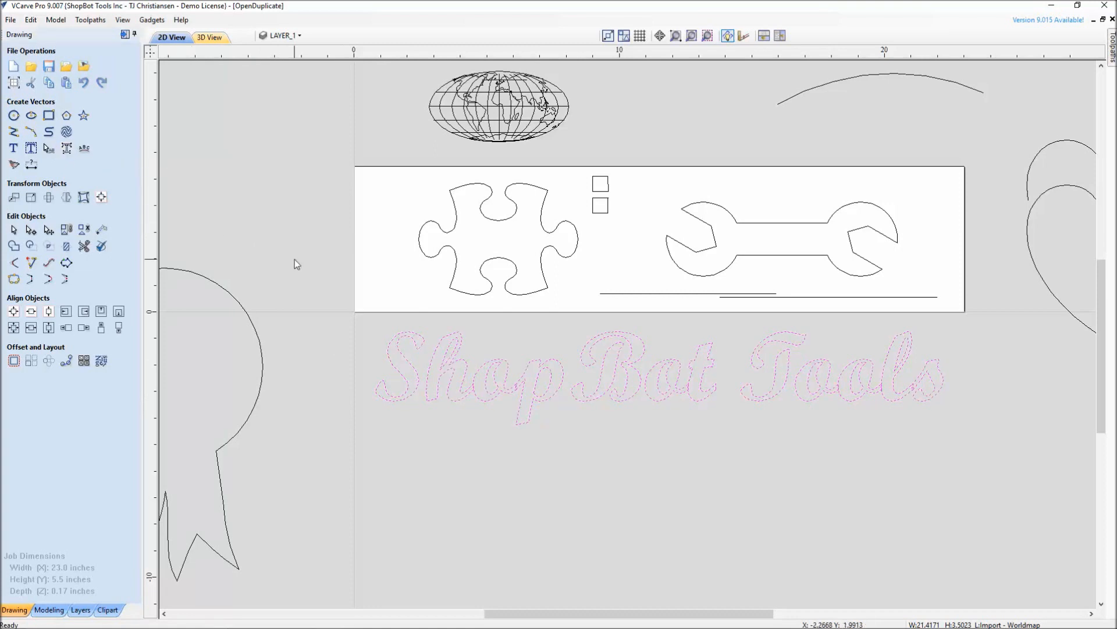
# Step: Deselect the inner openings of the h, the p, the l and every o, keeping the other lettering outlines selected
pyautogui.scroll(2, 910, 357)
pyautogui.keyDown('shift'); pyautogui.click(900, 359); pyautogui.keyUp('shift')
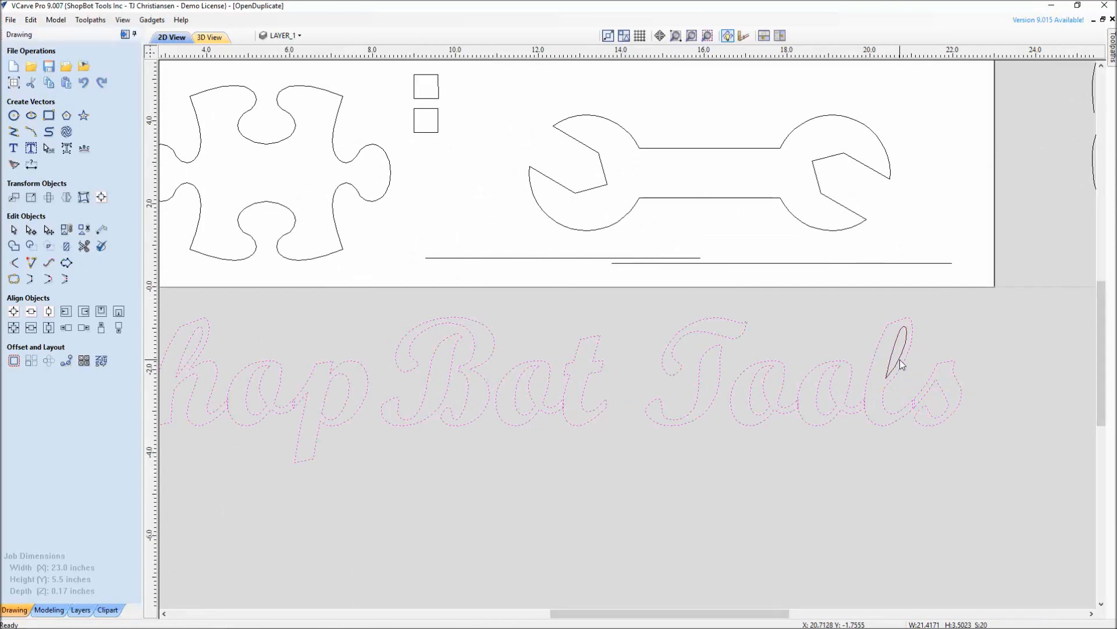
pyautogui.keyDown('shift'); pyautogui.click(832, 390); pyautogui.keyUp('shift')
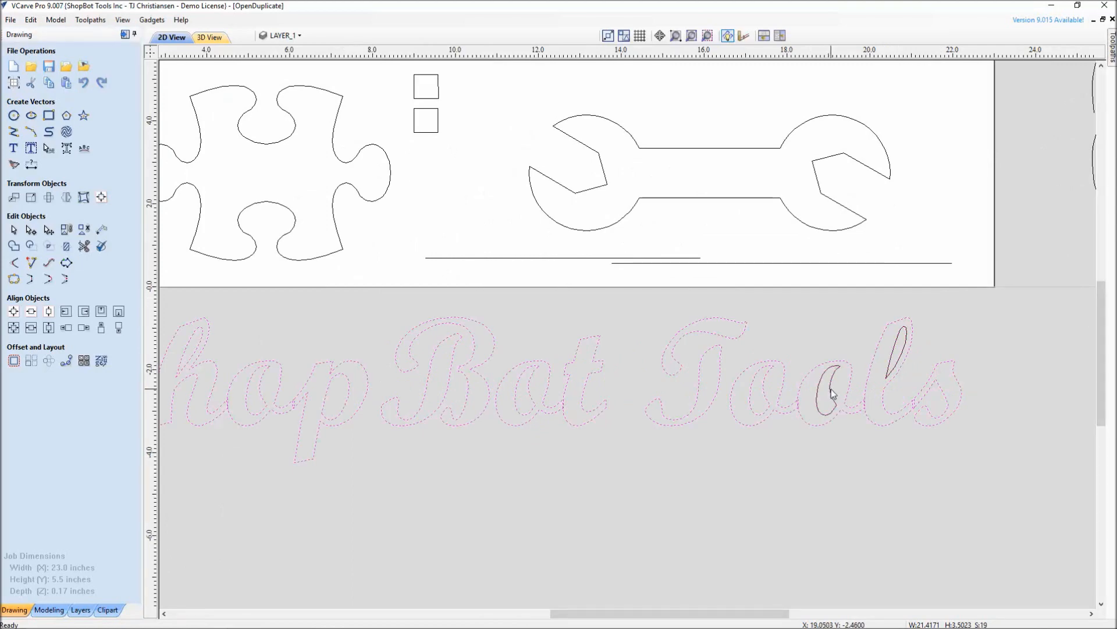
pyautogui.keyDown('shift'); pyautogui.click(767, 399); pyautogui.keyUp('shift')
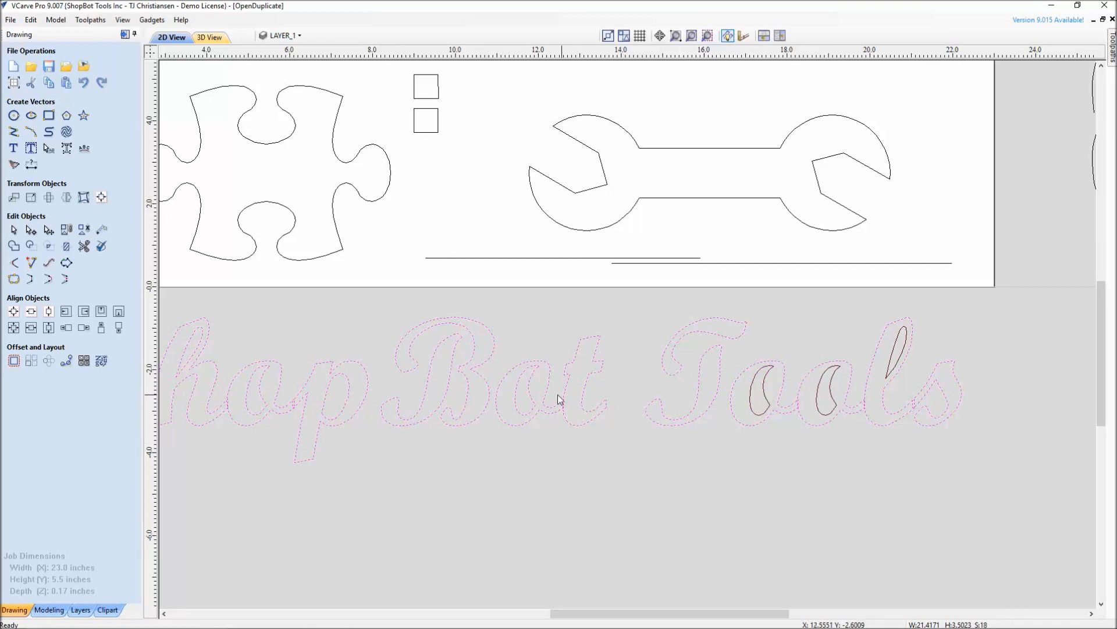
pyautogui.keyDown('shift'); pyautogui.click(534, 402); pyautogui.keyUp('shift')
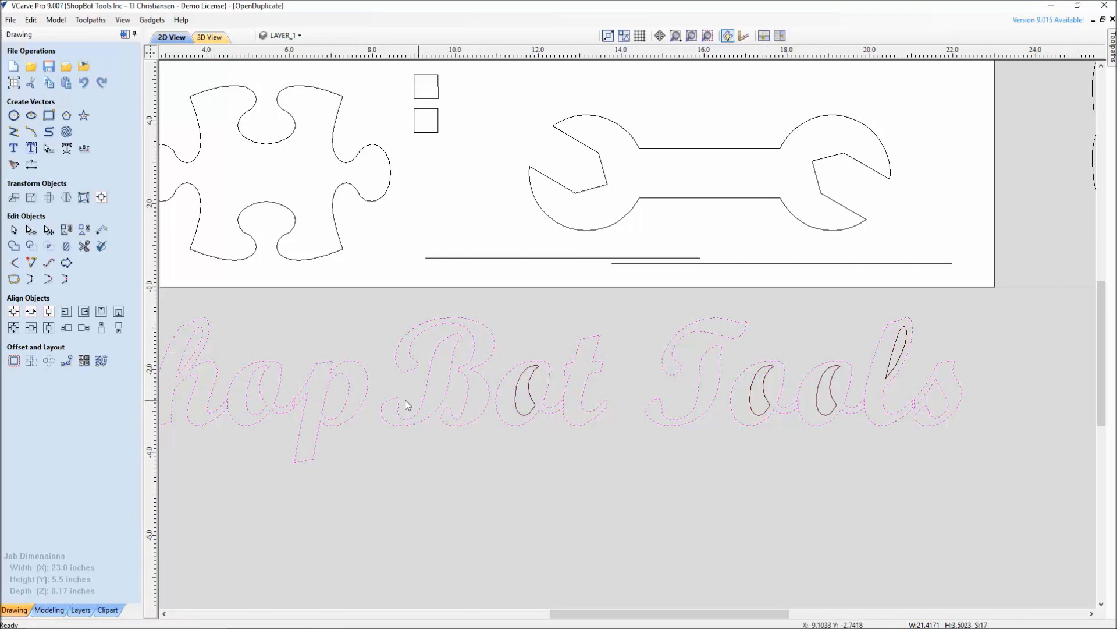
pyautogui.keyDown('shift'); pyautogui.click(349, 398); pyautogui.keyUp('shift')
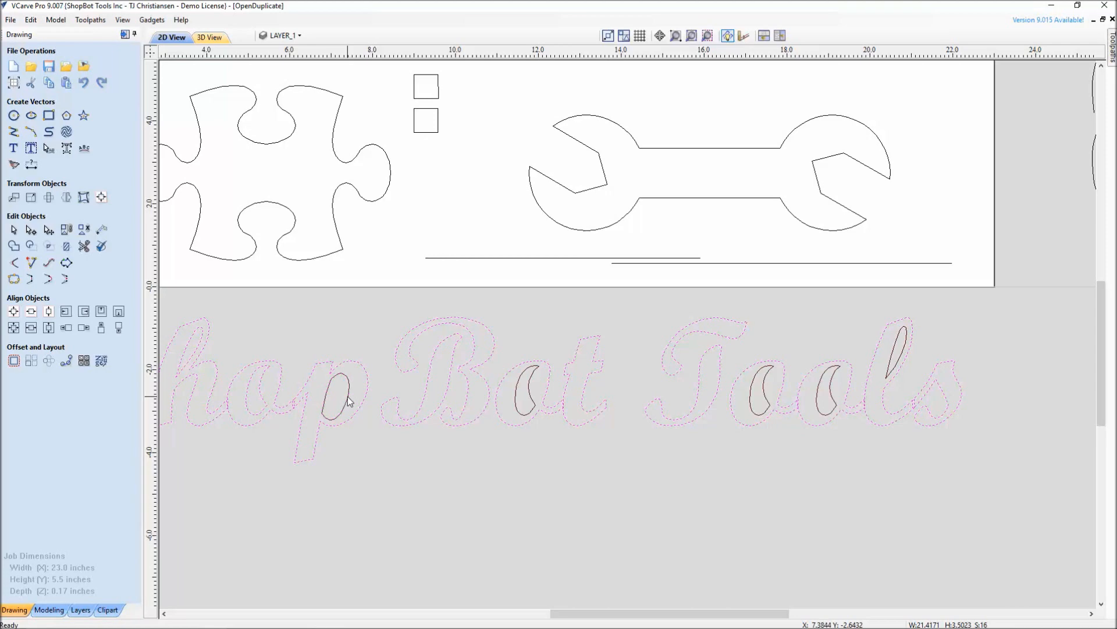
pyautogui.keyDown('shift'); pyautogui.click(260, 398); pyautogui.keyUp('shift')
pyautogui.moveTo(249, 384); pyautogui.dragTo(450, 393, button='middle')
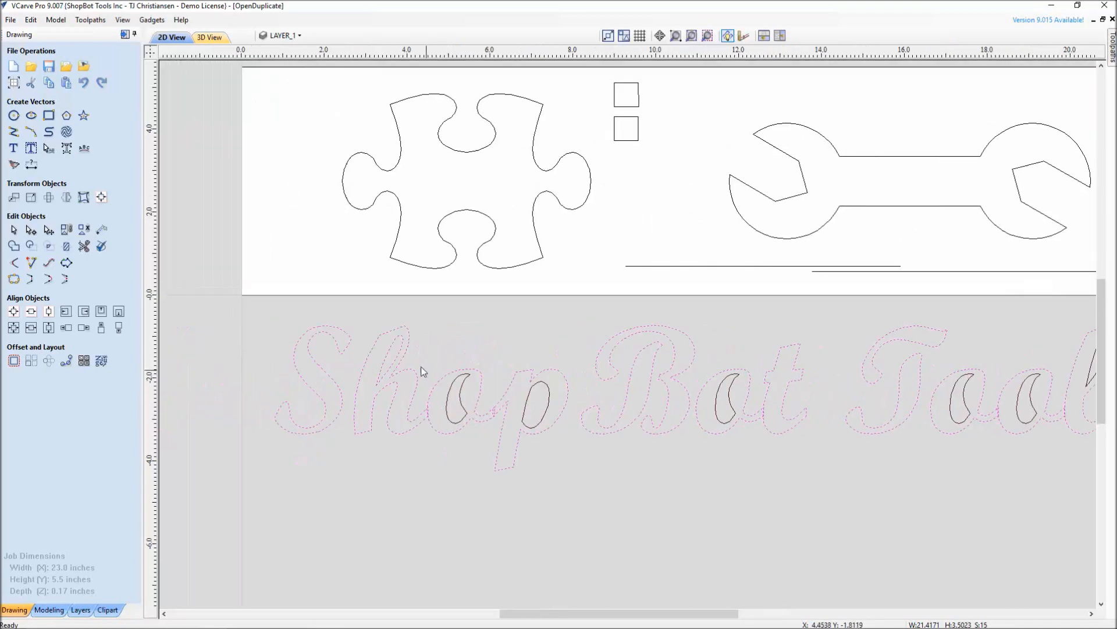
pyautogui.keyDown('shift'); pyautogui.click(193, 355); pyautogui.keyUp('shift')
pyautogui.scroll(-4, 395, 363)
pyautogui.moveTo(500, 413); pyautogui.dragTo(450, 400, button='middle')
pyautogui.scroll(2, 426, 423)
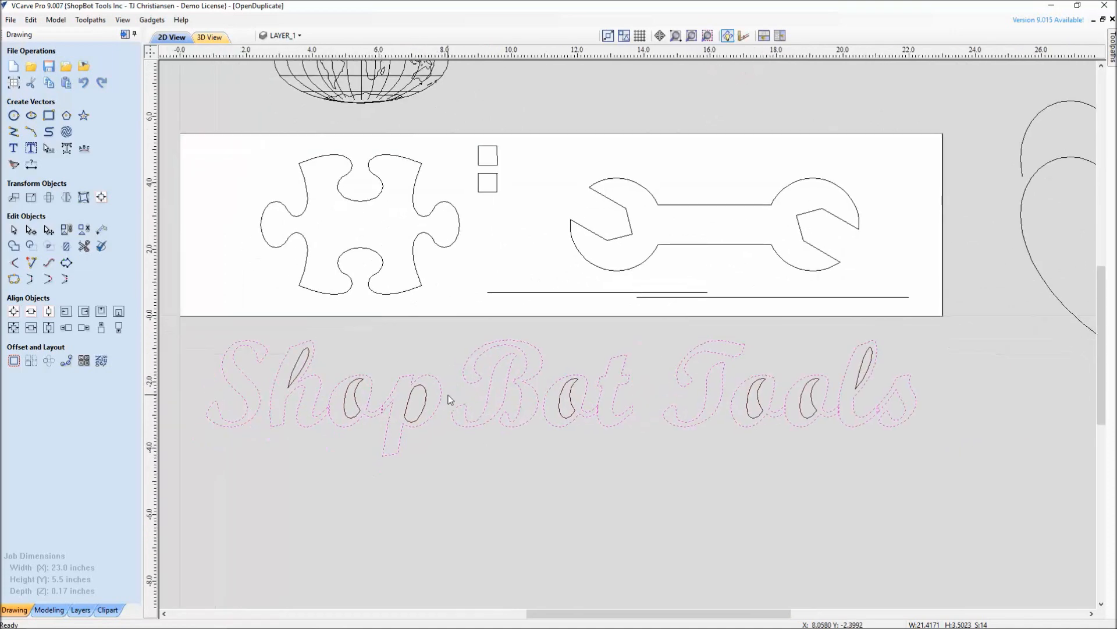
# Step: Weld the selected overlapping letter outlines together and check the joins between the letters up close
pyautogui.click(13, 248)
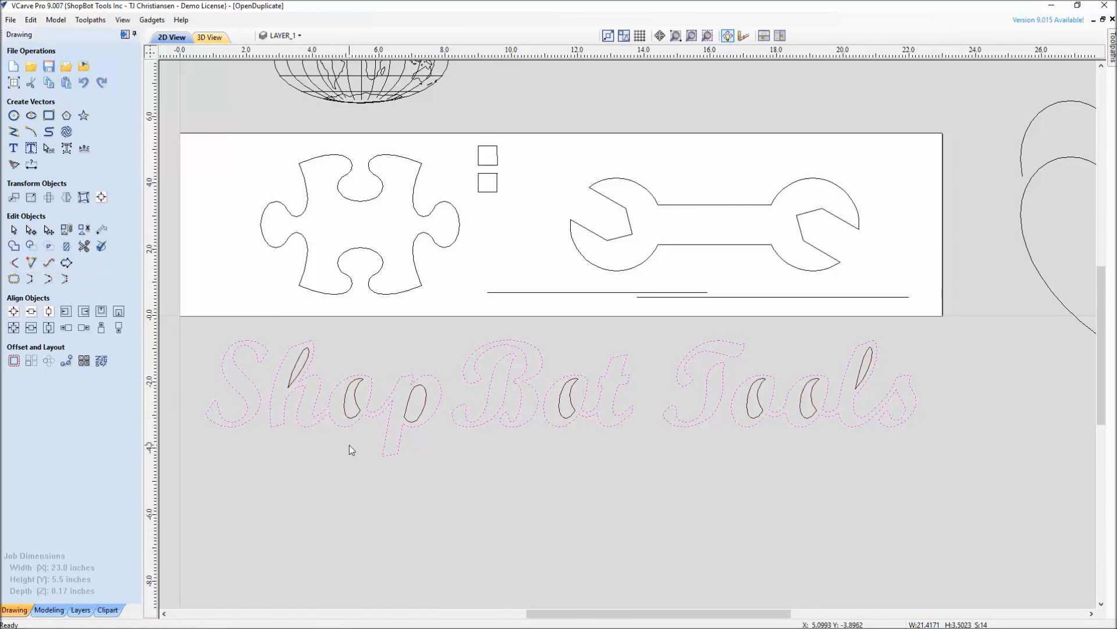
pyautogui.scroll(4, 337, 419)
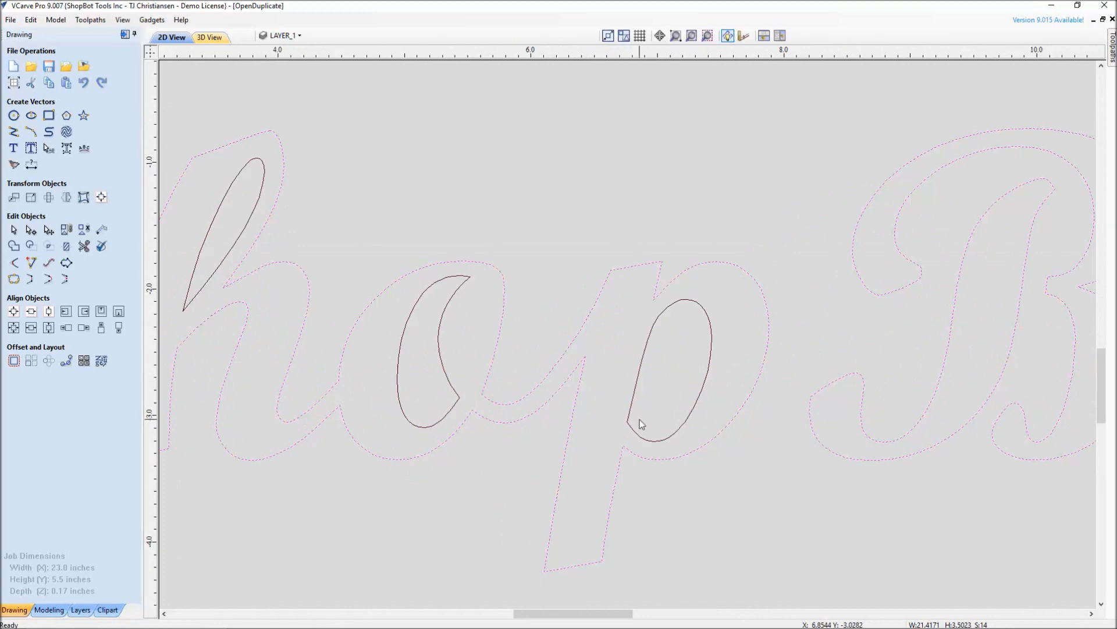
pyautogui.scroll(-3, 640, 419)
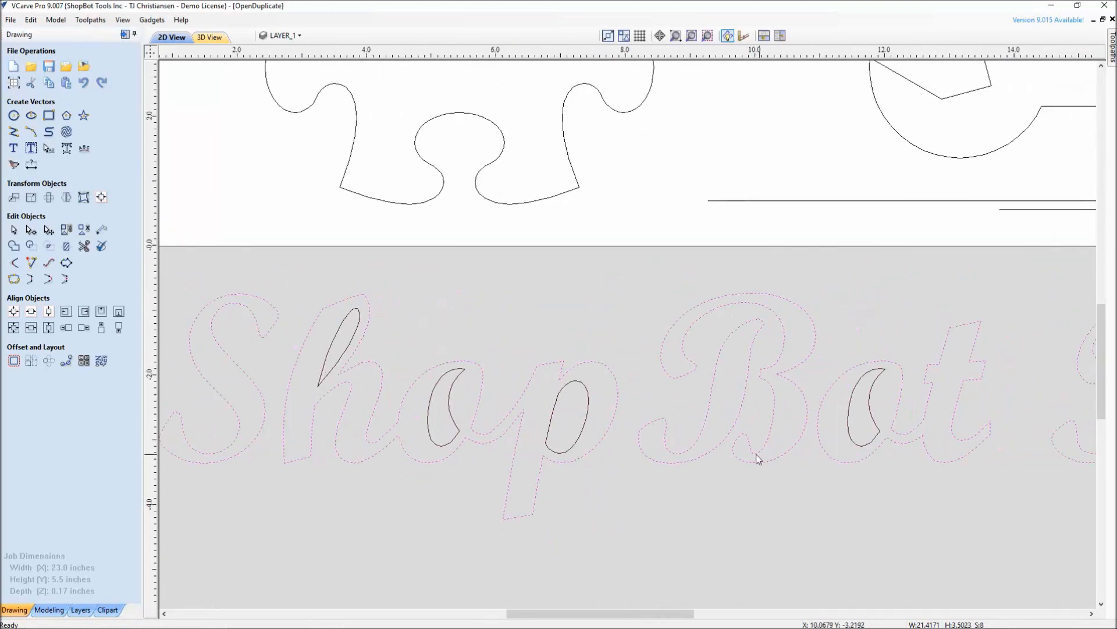
pyautogui.scroll(-1, 756, 454)
pyautogui.scroll(4, 738, 442)
pyautogui.scroll(-5, 739, 443)
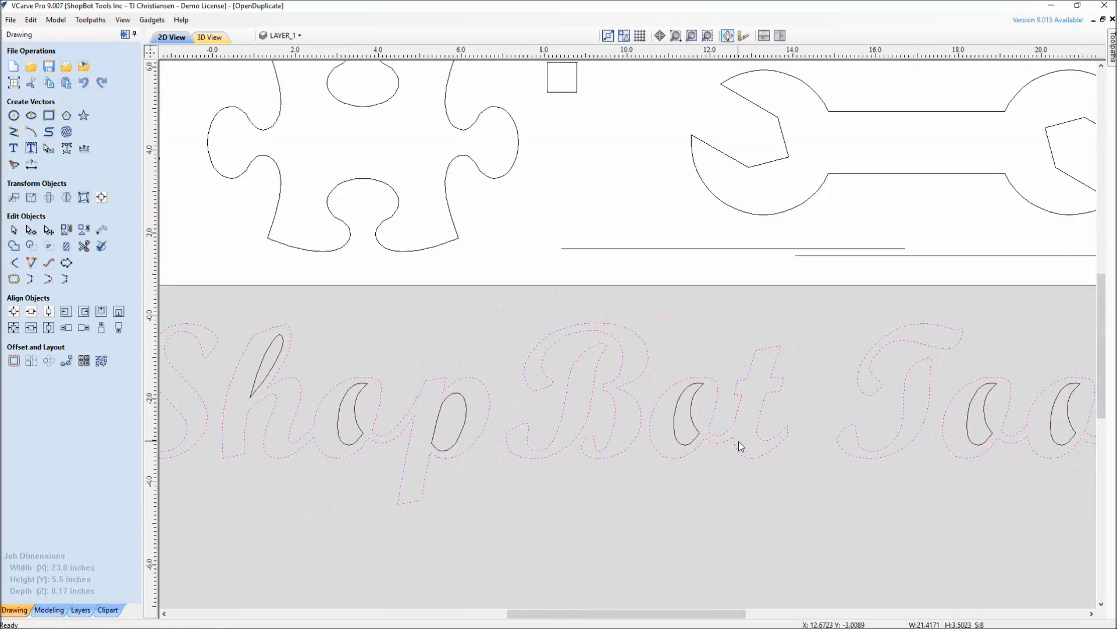
pyautogui.scroll(-2, 741, 445)
pyautogui.moveTo(597, 427); pyautogui.dragTo(283, 383)
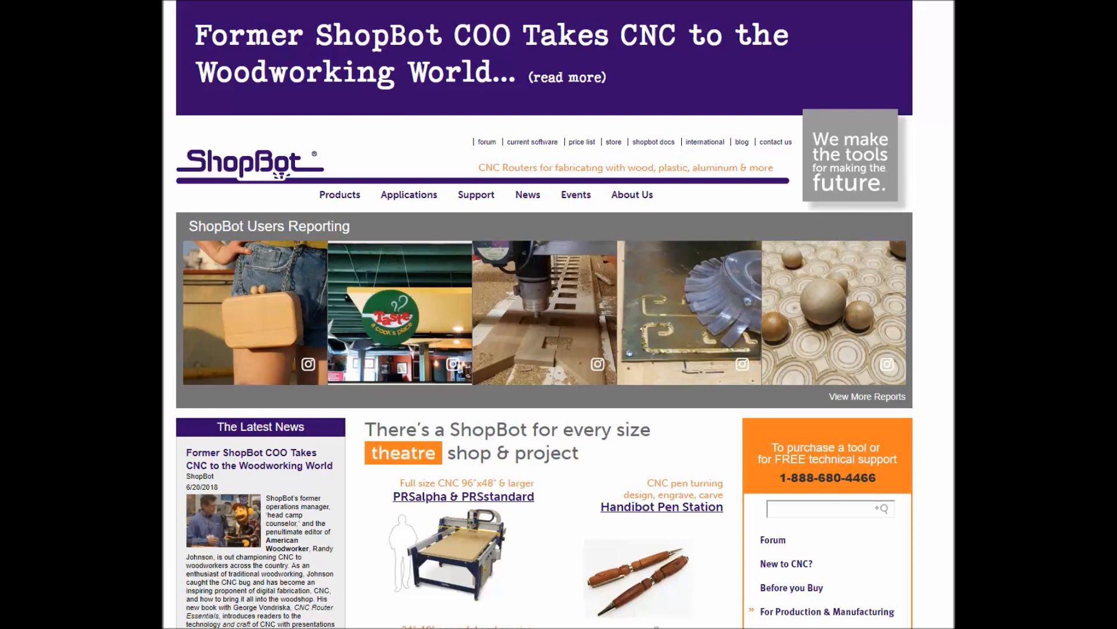
# Step: Look through the ShopBot website's home page, from the user reports and news to the machine range and support links
pyautogui.scroll(-1, 523, 296)
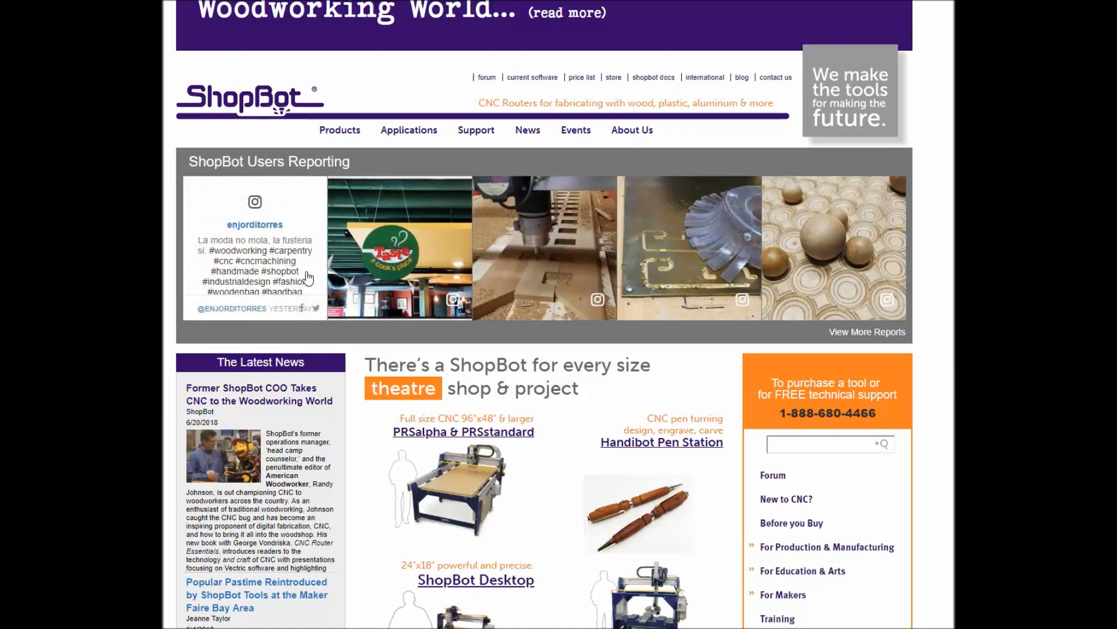
pyautogui.scroll(-1, 308, 279)
pyautogui.scroll(-1, 300, 285)
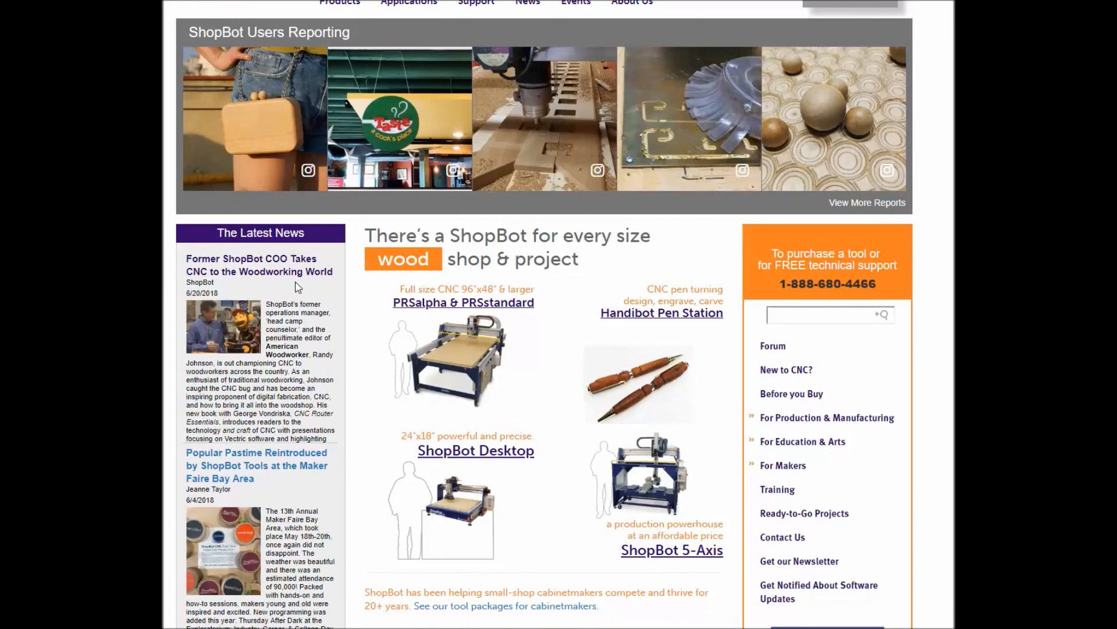
pyautogui.scroll(-2, 298, 286)
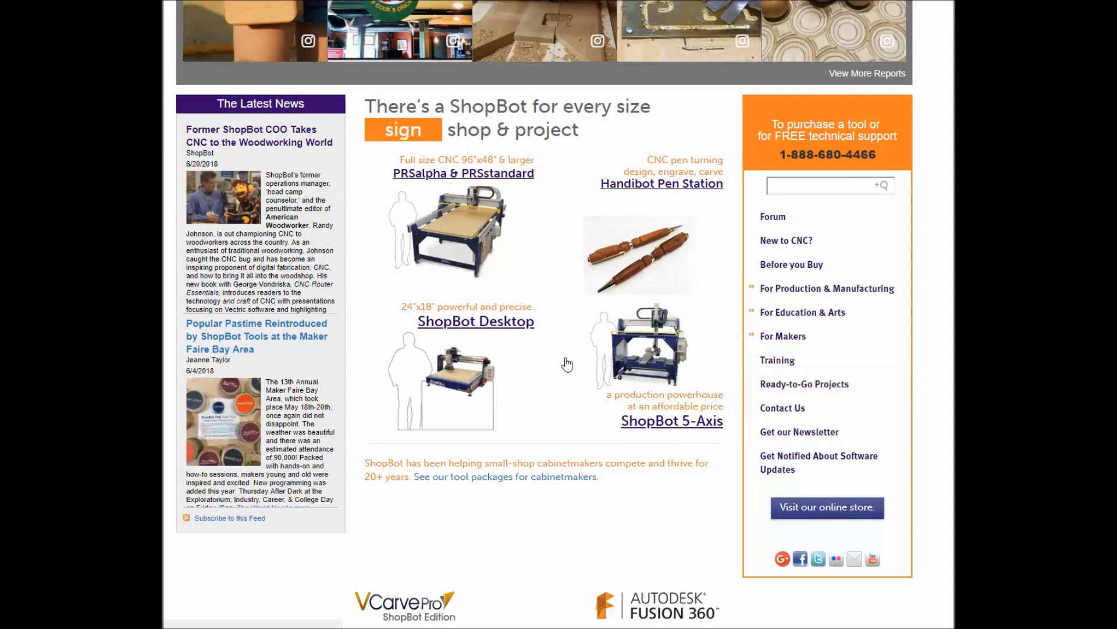
pyautogui.scroll(4, 535, 355)
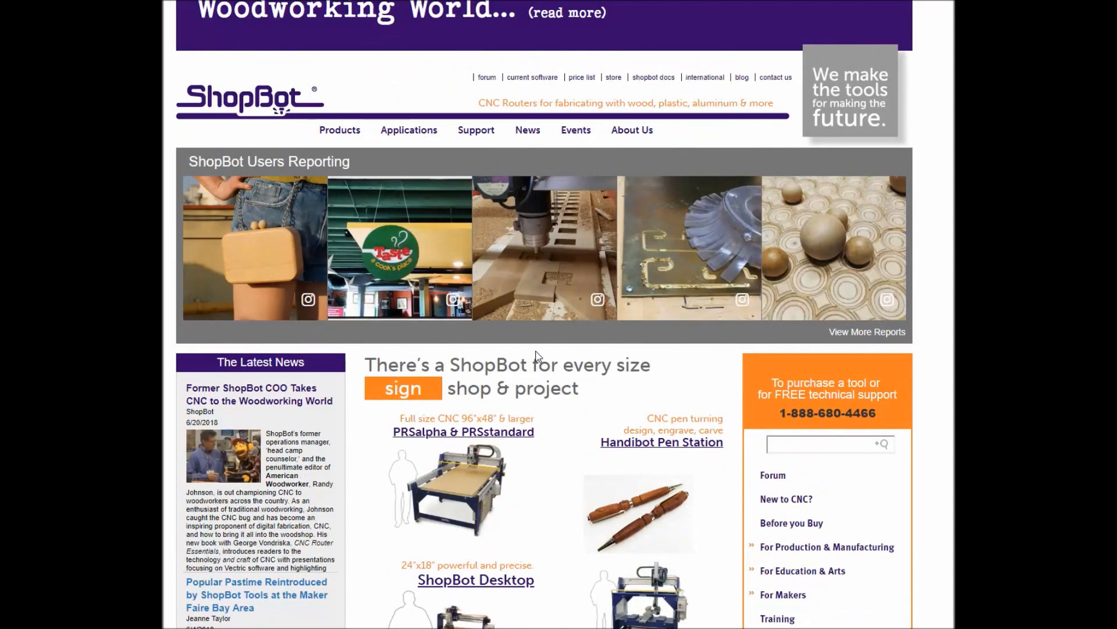